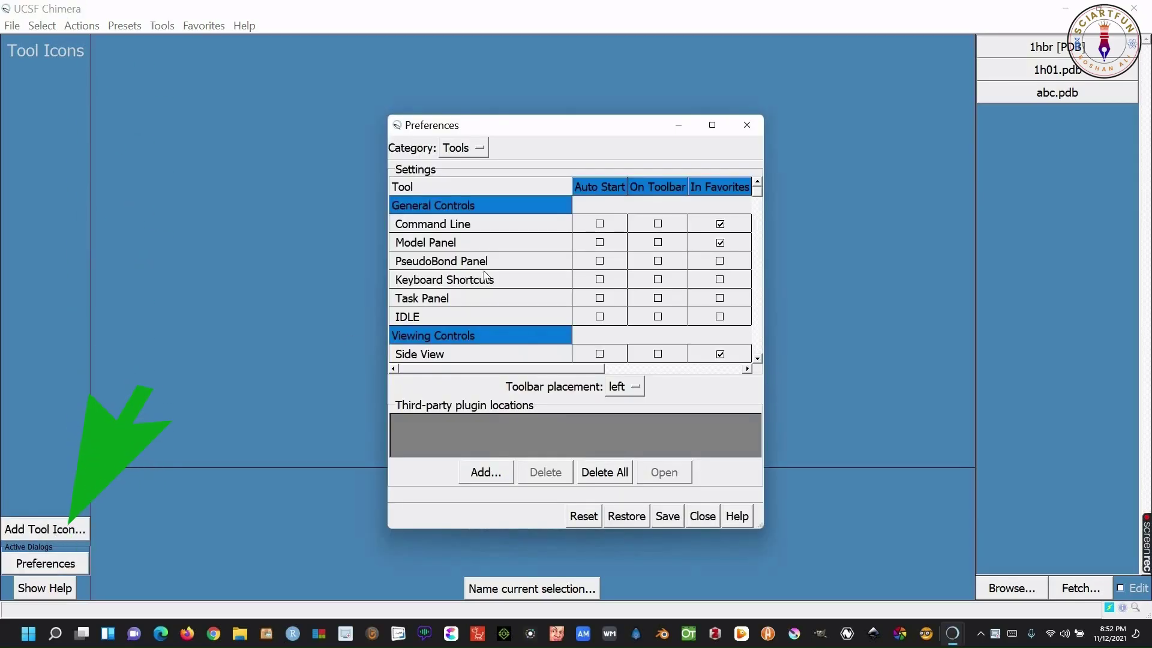
Step: Put Command Line, Model Panel, PseudoBond Panel, Keyboard Shortcuts, IDLE, Task Panel and Side View on the toolbar
click(658, 224)
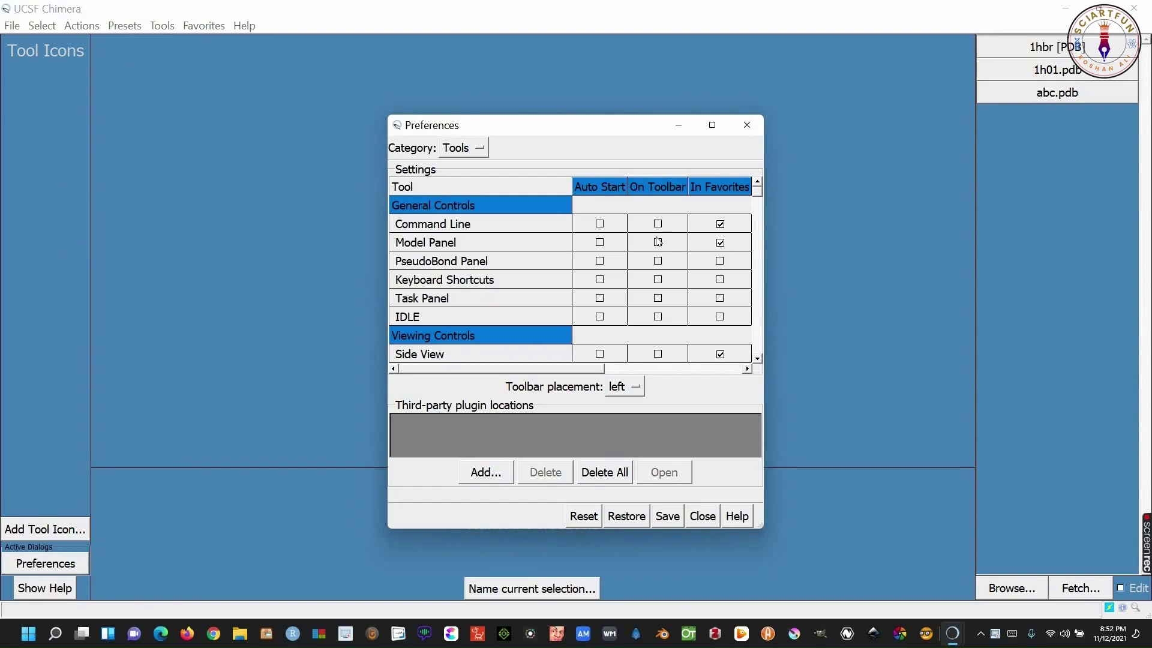
click(658, 243)
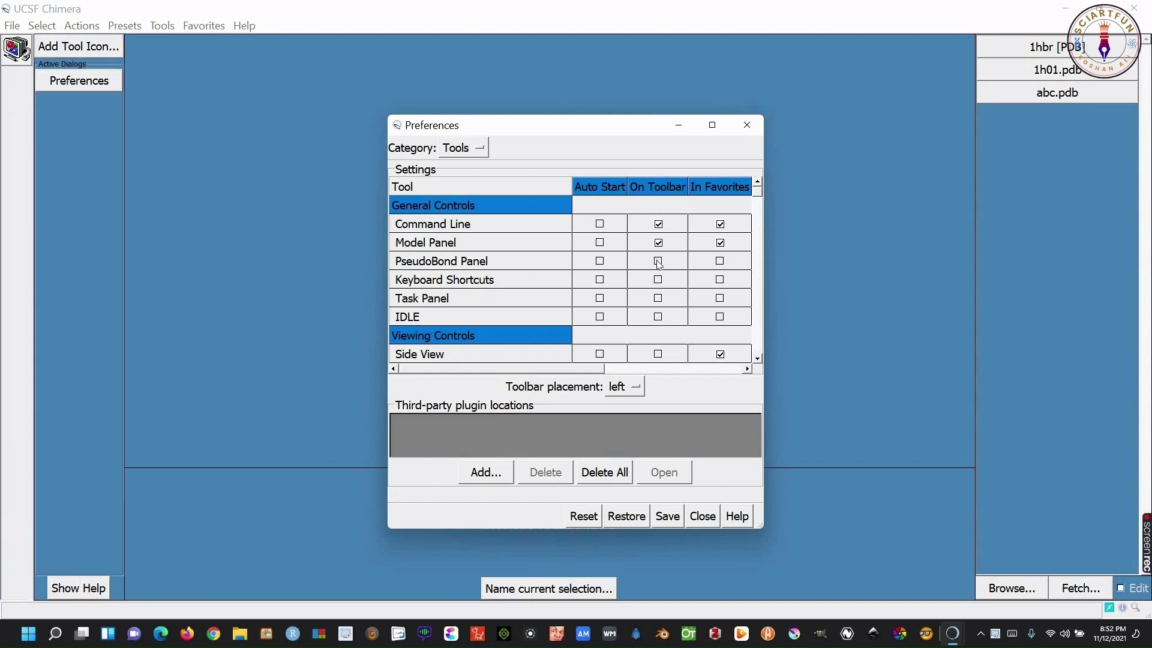
click(659, 268)
click(658, 280)
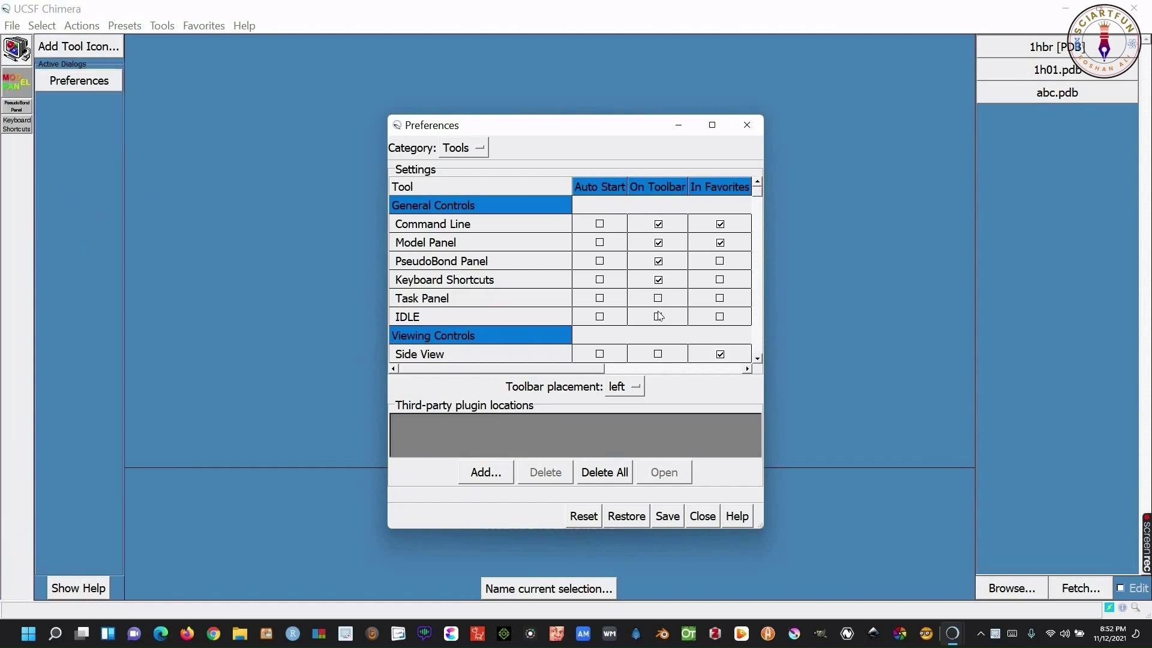
click(659, 317)
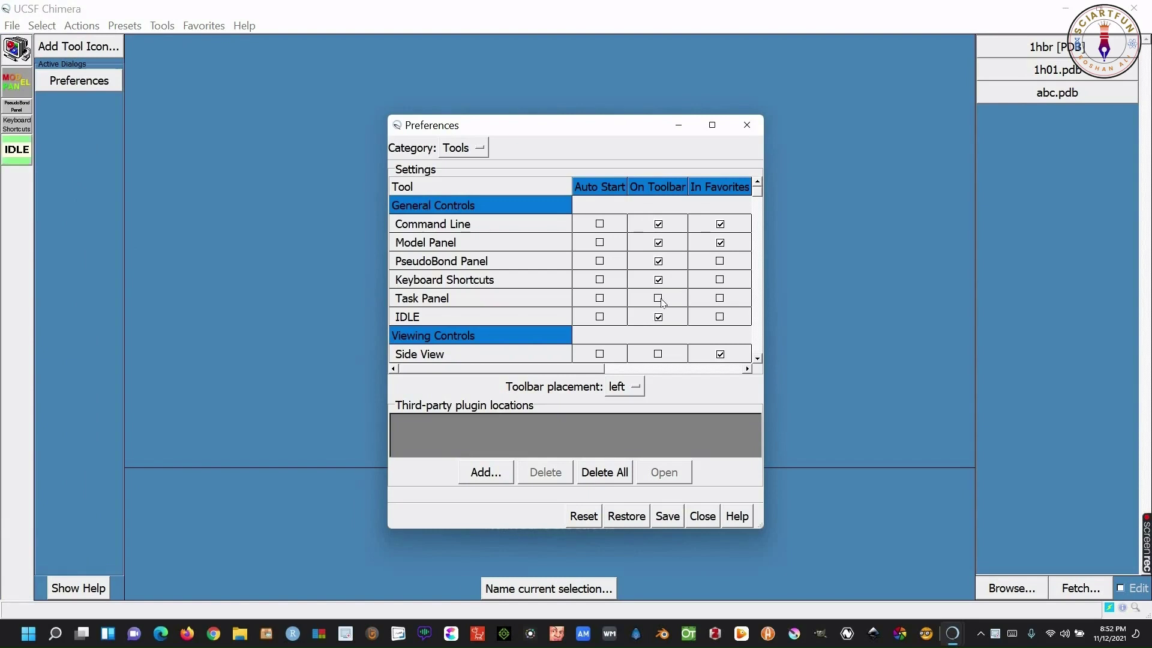
click(659, 299)
scroll(674, 293, down, 2)
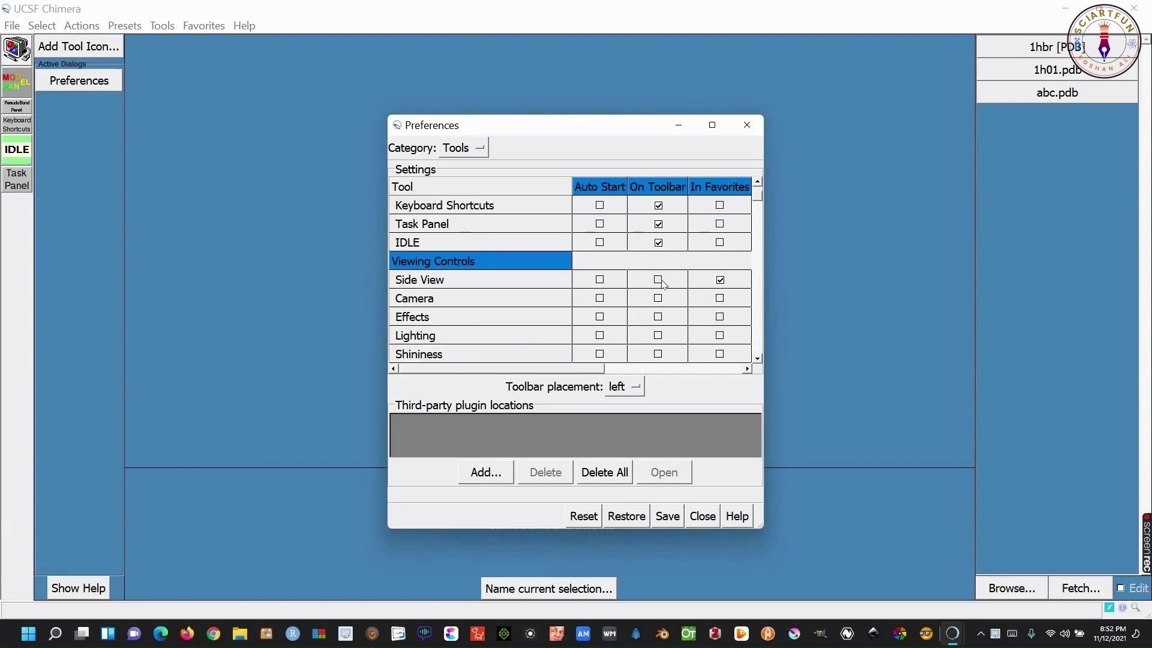
click(659, 282)
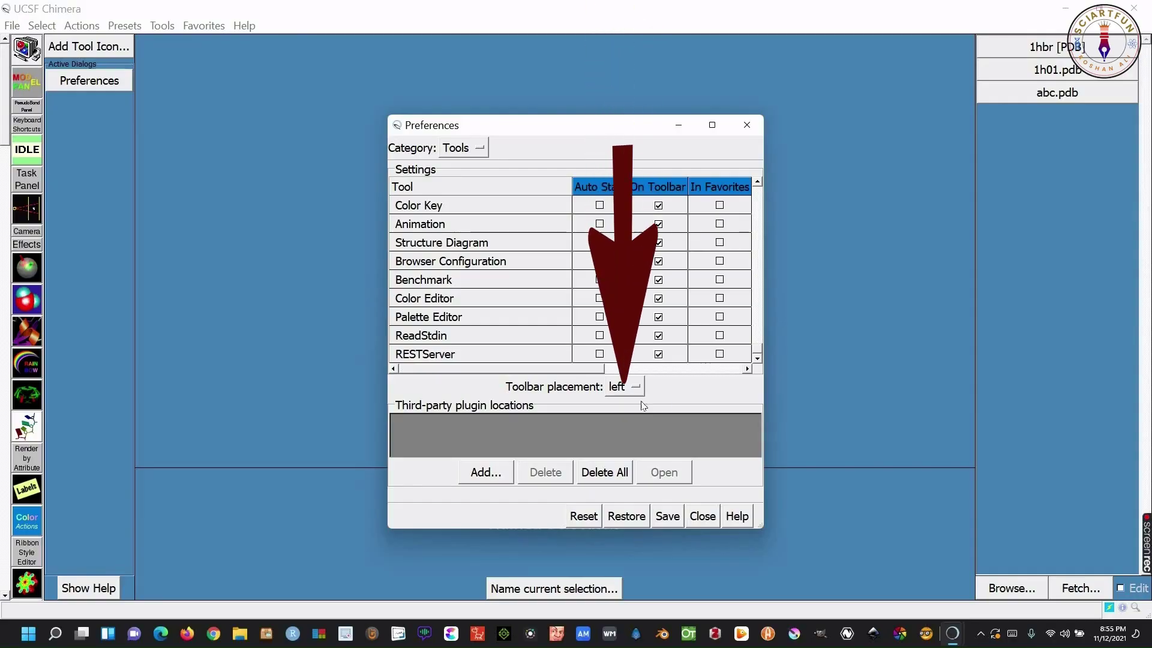
Step: Try the toolbar placement set to right, then top, then bottom
click(635, 387)
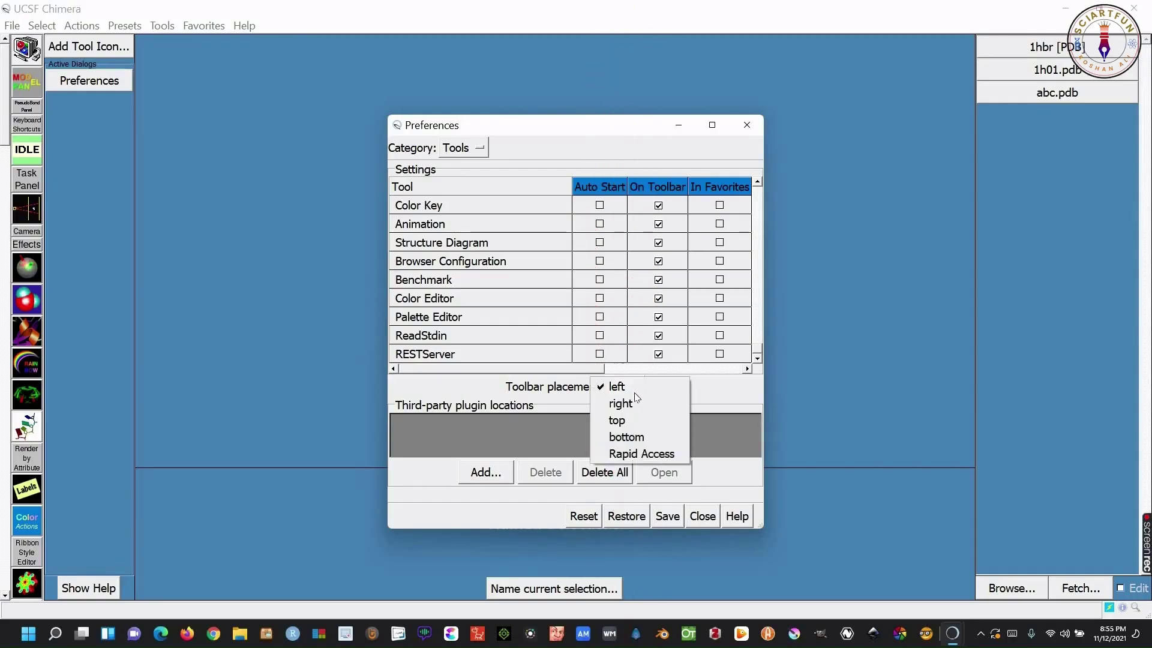
click(634, 403)
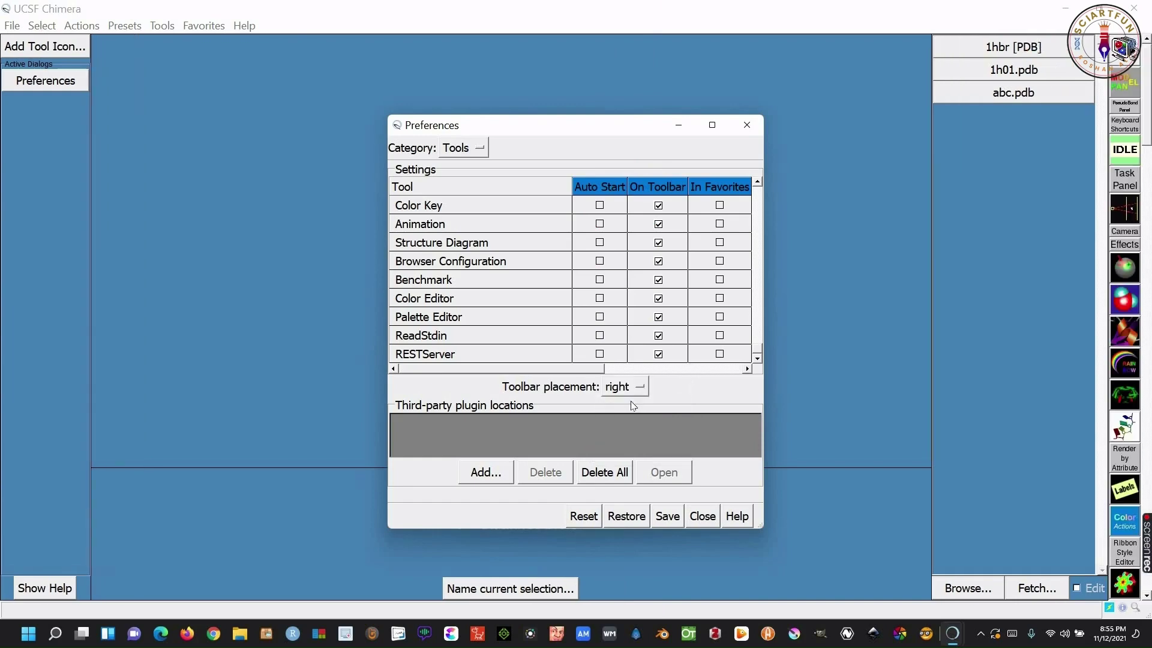
click(637, 388)
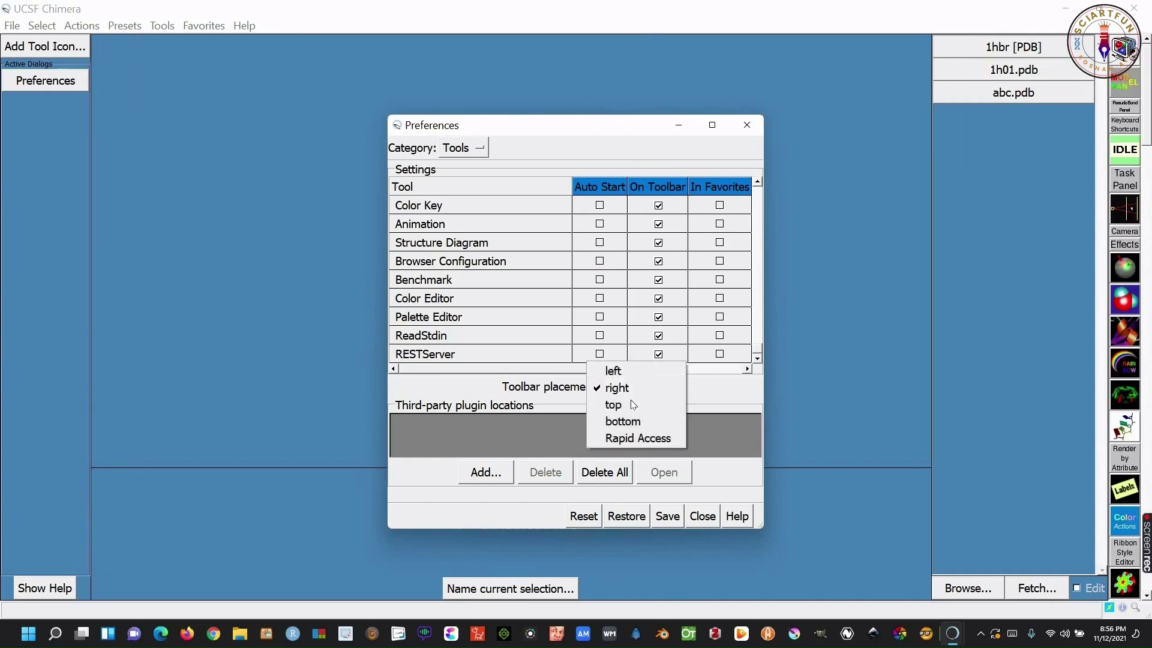
click(629, 404)
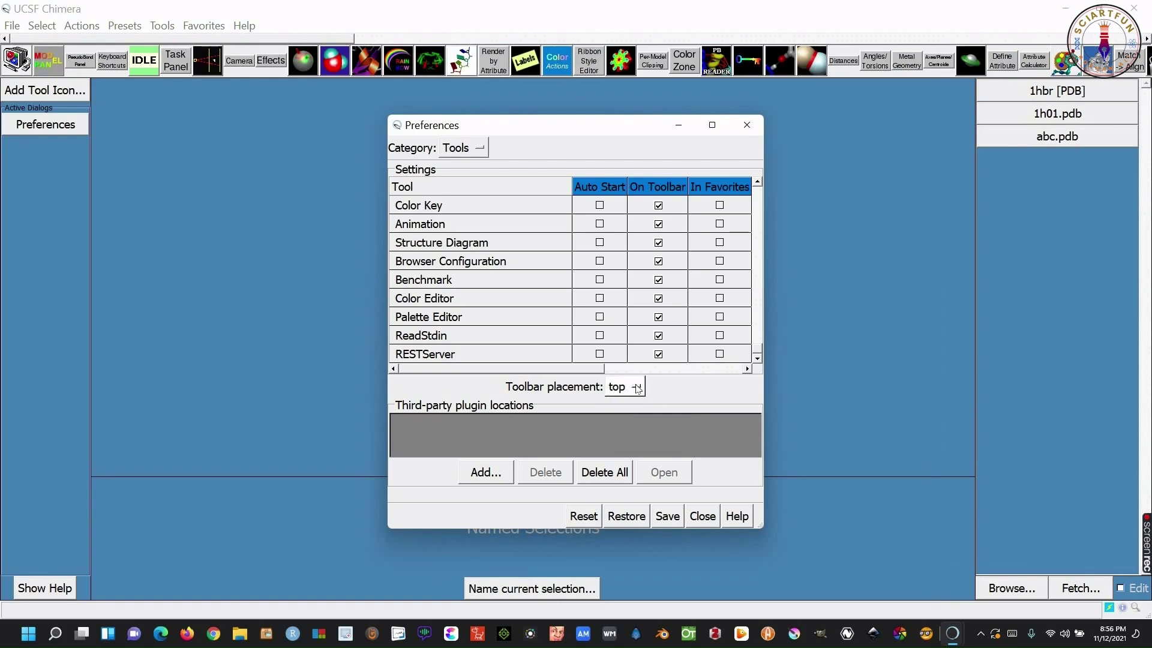
click(637, 389)
click(638, 389)
click(638, 389)
click(640, 404)
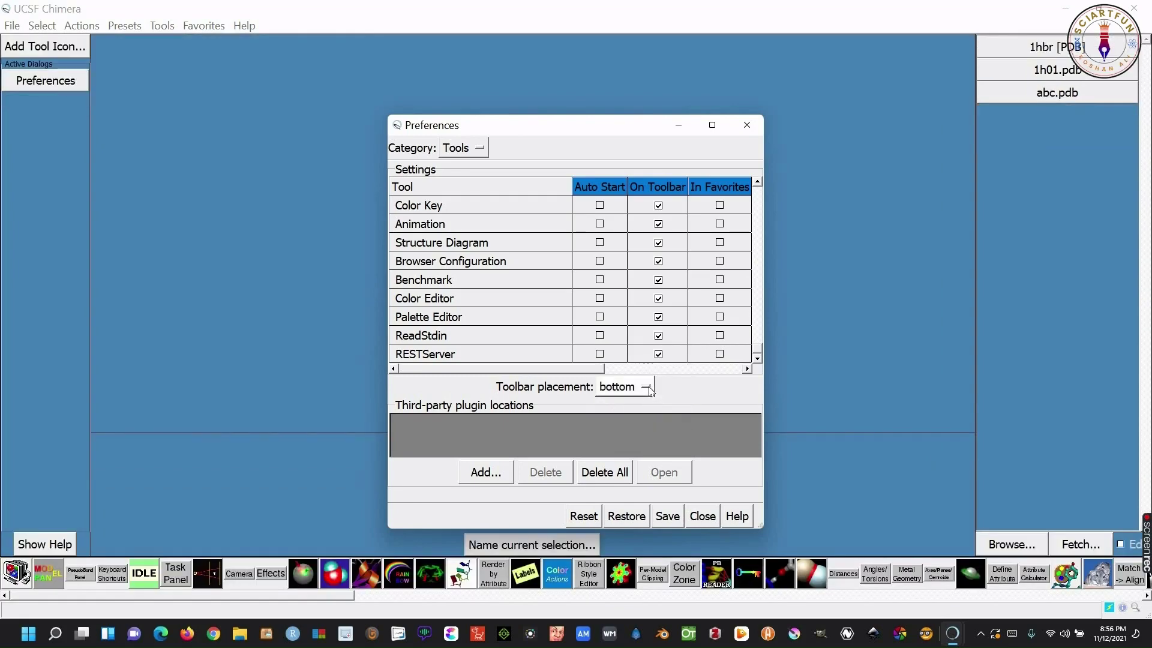
Step: Set toolbar placement to Rapid Access, save the Tools preferences and close Preferences
click(651, 390)
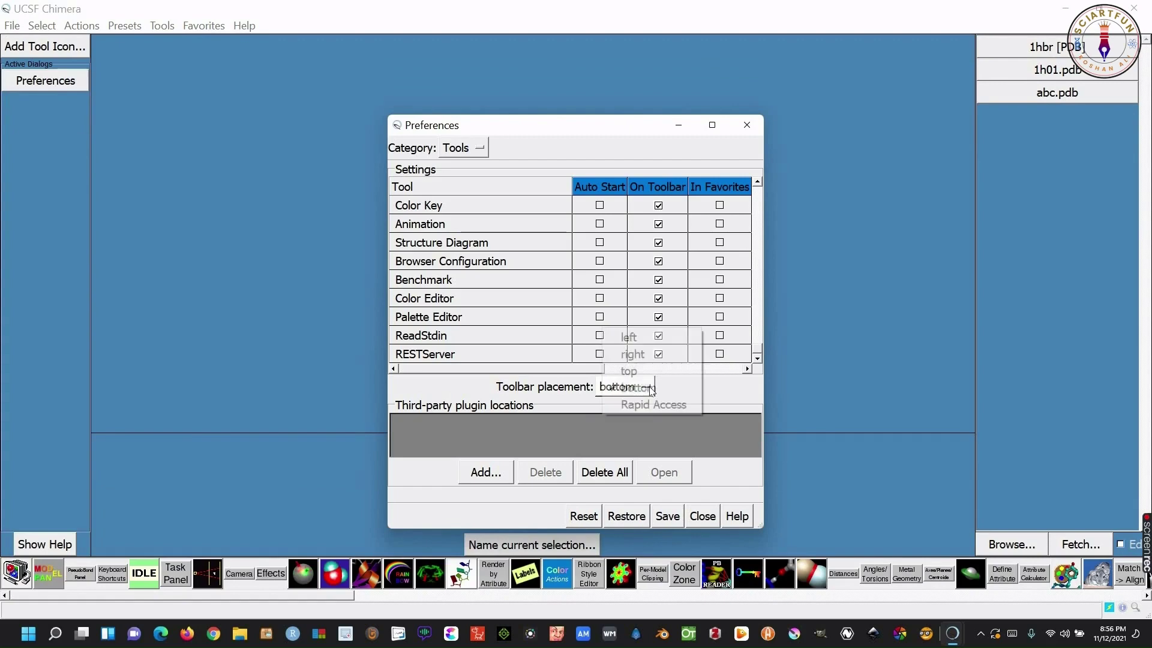
click(650, 394)
click(649, 391)
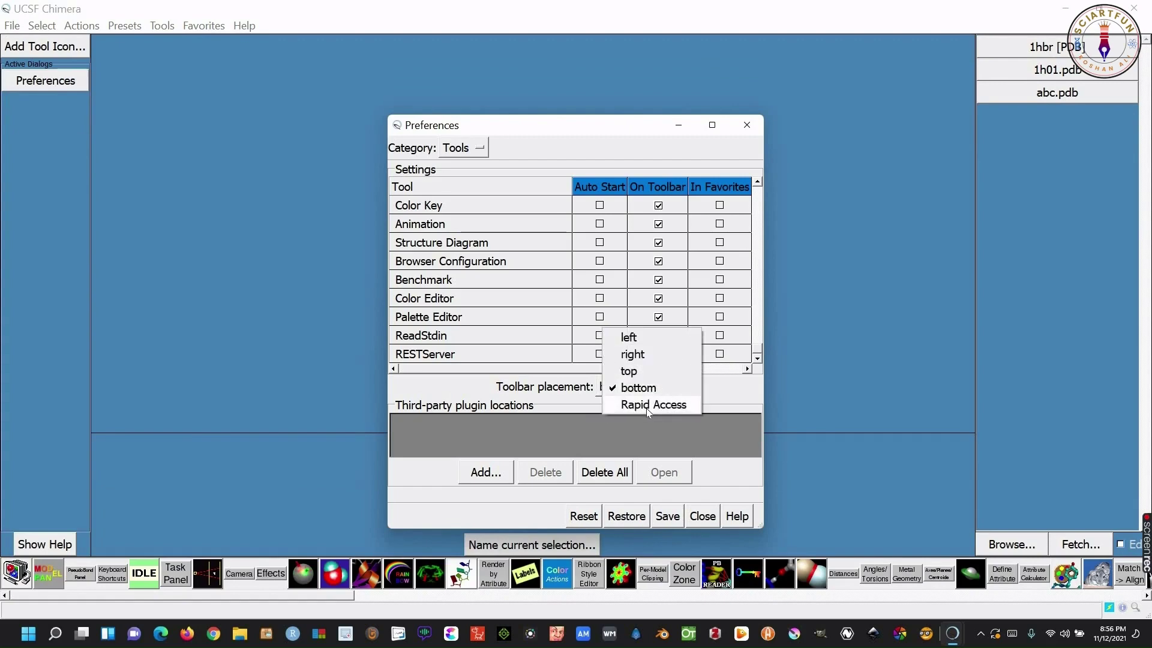
click(647, 407)
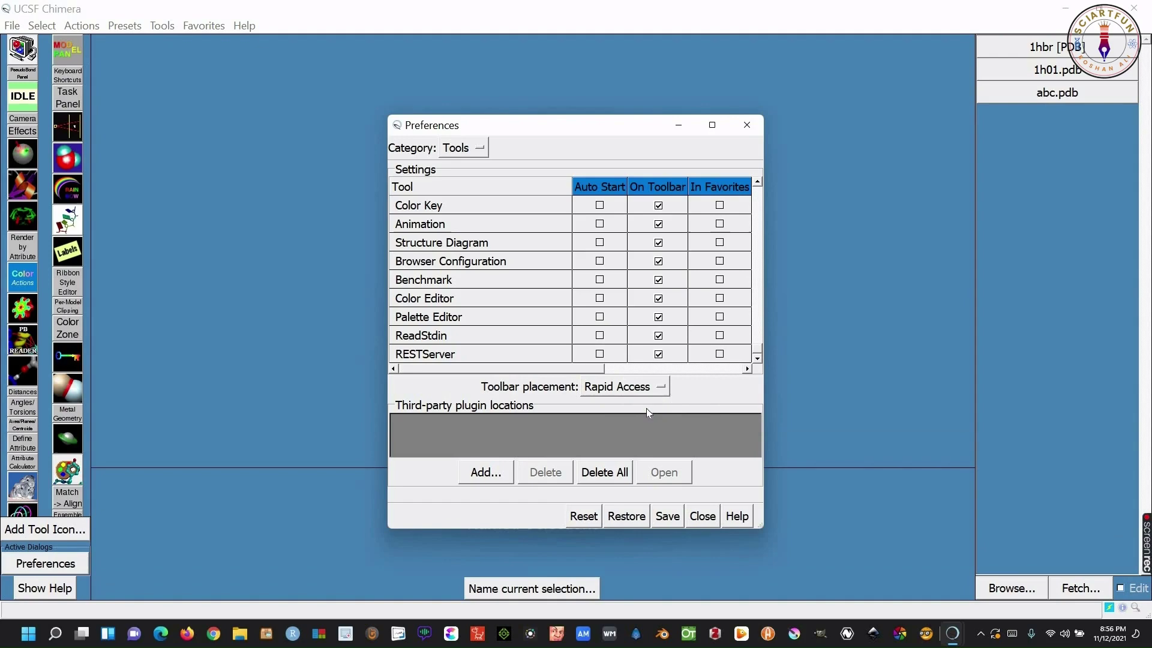
click(668, 518)
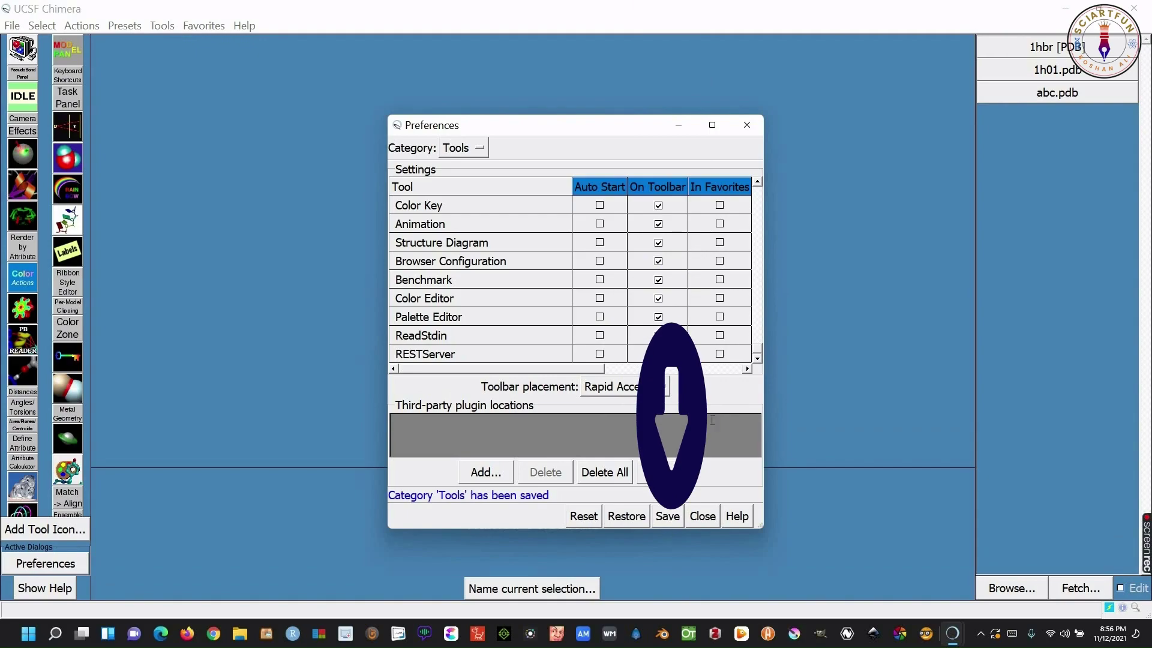
click(746, 125)
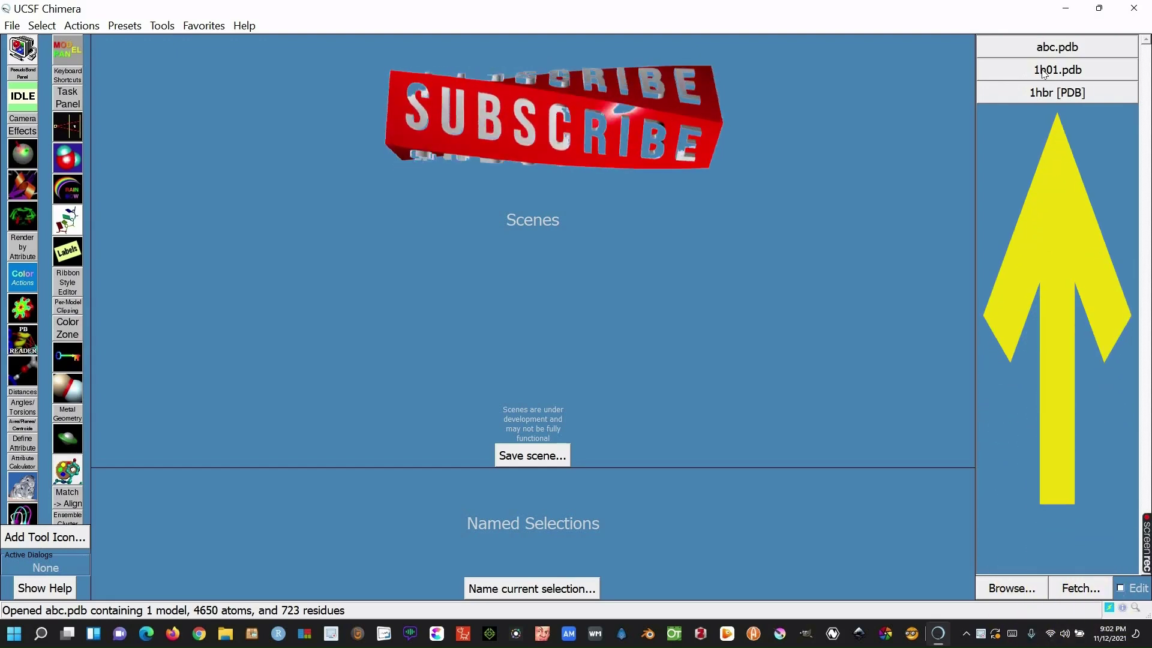
click(1044, 72)
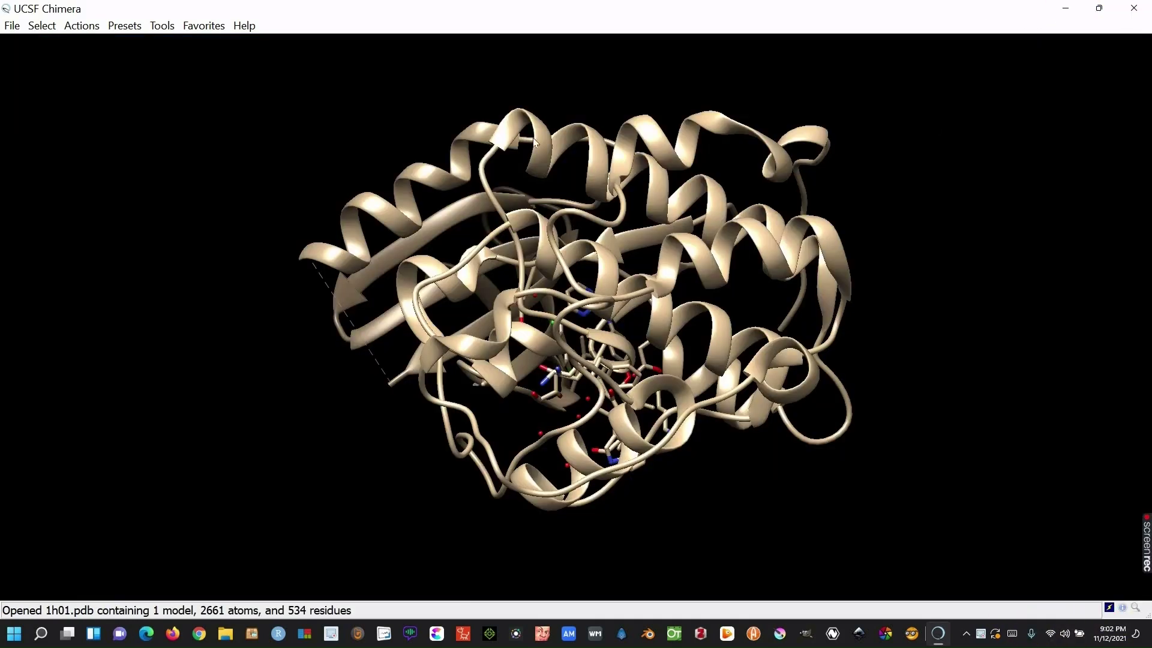
drag(574, 286, 96, 84)
click(15, 27)
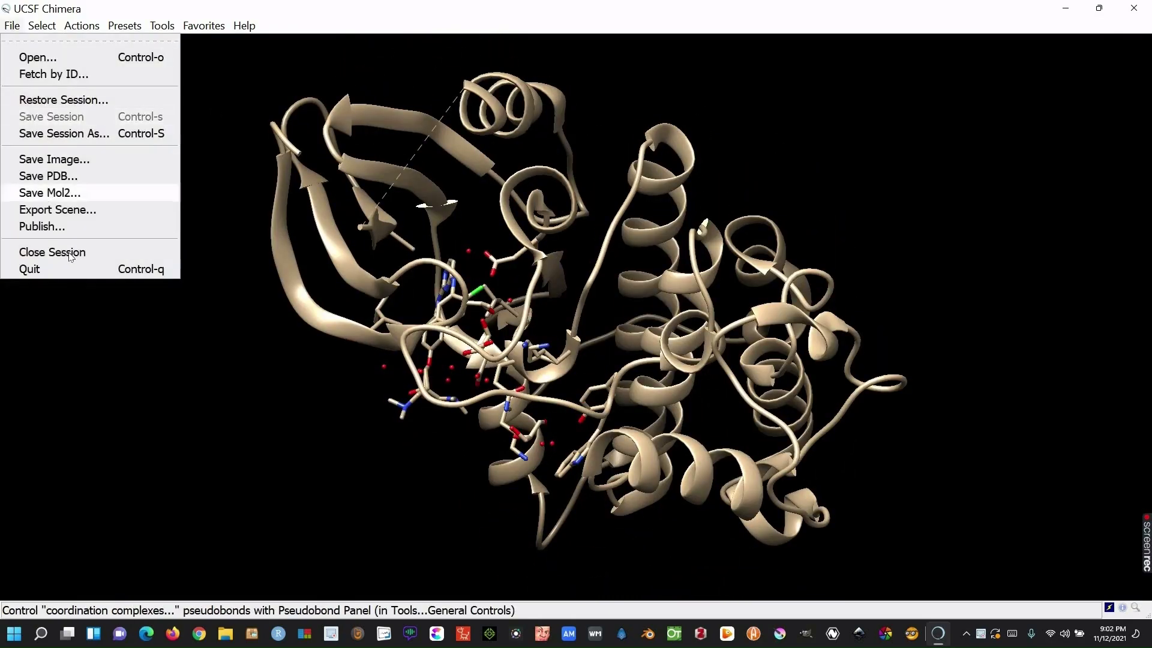
click(170, 253)
click(1058, 93)
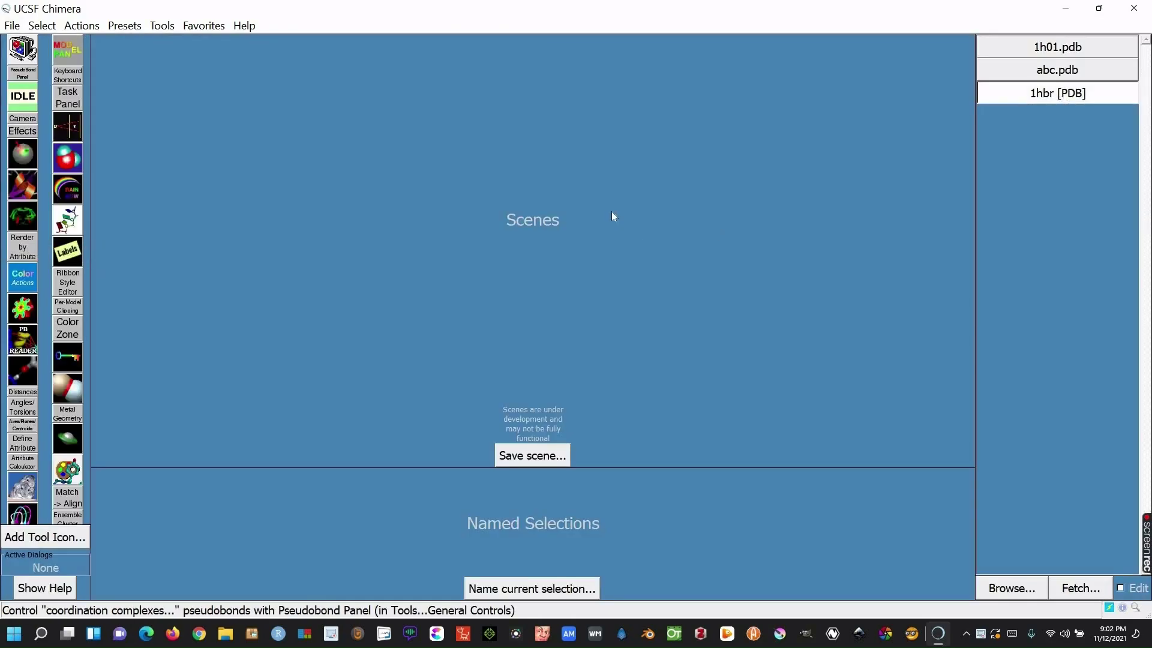
drag(552, 244, 888, 310)
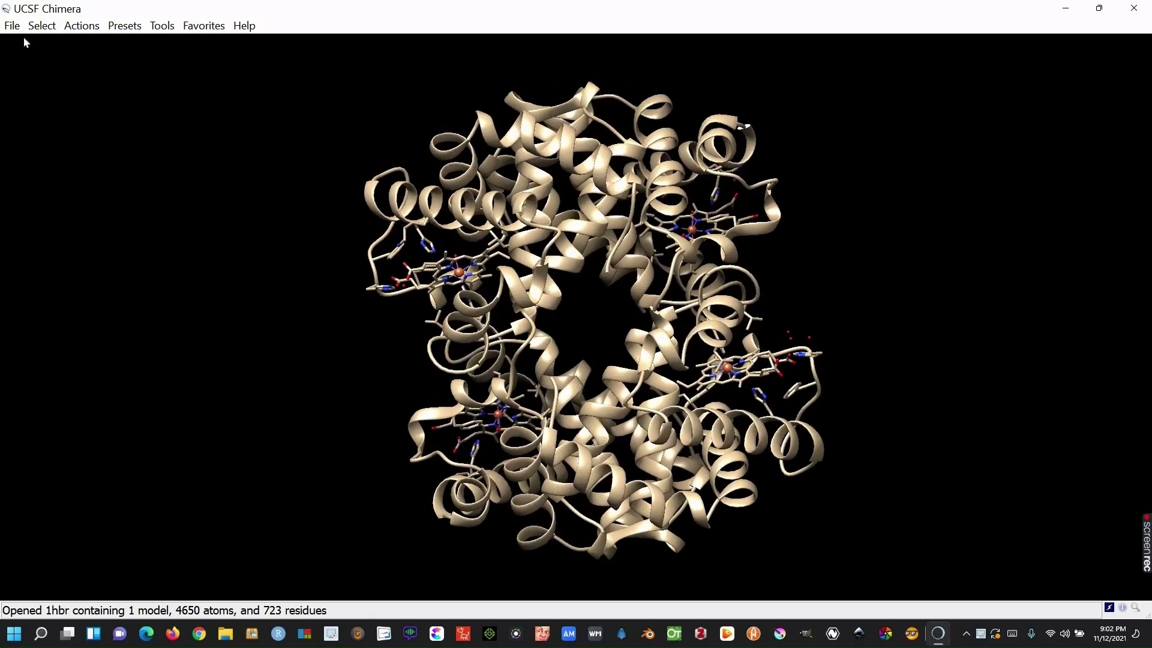
click(15, 28)
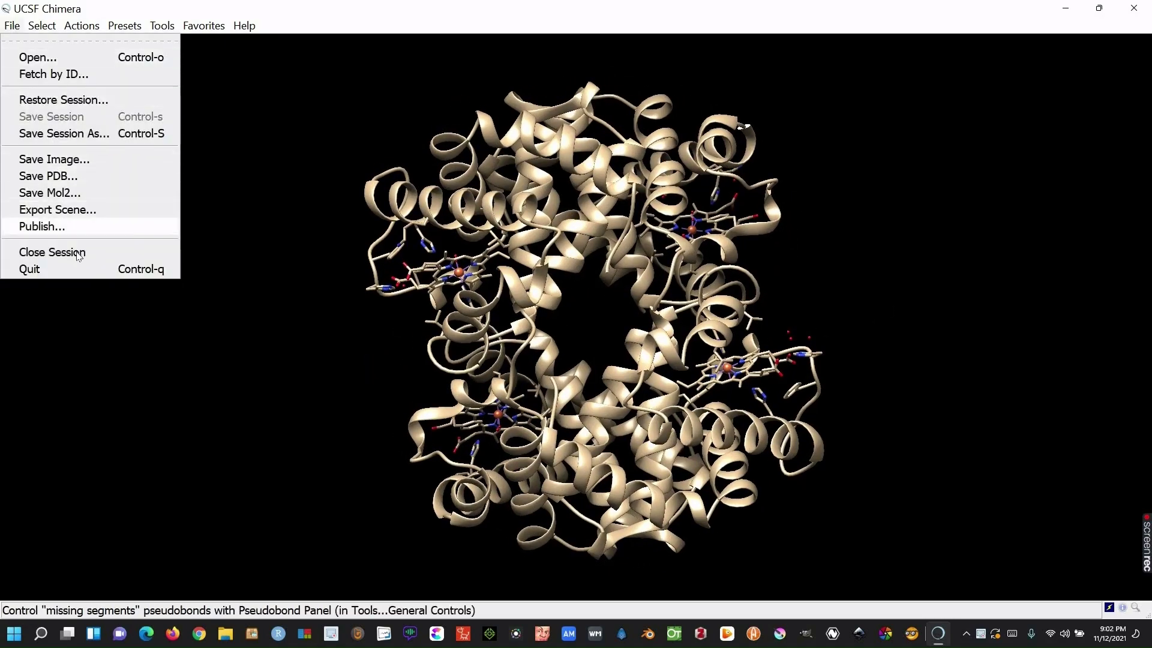
click(110, 252)
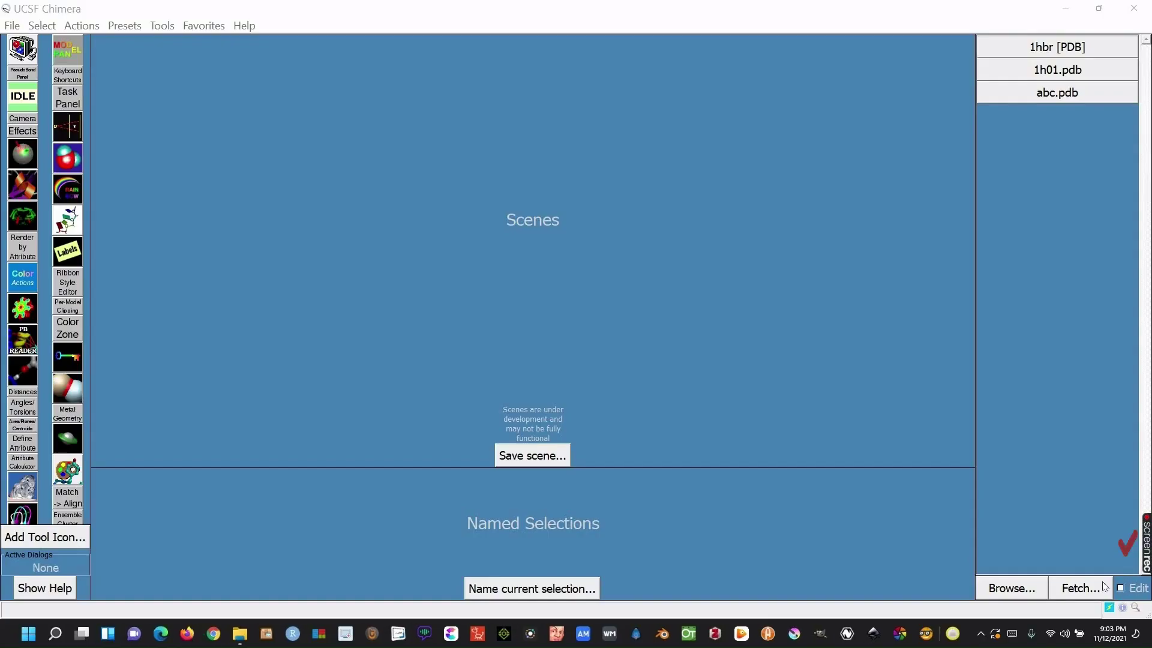
Step: In Edit mode on the rapid-access panel, delete the 1hbr [PDB] entry from recent structures
click(1120, 588)
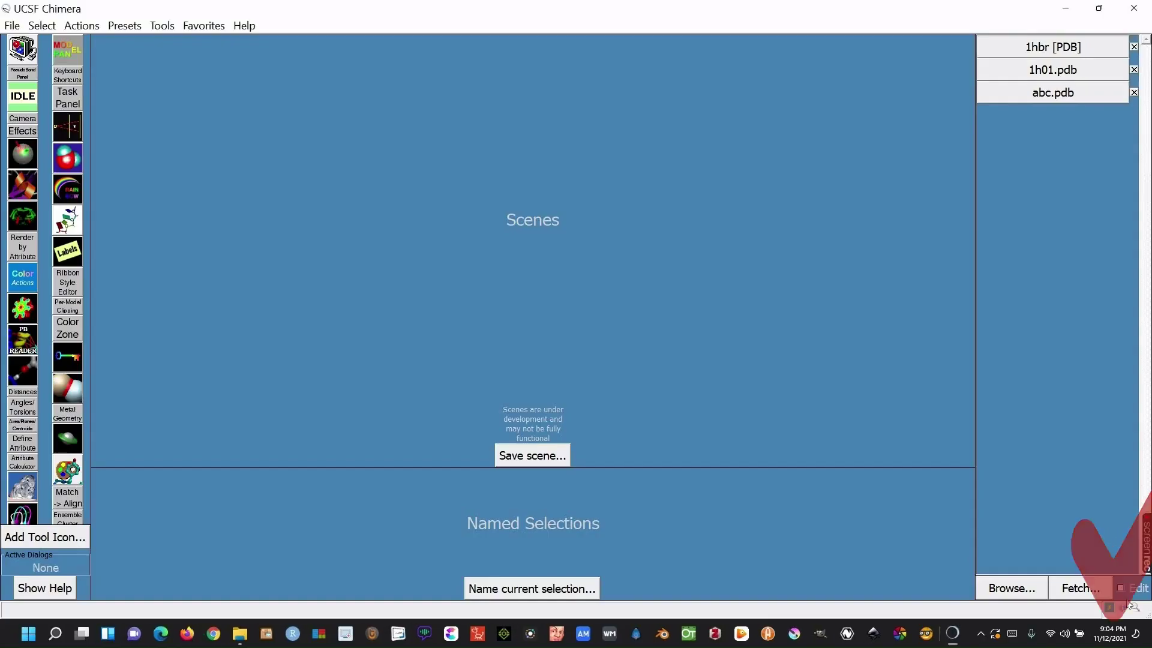
click(1134, 47)
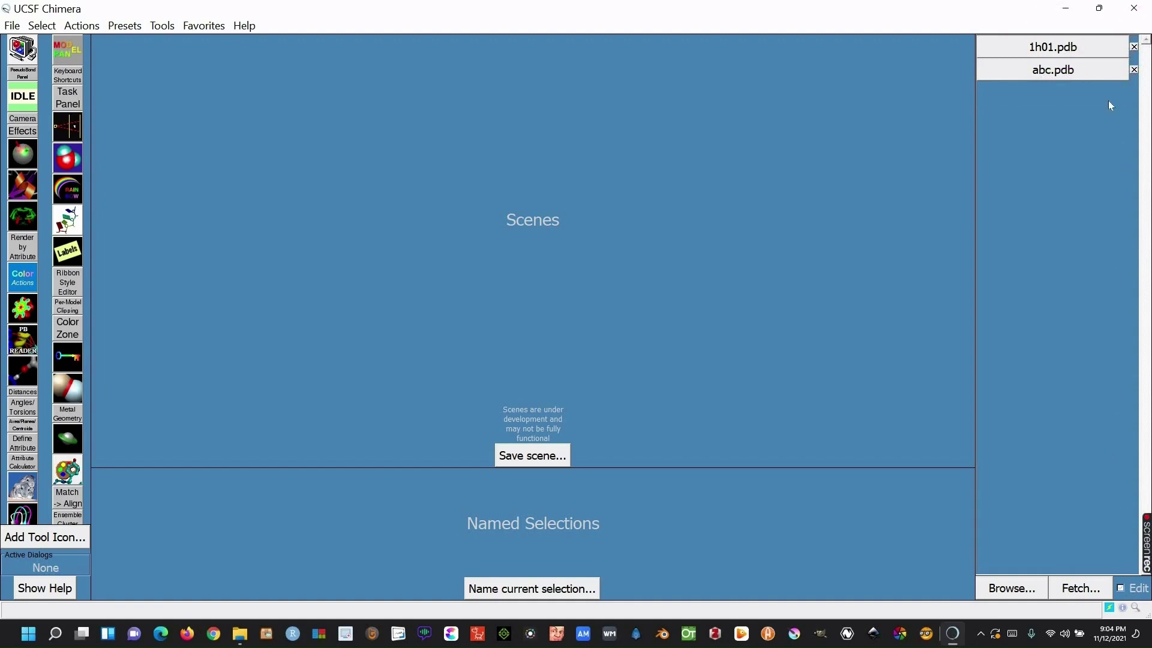
click(1121, 589)
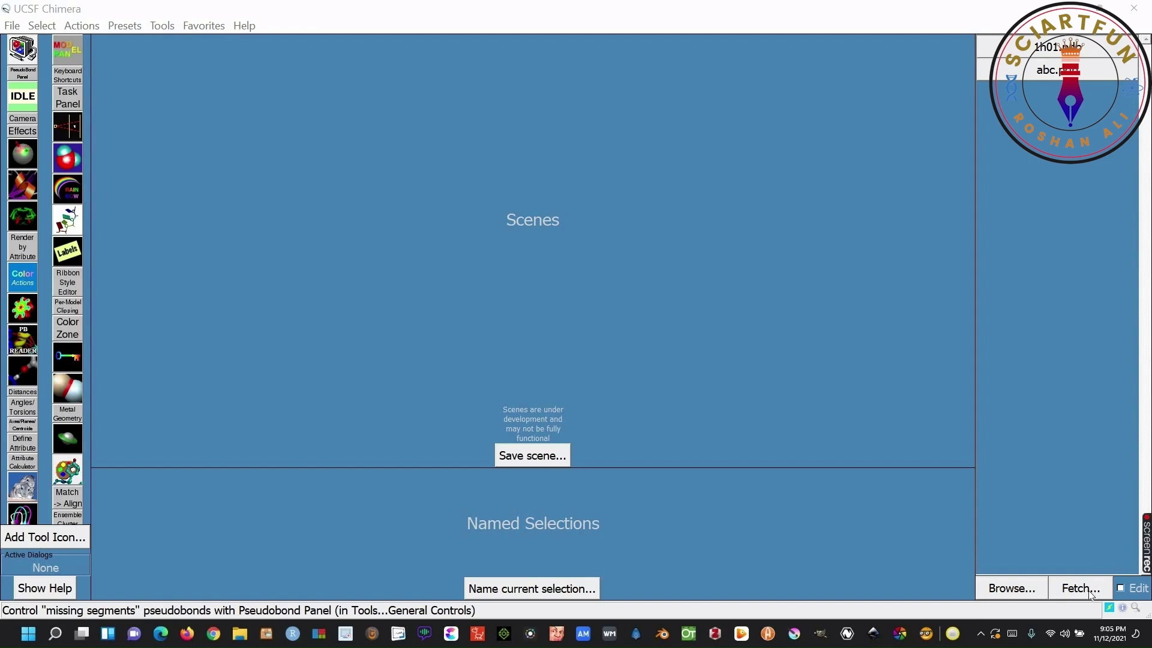
Step: Fetch structure 2pge by ID from the PDB database, after trying other fetch sources
click(1089, 590)
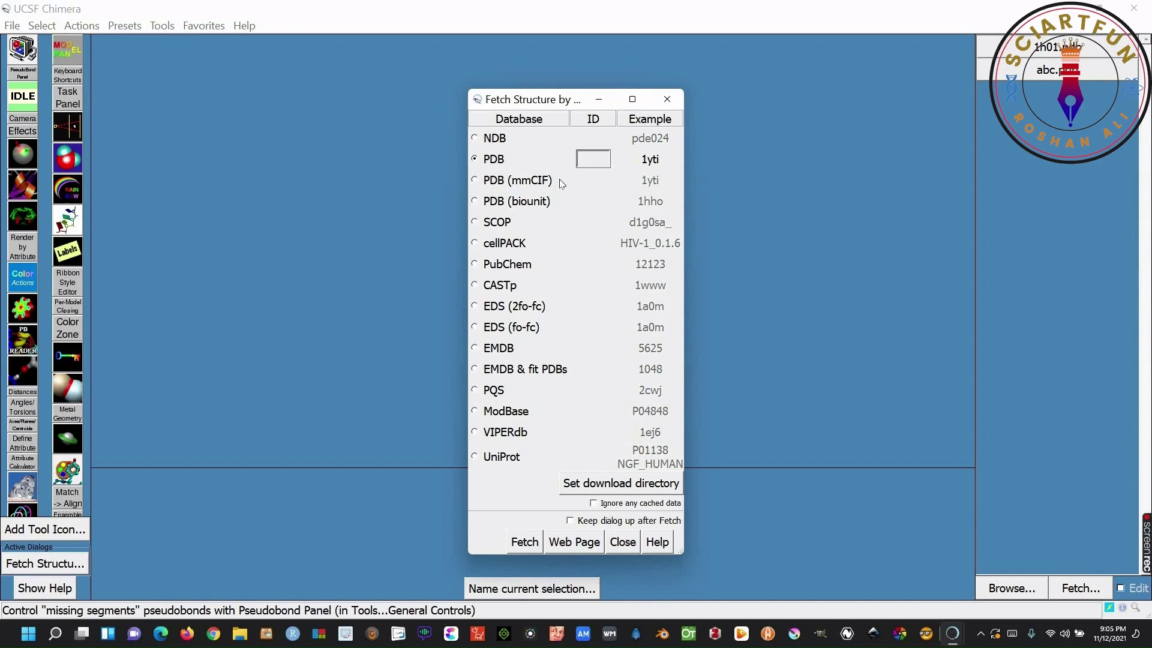
click(478, 182)
click(474, 201)
click(474, 222)
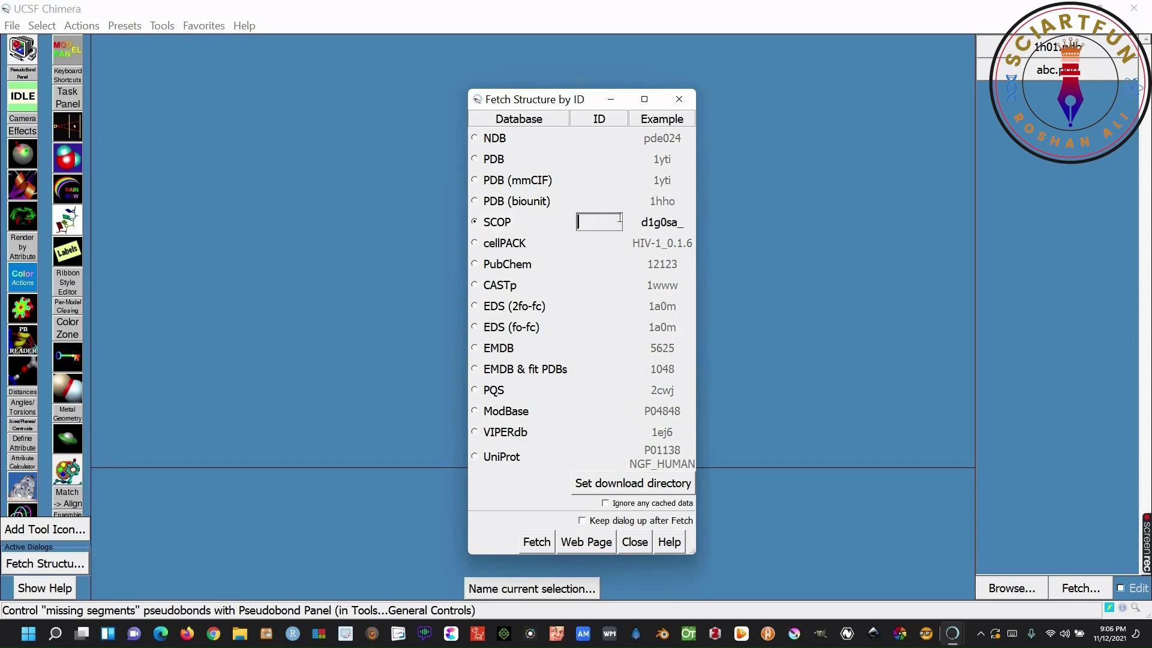
click(475, 243)
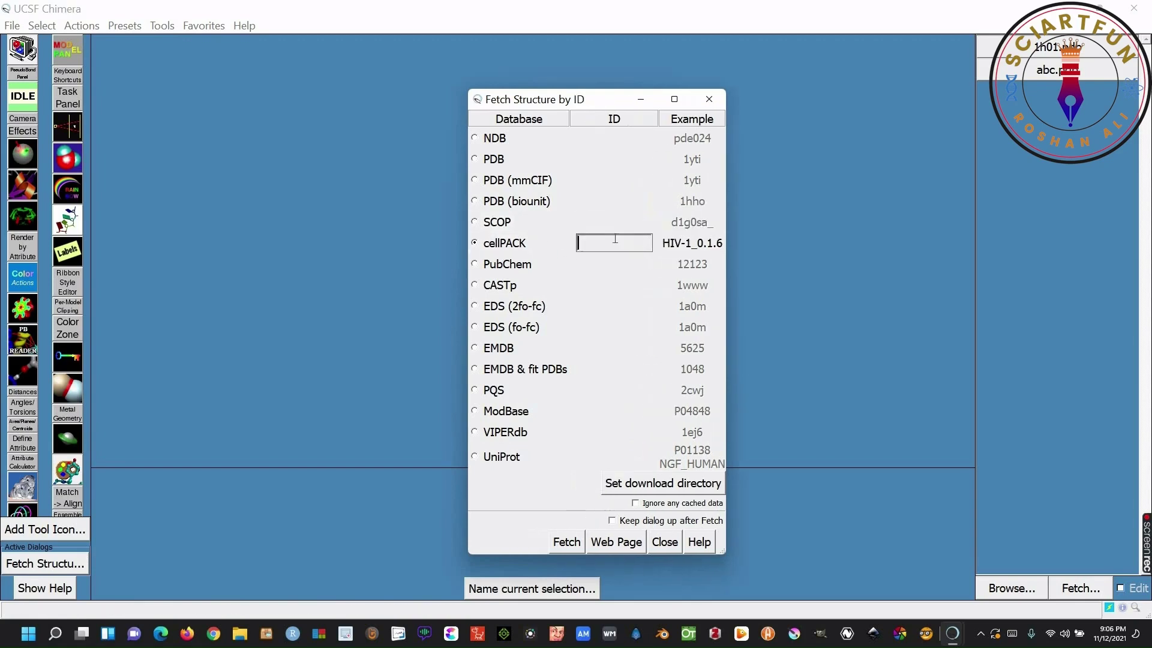
click(477, 160)
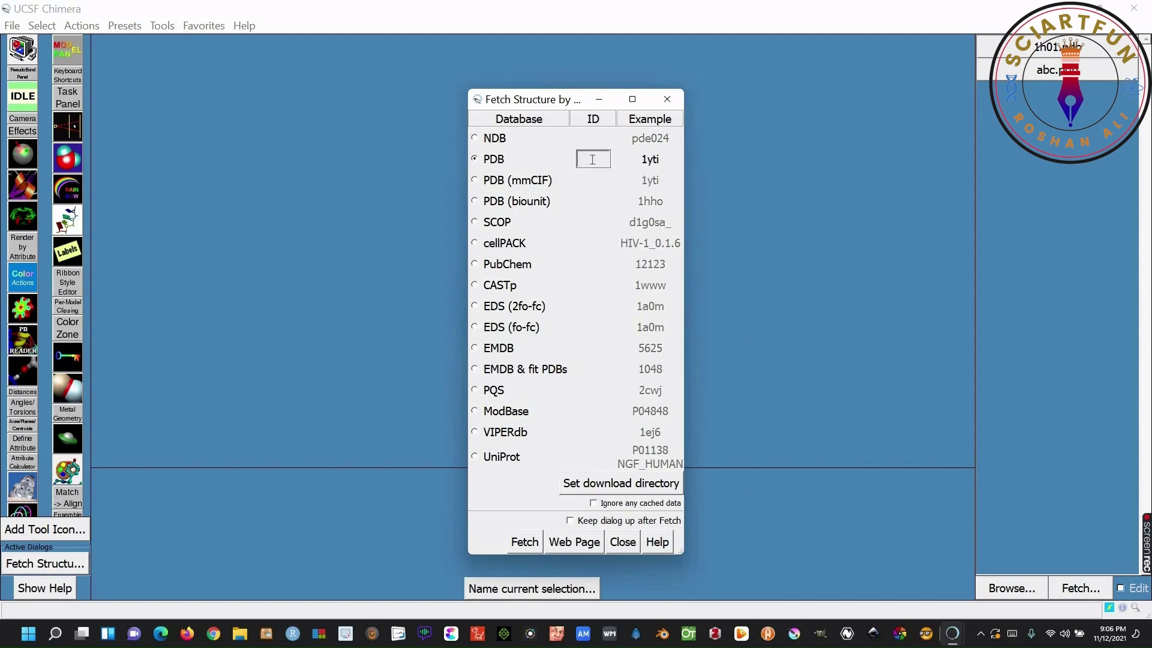
text(2pge)
click(531, 543)
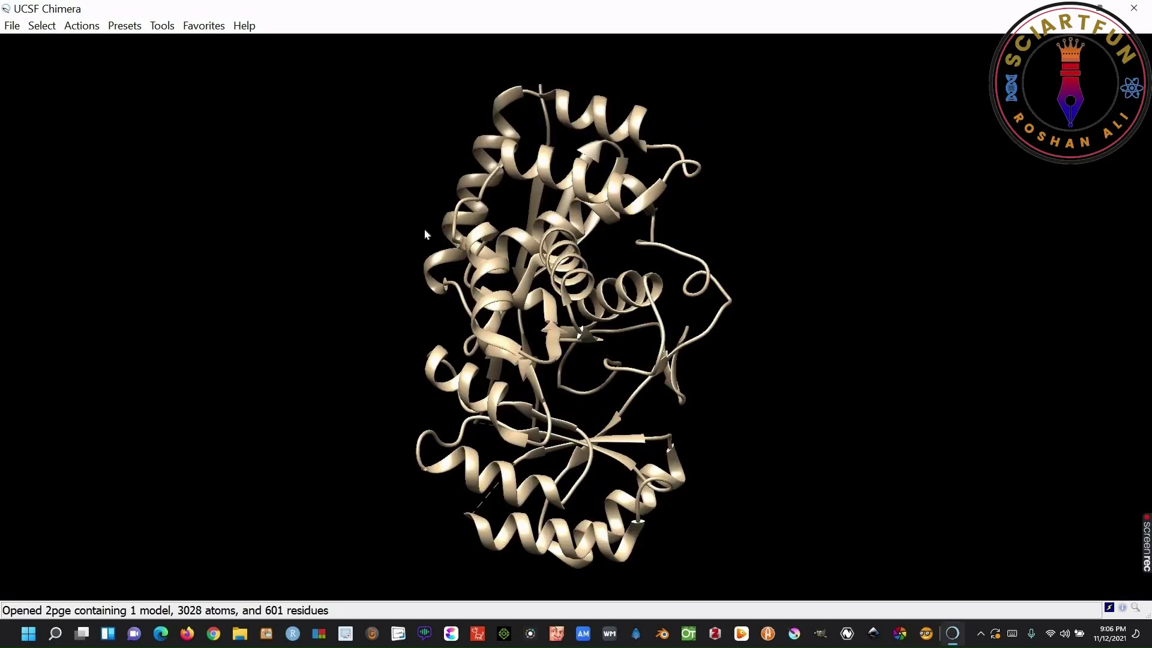
Step: Rotate the 2pge model, close the session, and reopen 2pge from the recent list
drag(451, 246, 714, 442)
drag(517, 339, 224, 152)
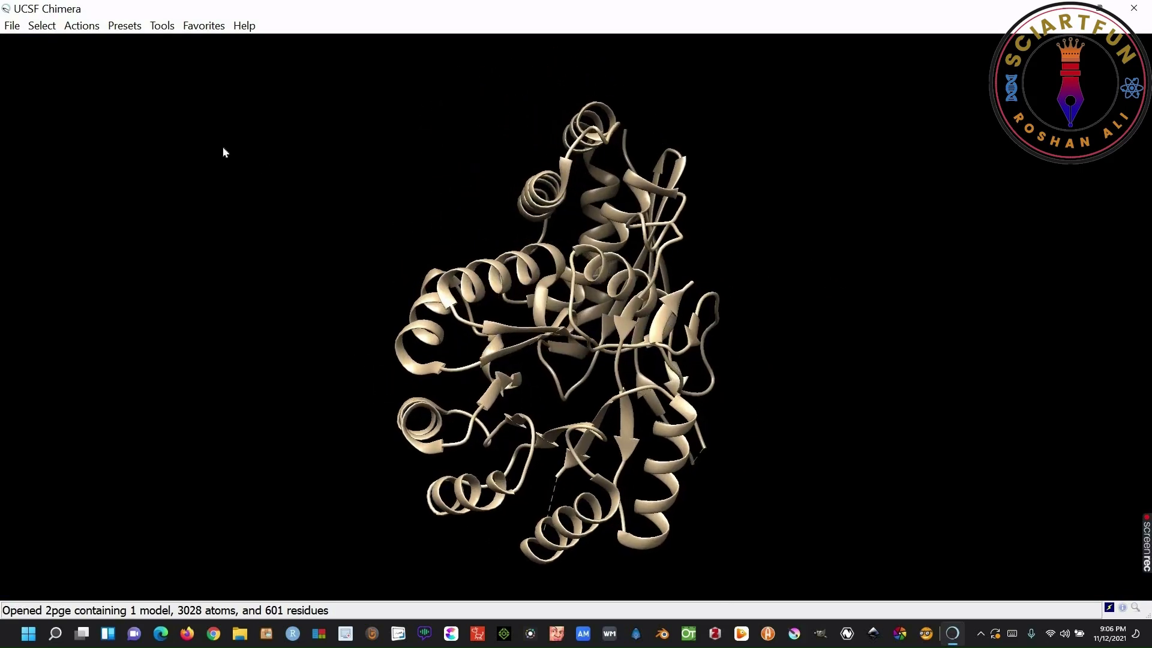
click(12, 26)
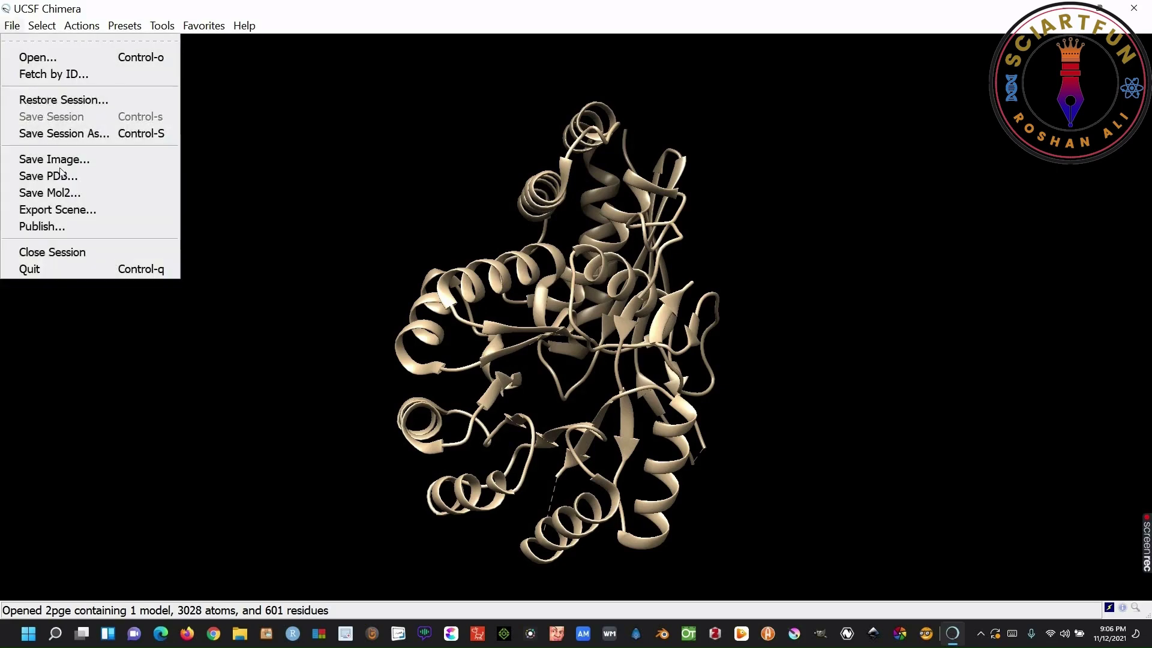
click(52, 252)
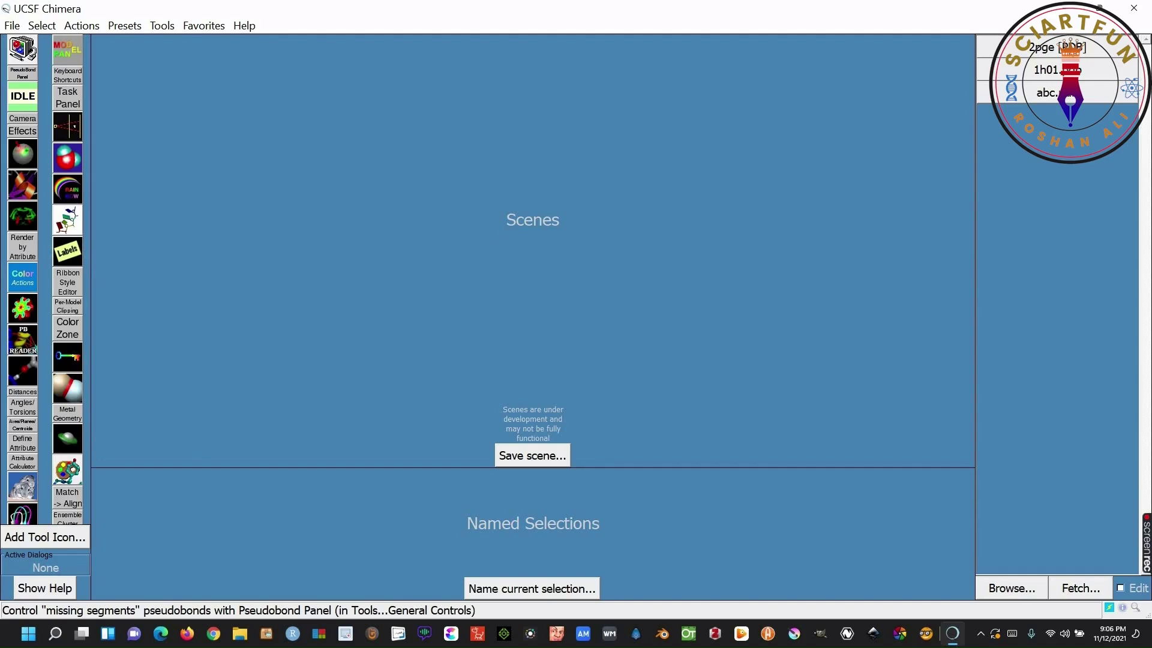
click(1055, 48)
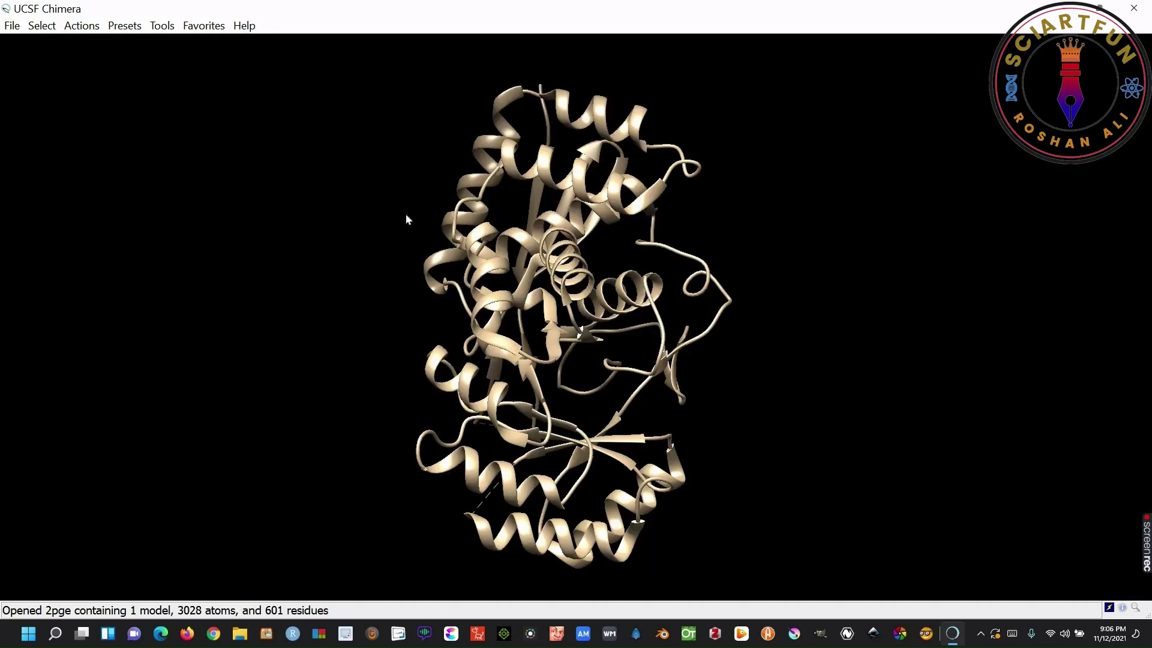
click(12, 27)
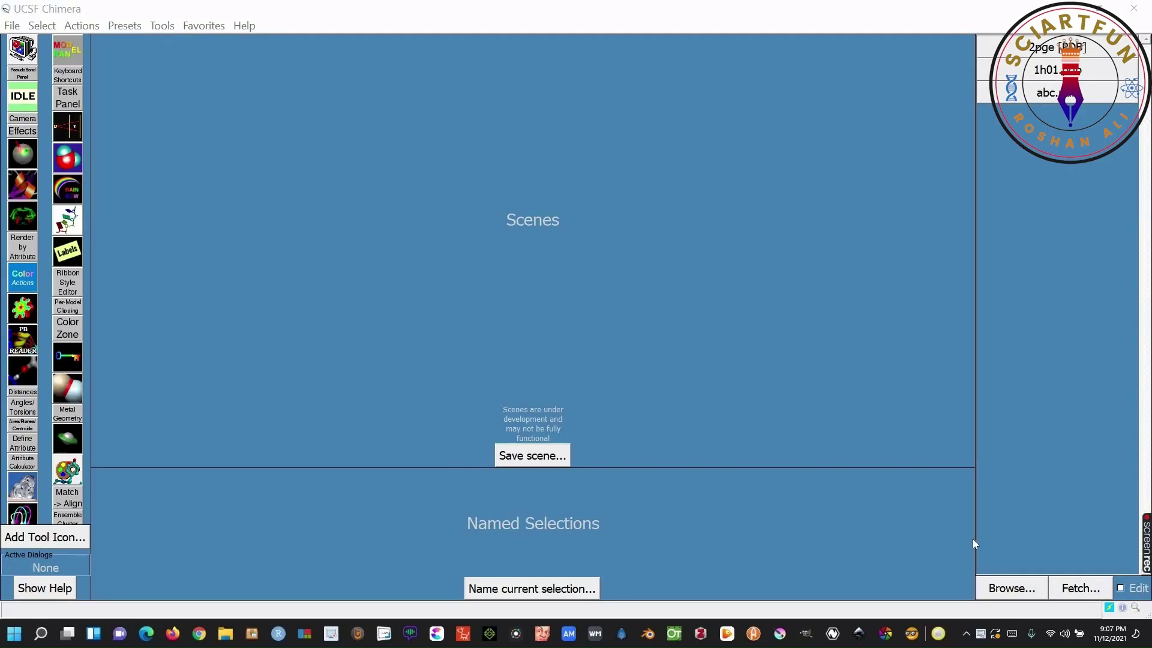
Step: Open 1h01.pdb from C:\Users\DELL\Downloads and rotate the protein
click(1012, 588)
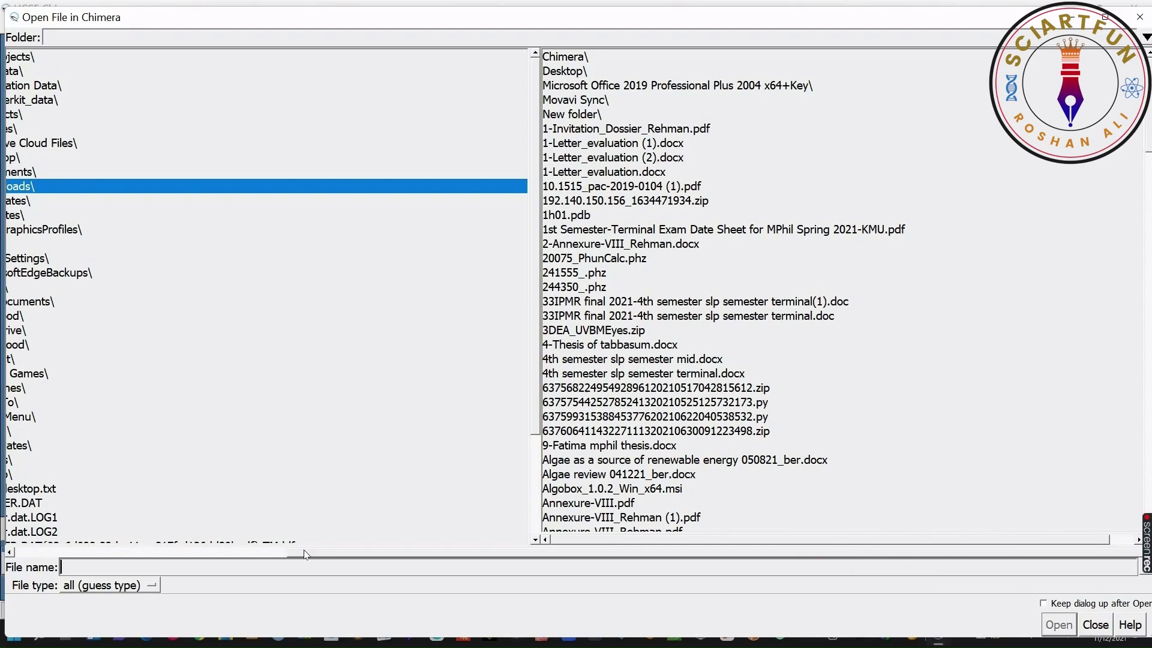
drag(343, 551, 44, 553)
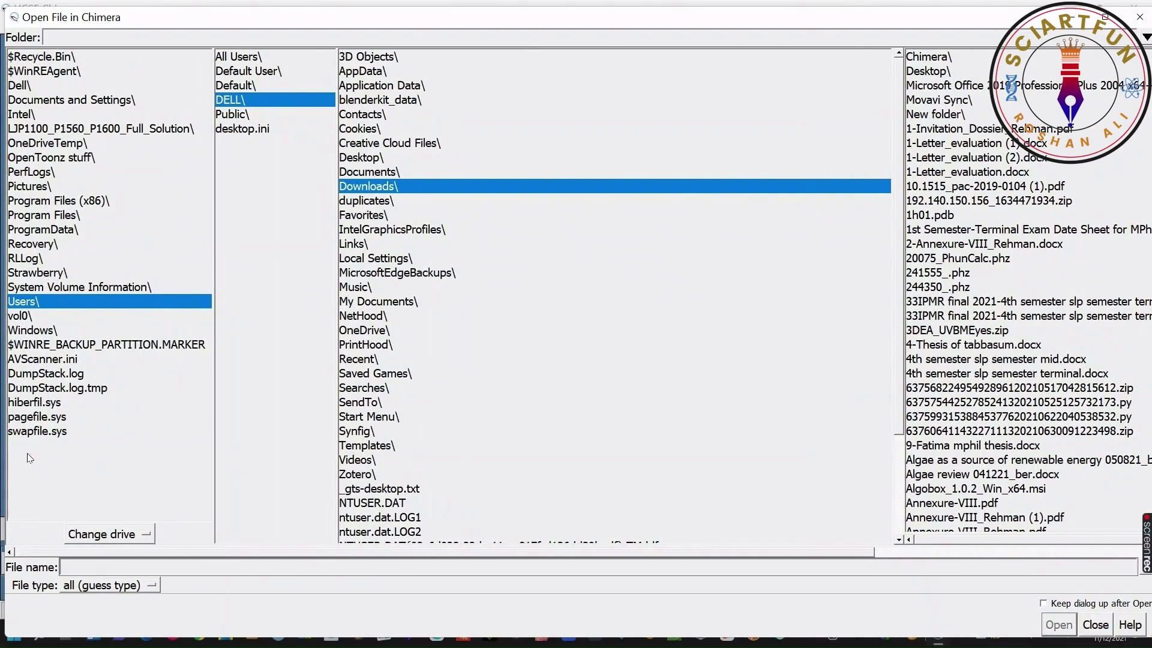
click(401, 190)
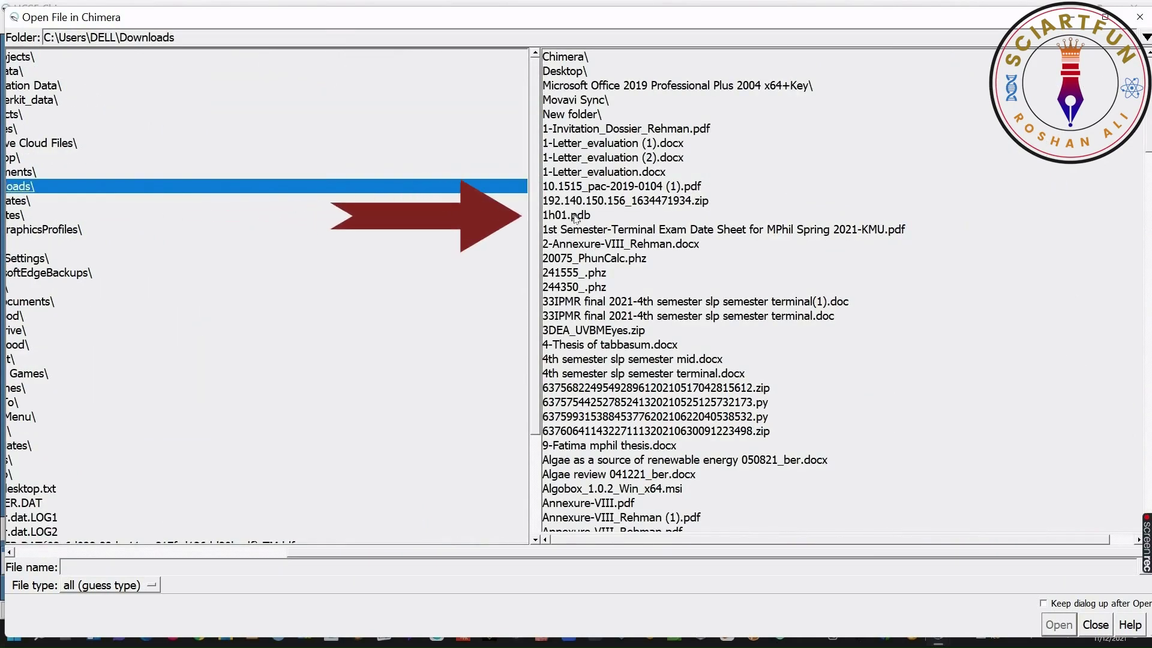
click(582, 219)
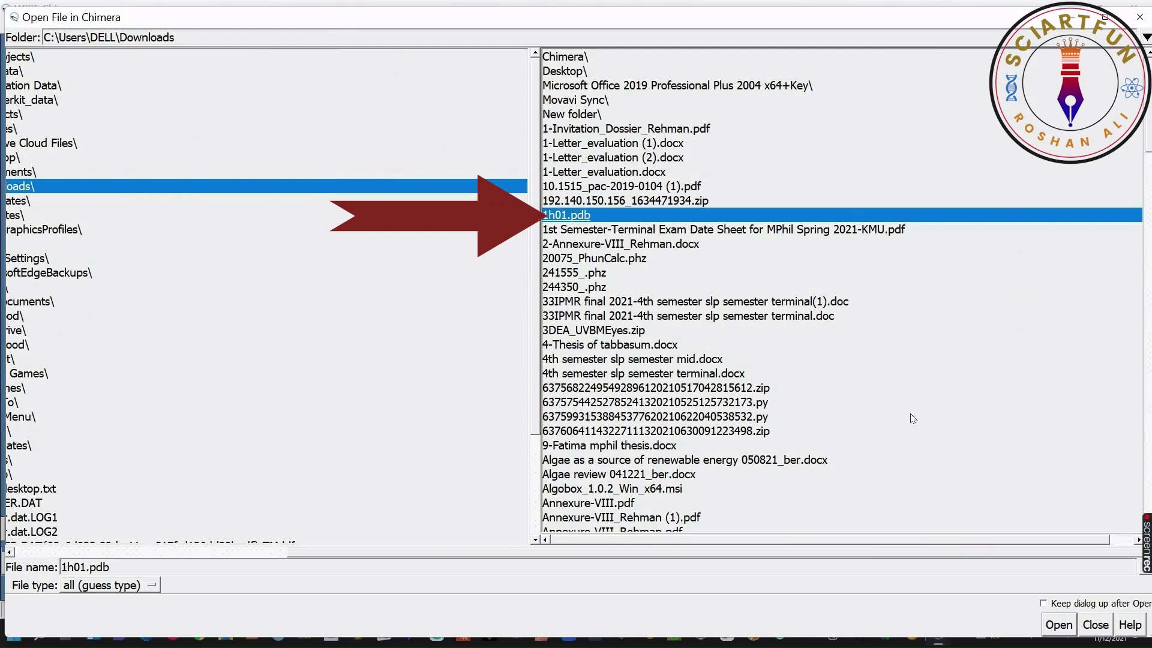
click(1058, 624)
drag(487, 239, 420, 210)
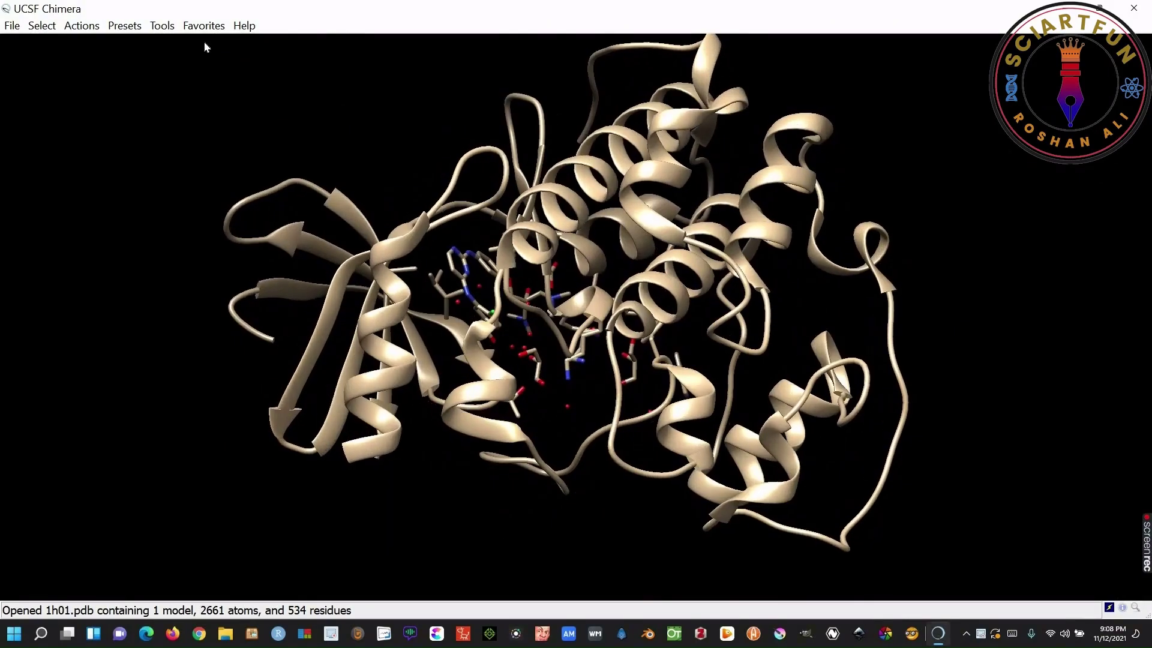
Step: Close the session and reopen 1h01.pdb from the recent files list
click(13, 28)
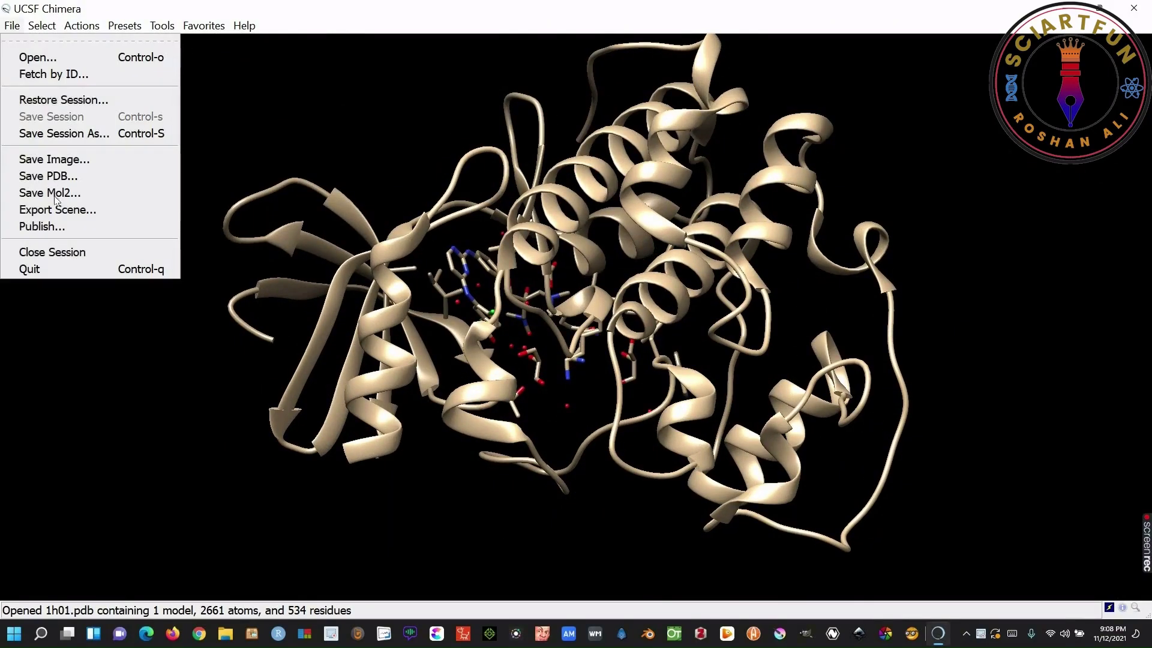
click(81, 260)
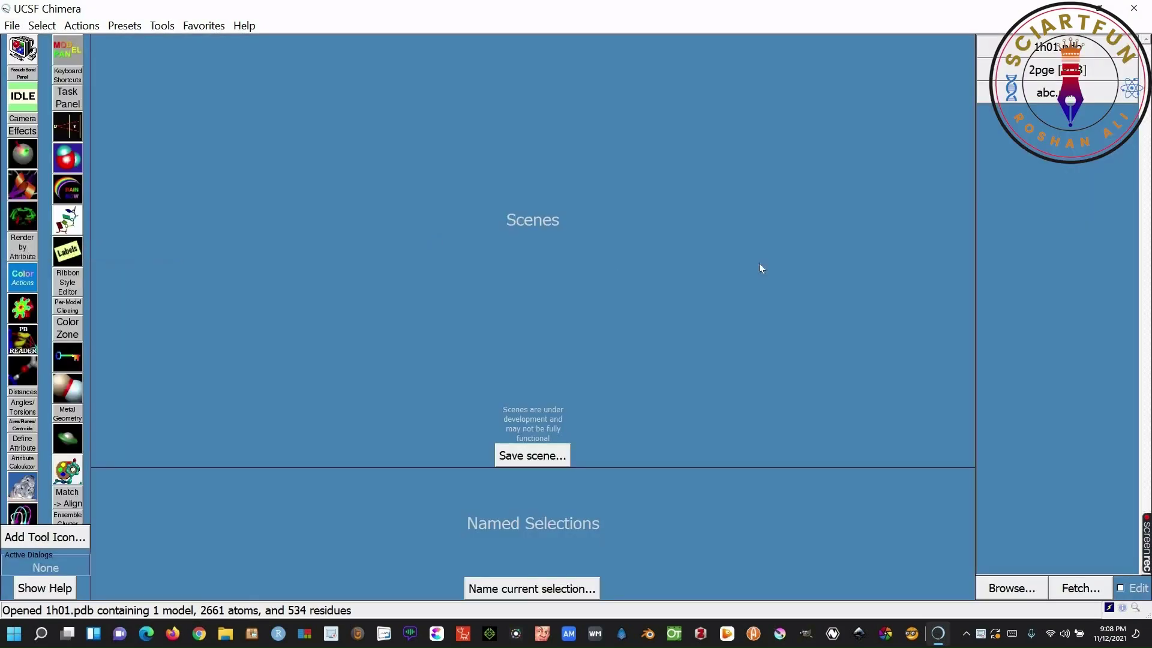
click(1058, 48)
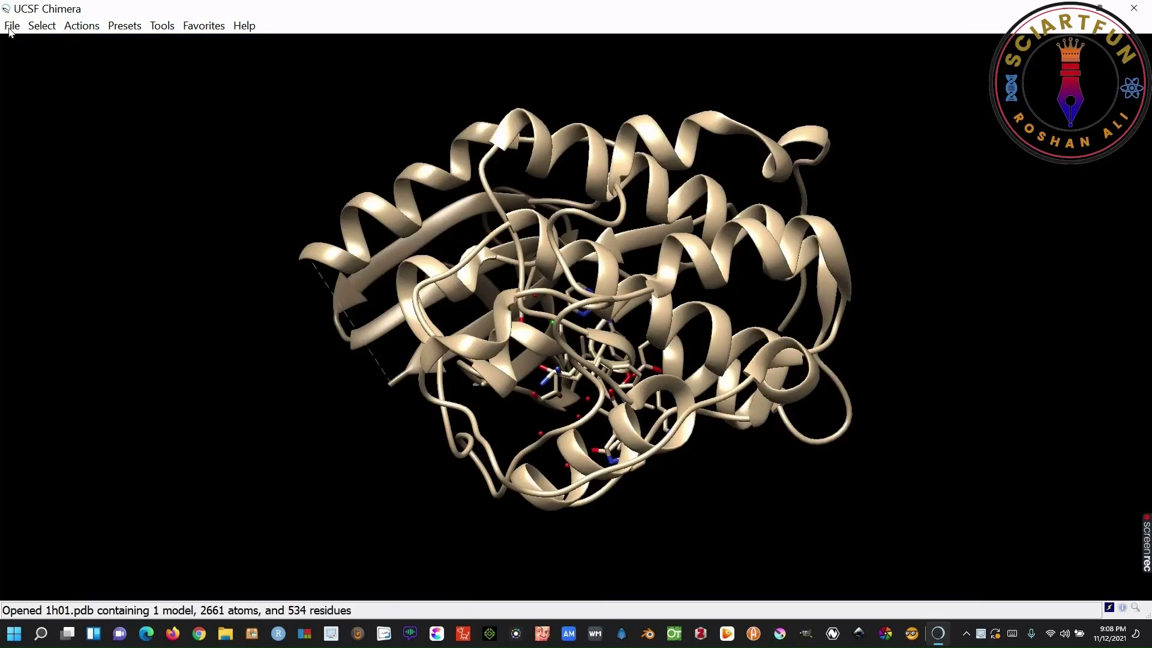
click(12, 25)
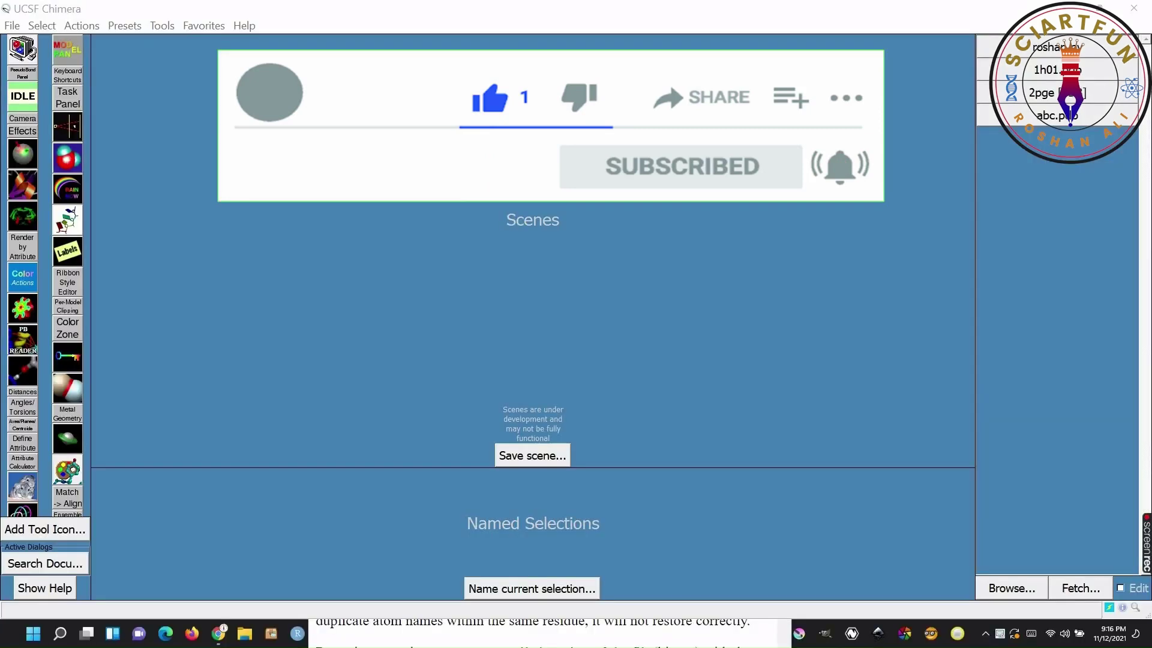
Step: Open 1h01.pdb from the Downloads folder via File > Open
click(13, 27)
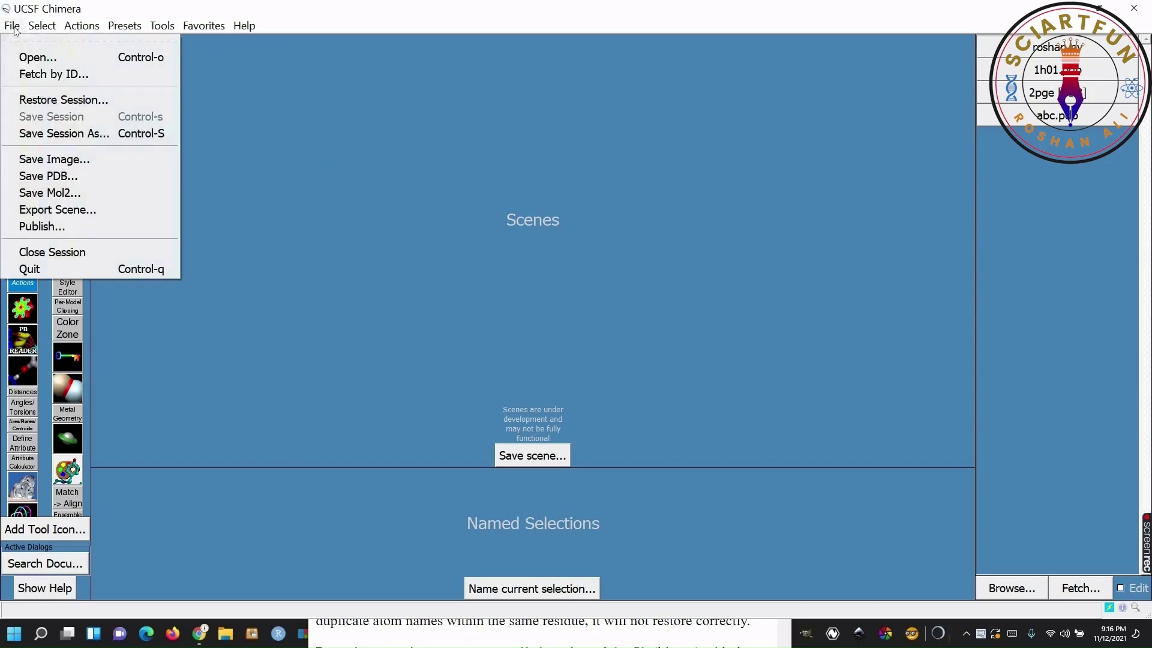
click(40, 58)
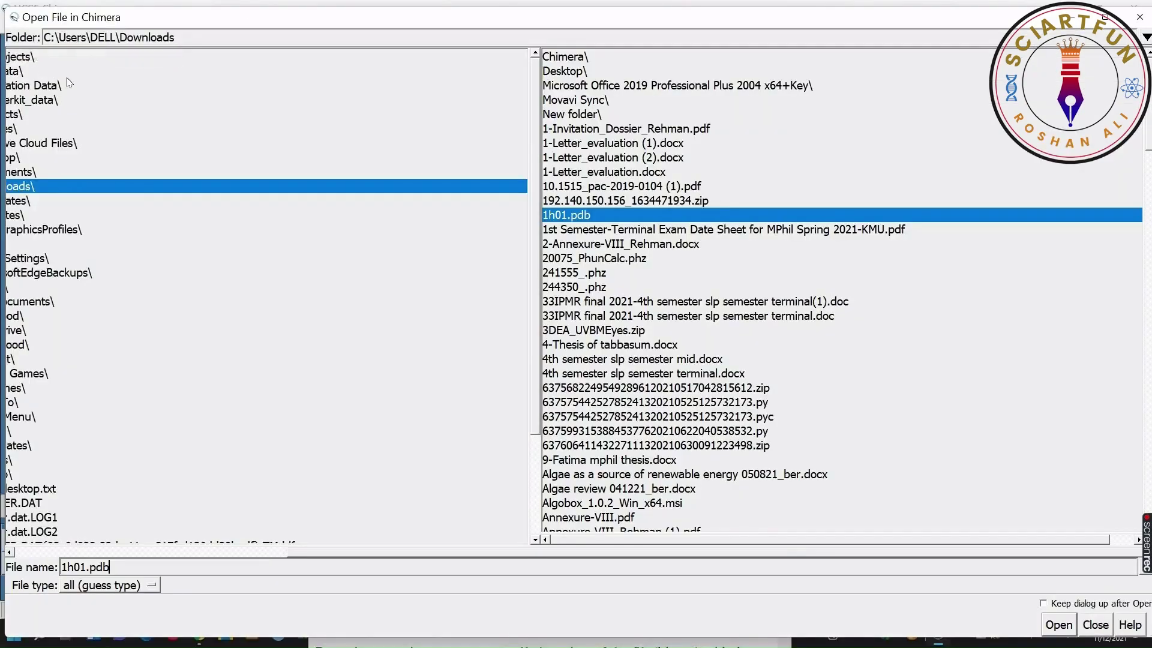
double_click(596, 218)
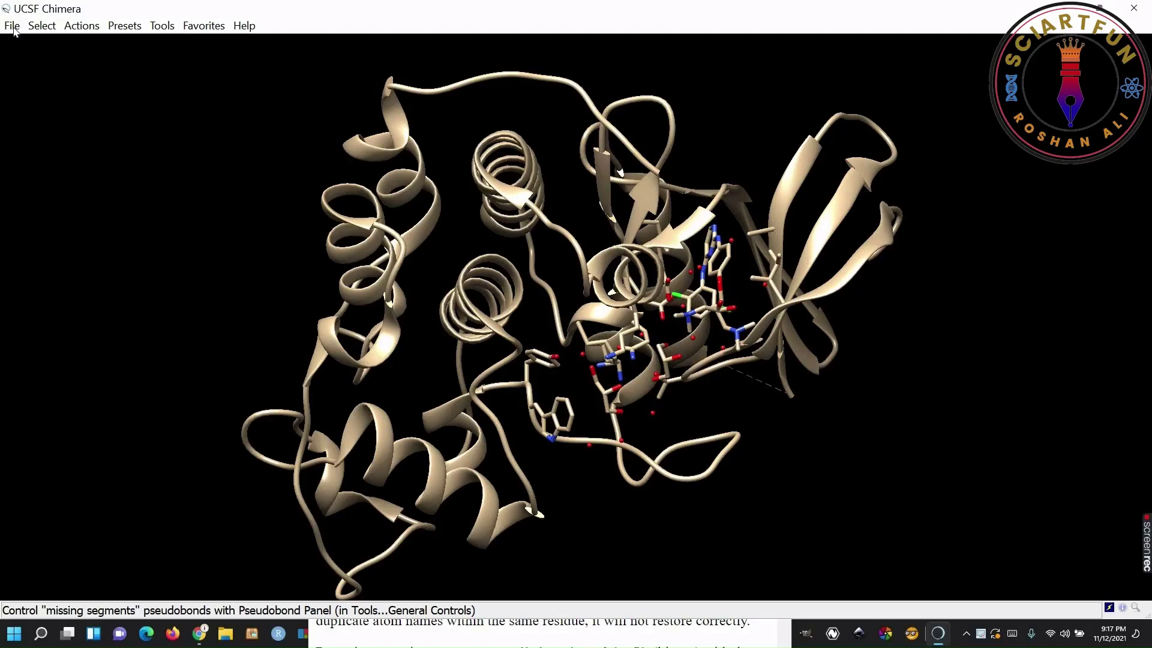
Step: Fetch PDB structure 1yti by ID so it loads beside 1h01
click(13, 26)
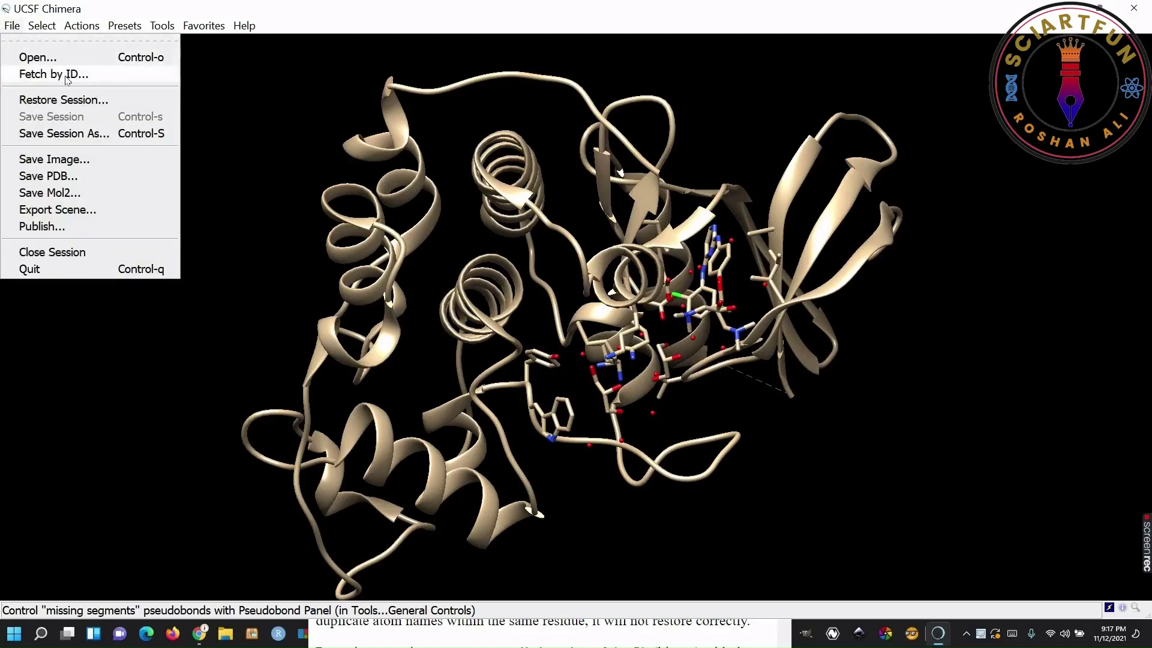
click(84, 75)
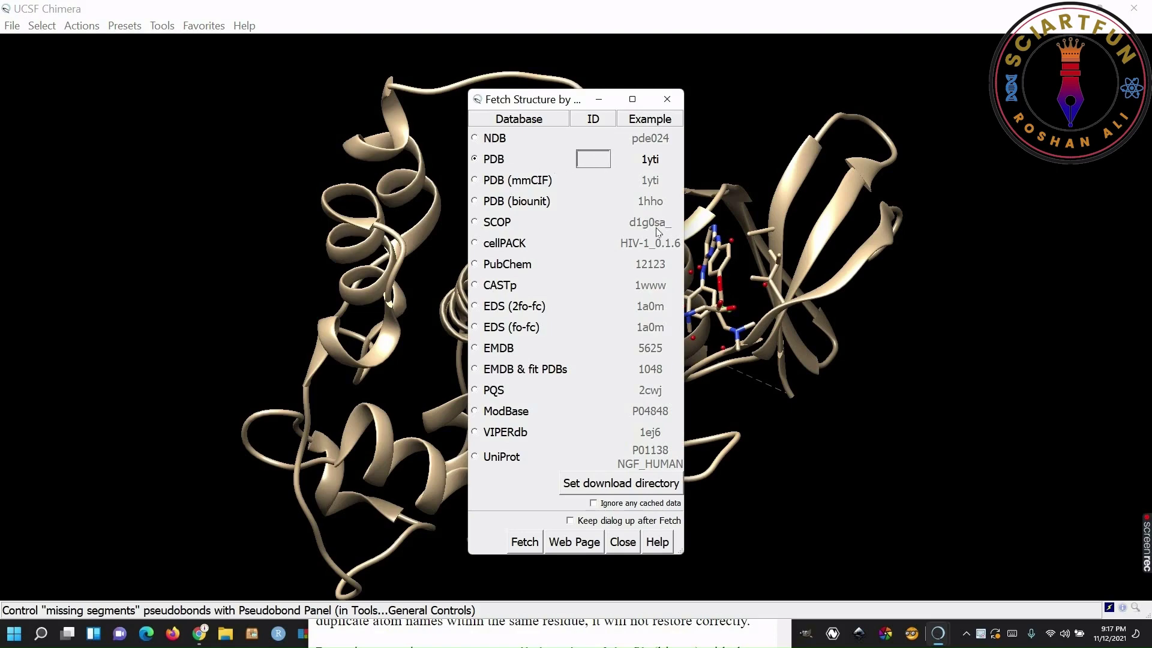
text(1y)
click(525, 543)
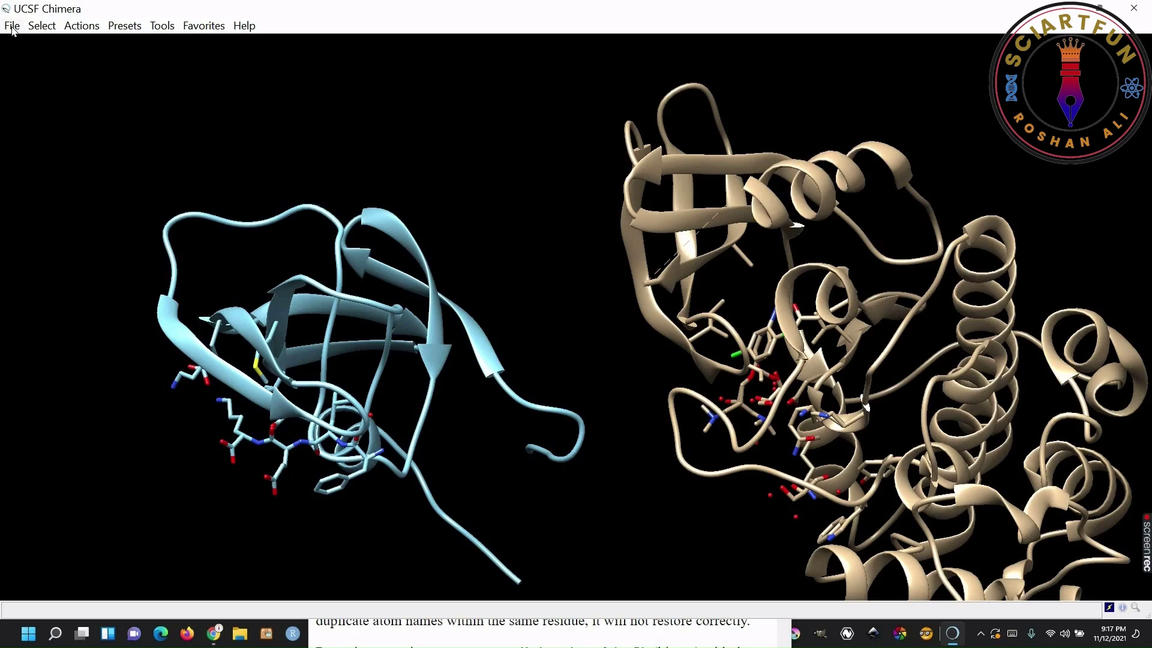
Step: Save the 1h01 and 1yti scene as session file kiramat.py in Downloads
click(12, 26)
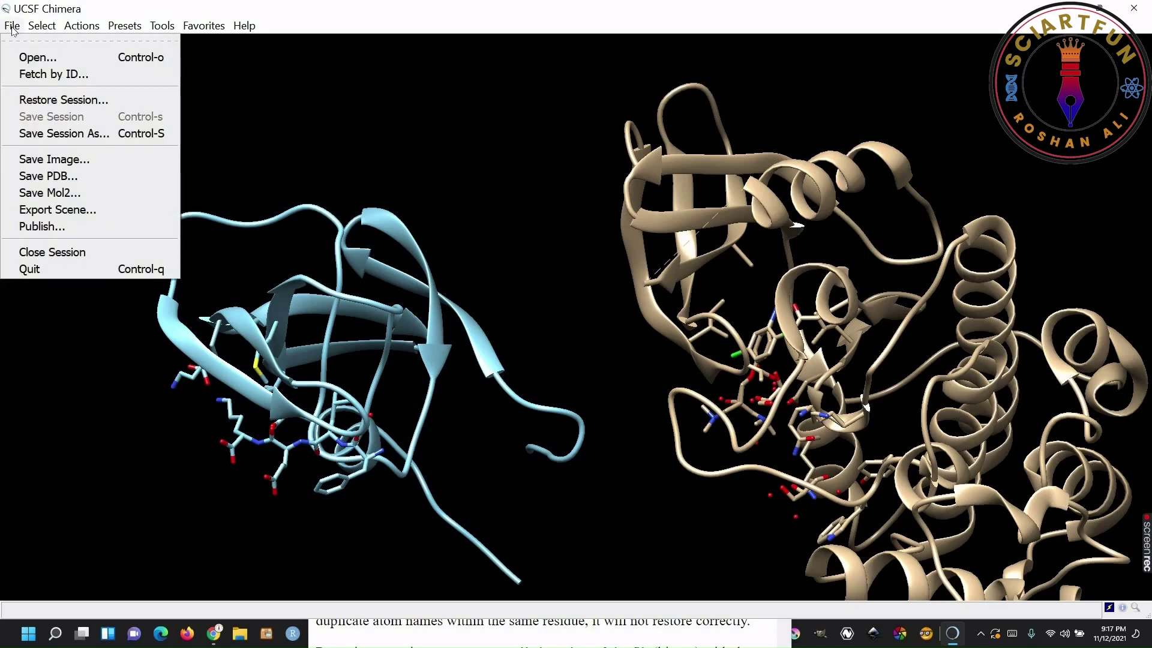
click(114, 140)
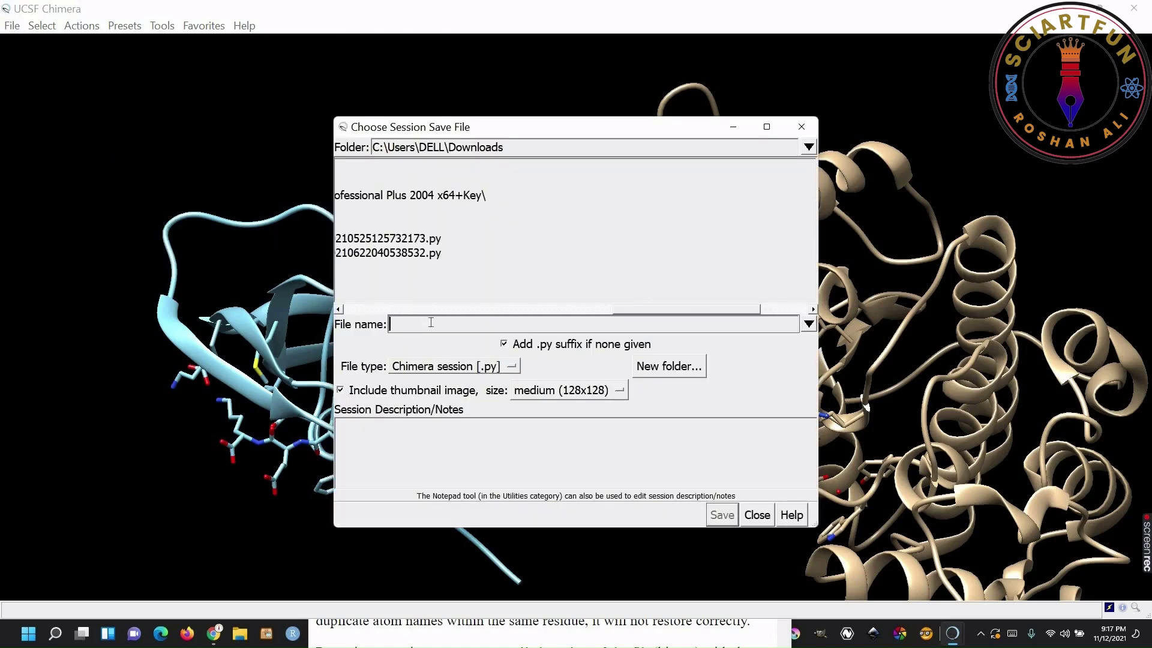
text(kiramat)
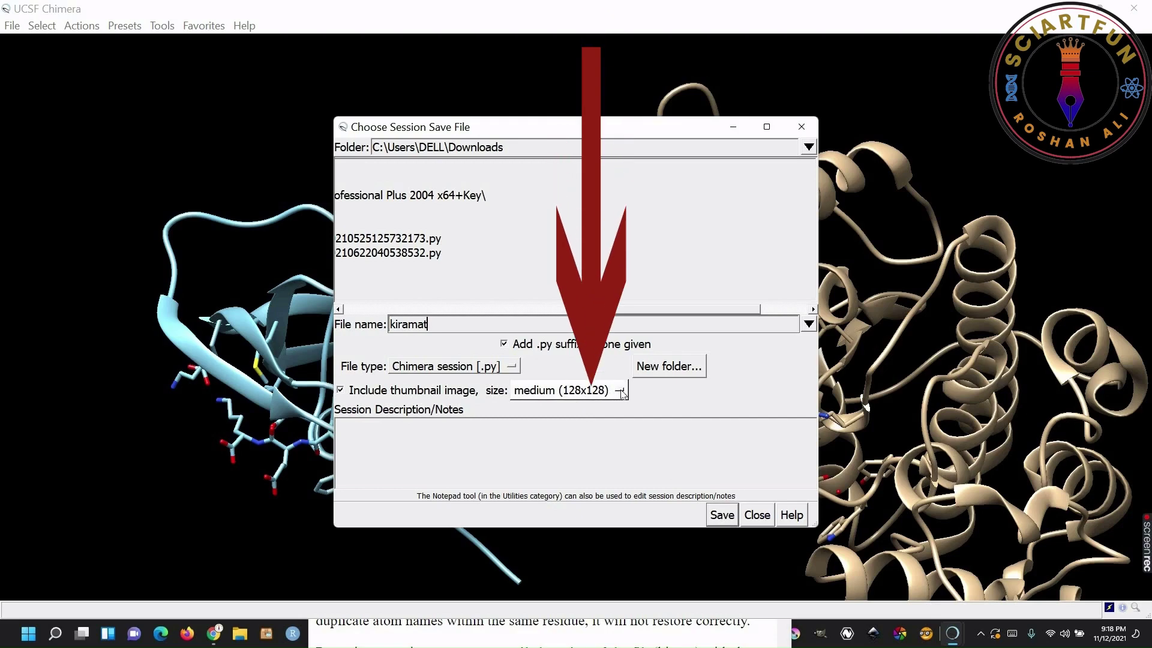
click(724, 515)
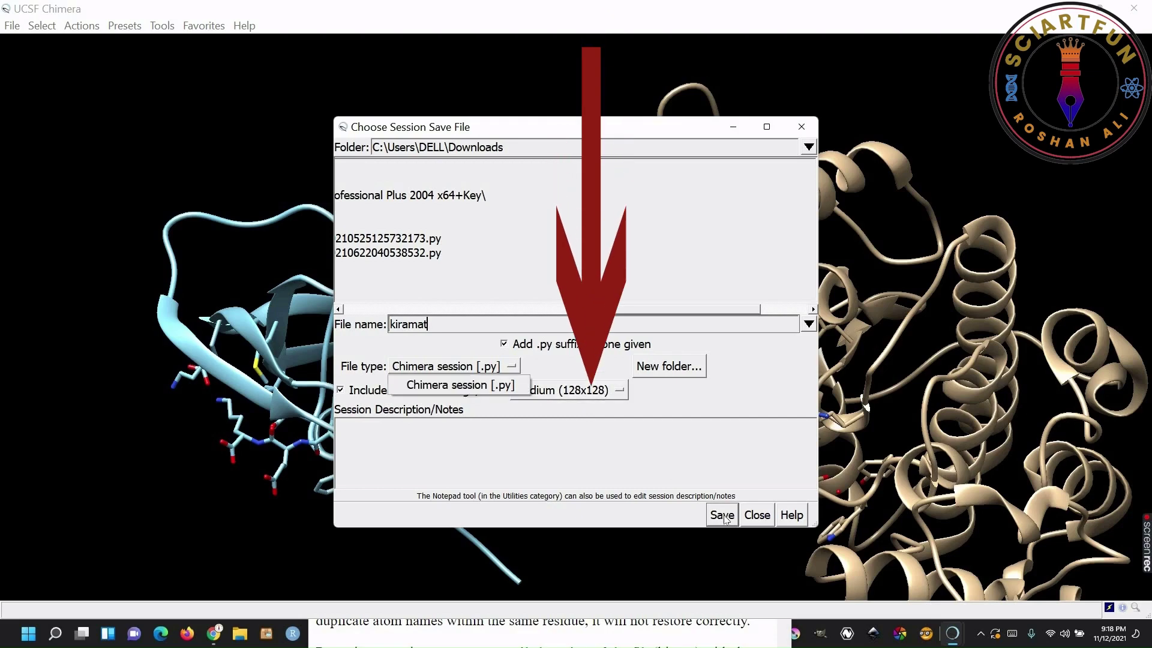
click(724, 516)
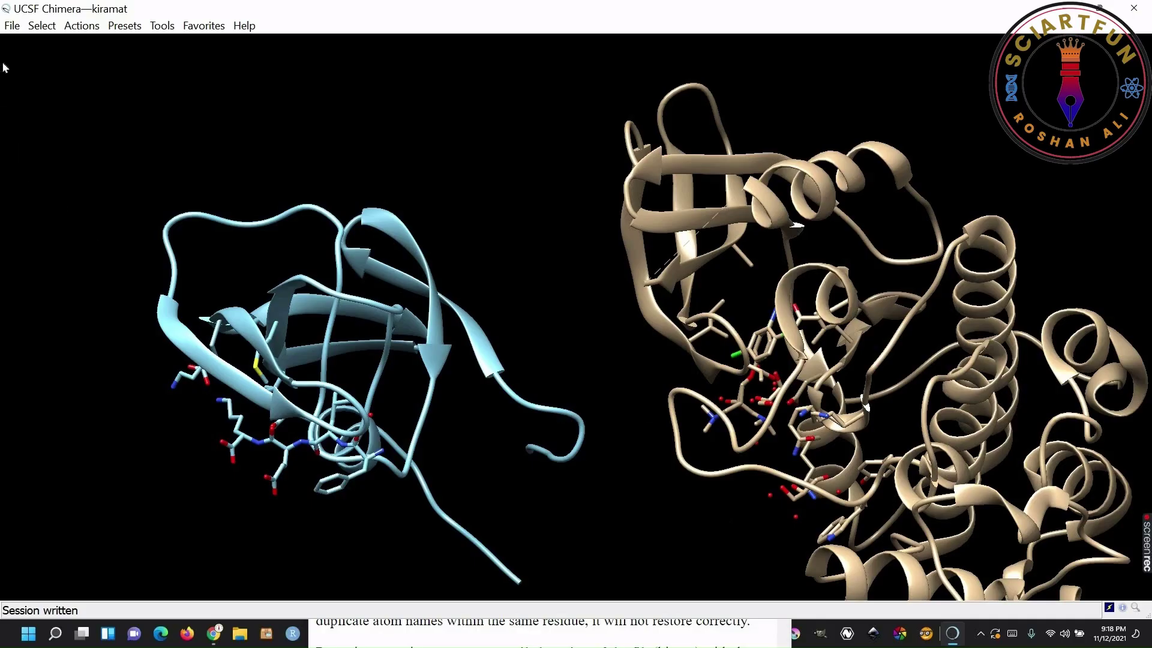
Step: Close the session, restore kiramat from Rapid Access, close it again, then reopen 1yti alone
click(12, 26)
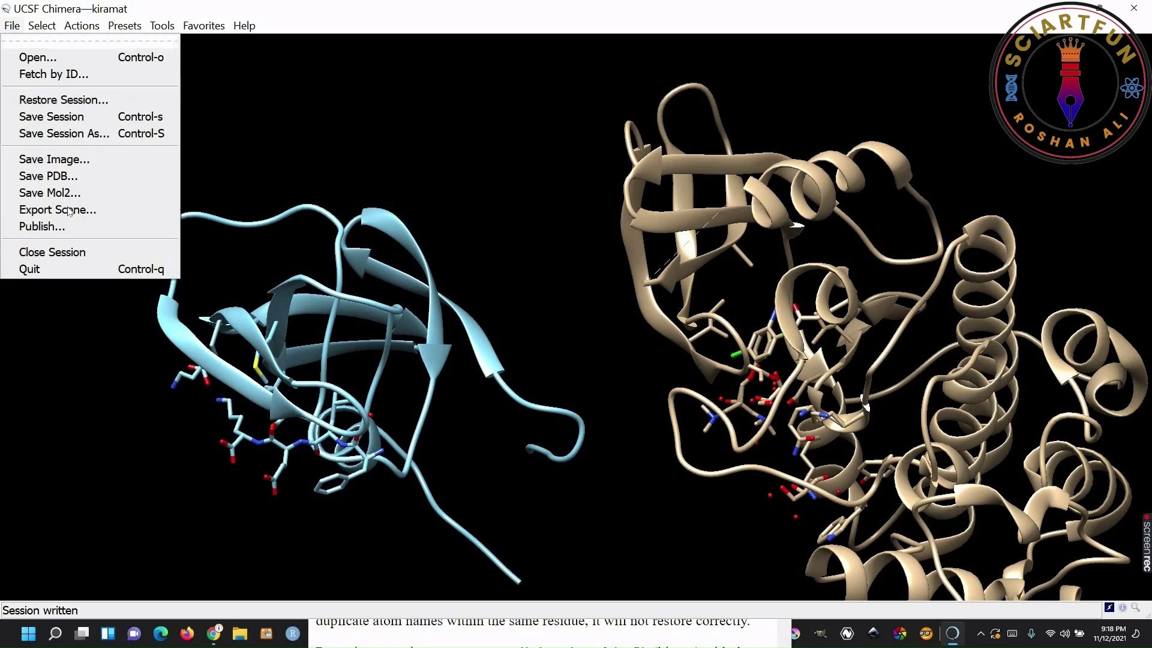
click(84, 254)
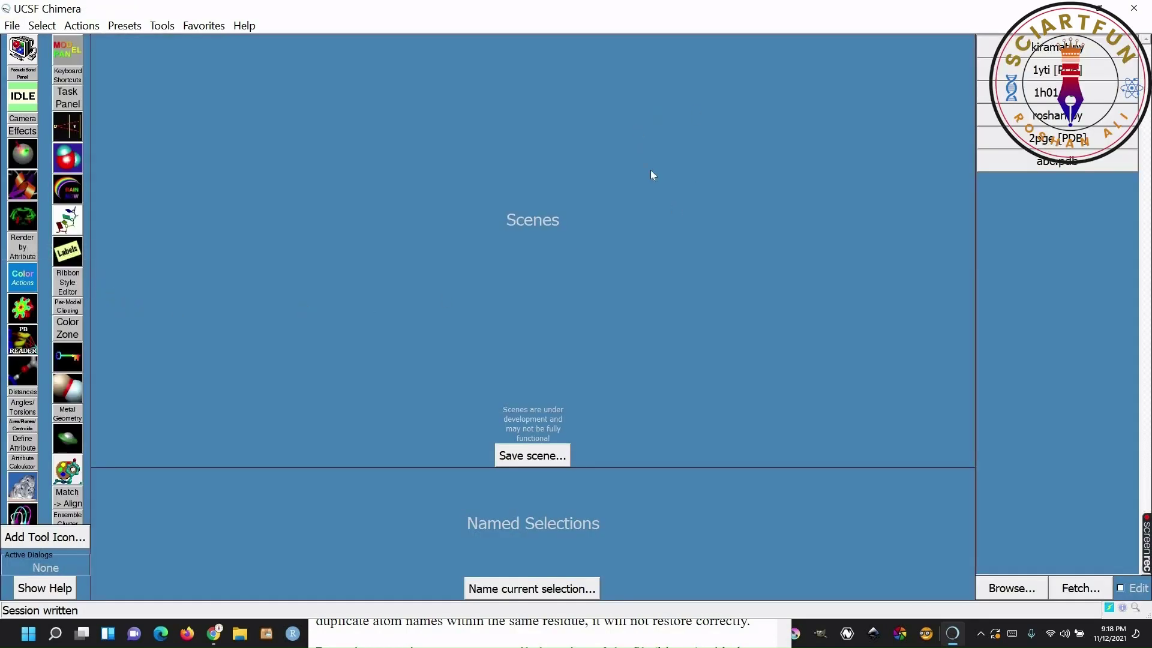
click(1041, 52)
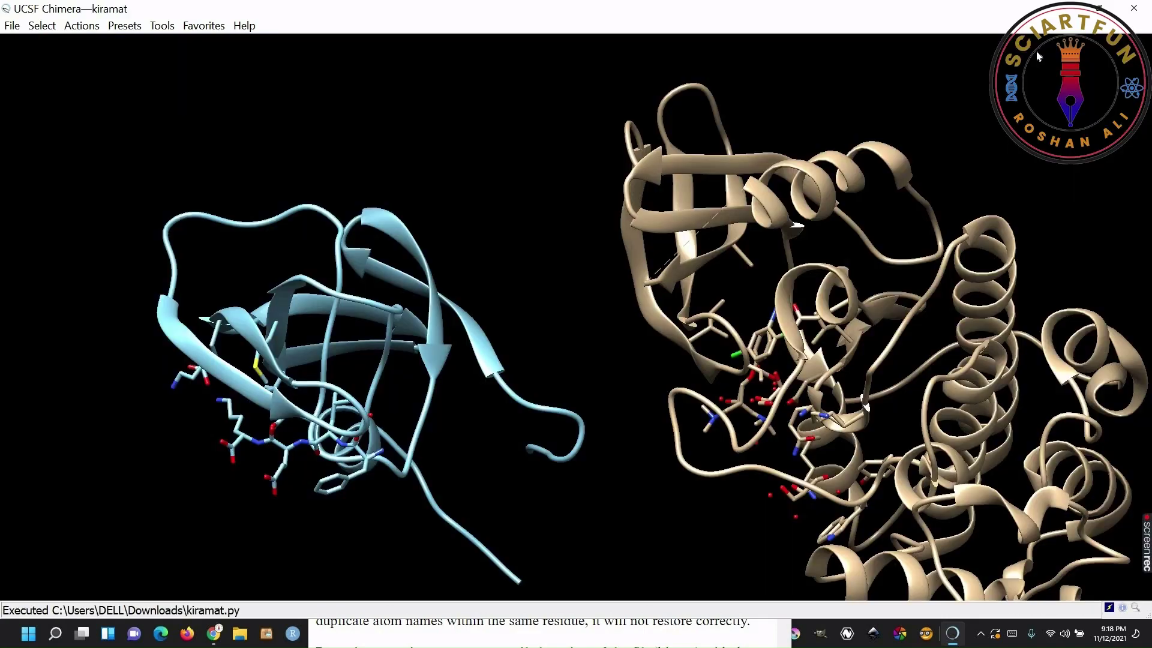
click(12, 27)
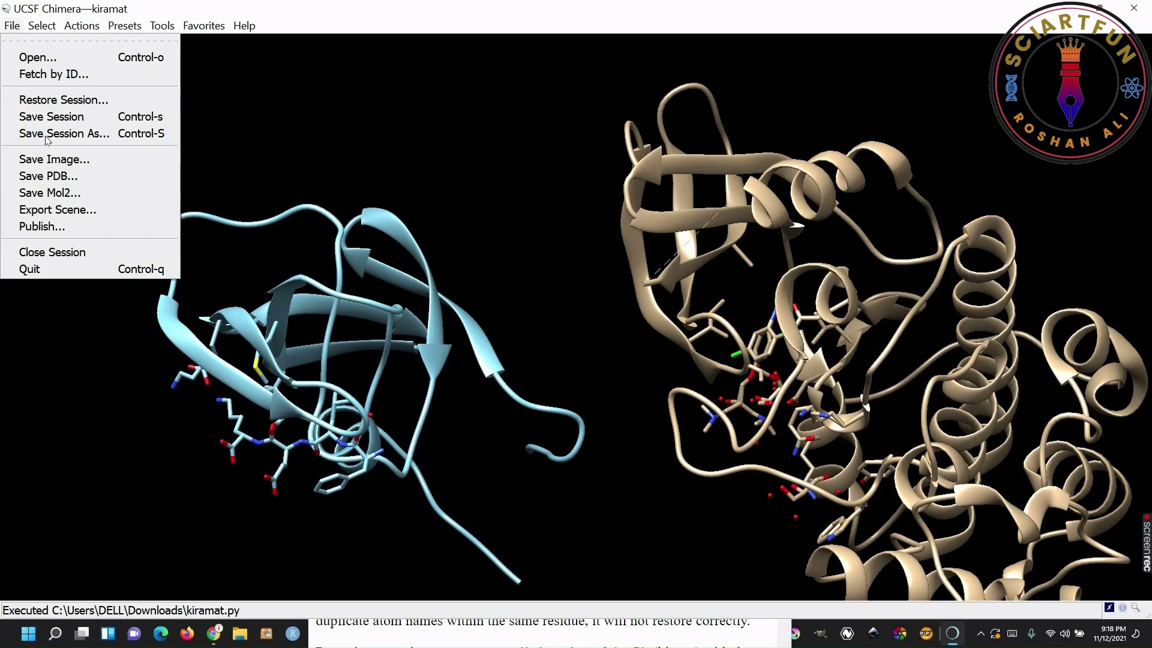
click(78, 252)
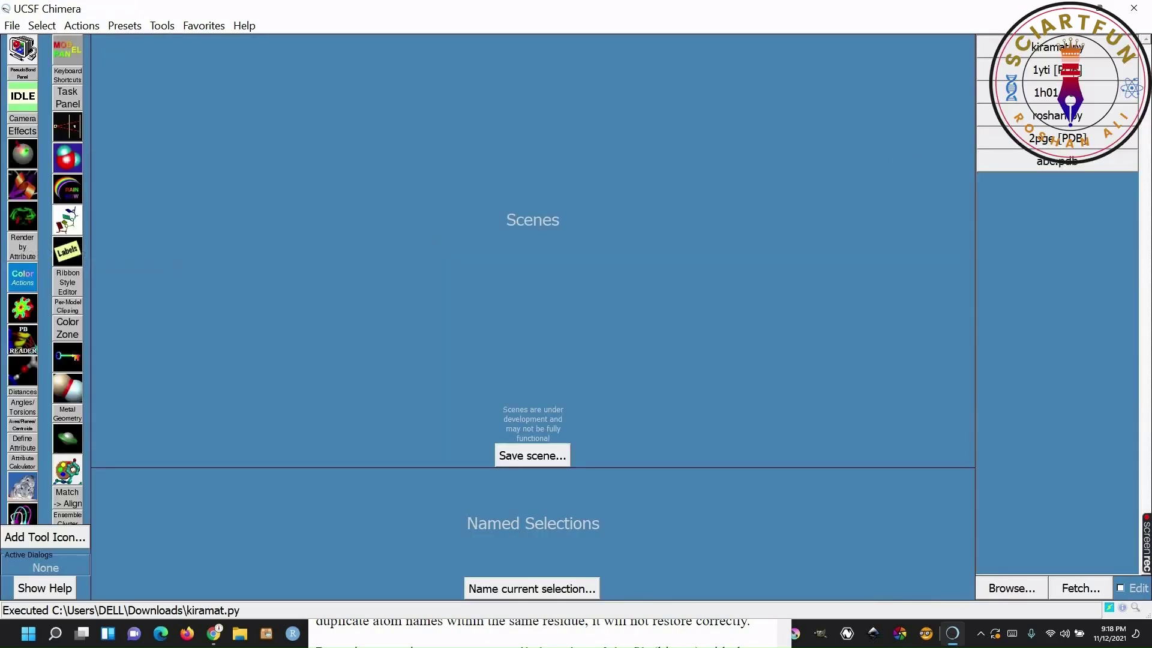
click(1046, 69)
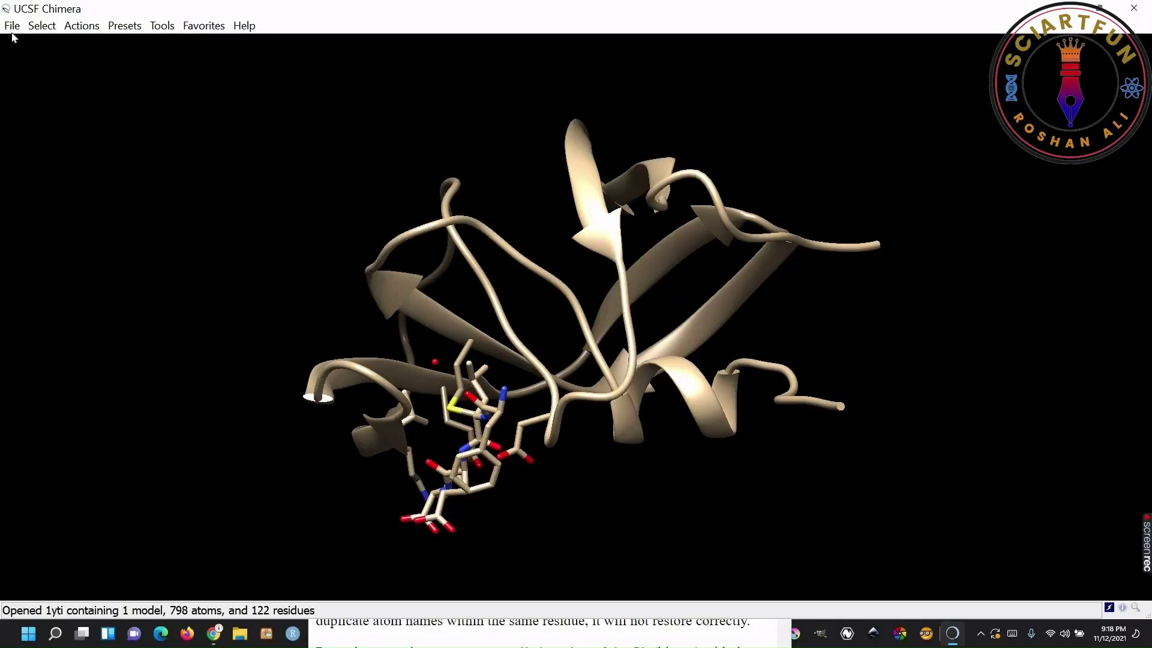
Step: Restore the kiramat.py session, closing the lone 1yti model so 1h01 and 1yti display together
click(12, 27)
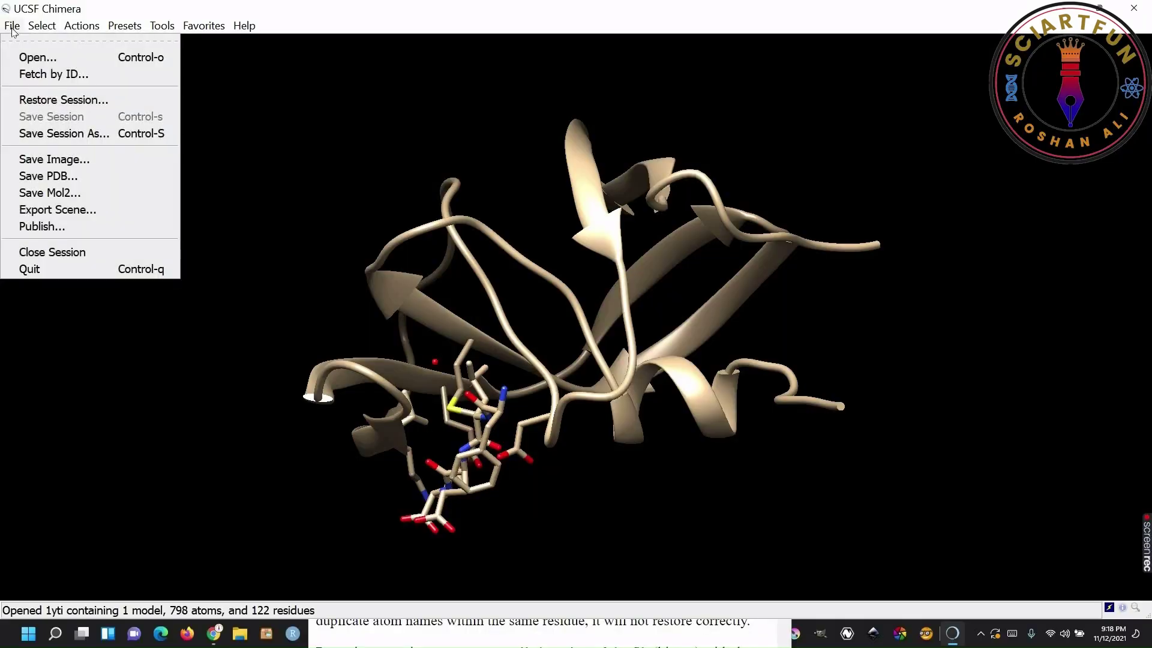
click(60, 100)
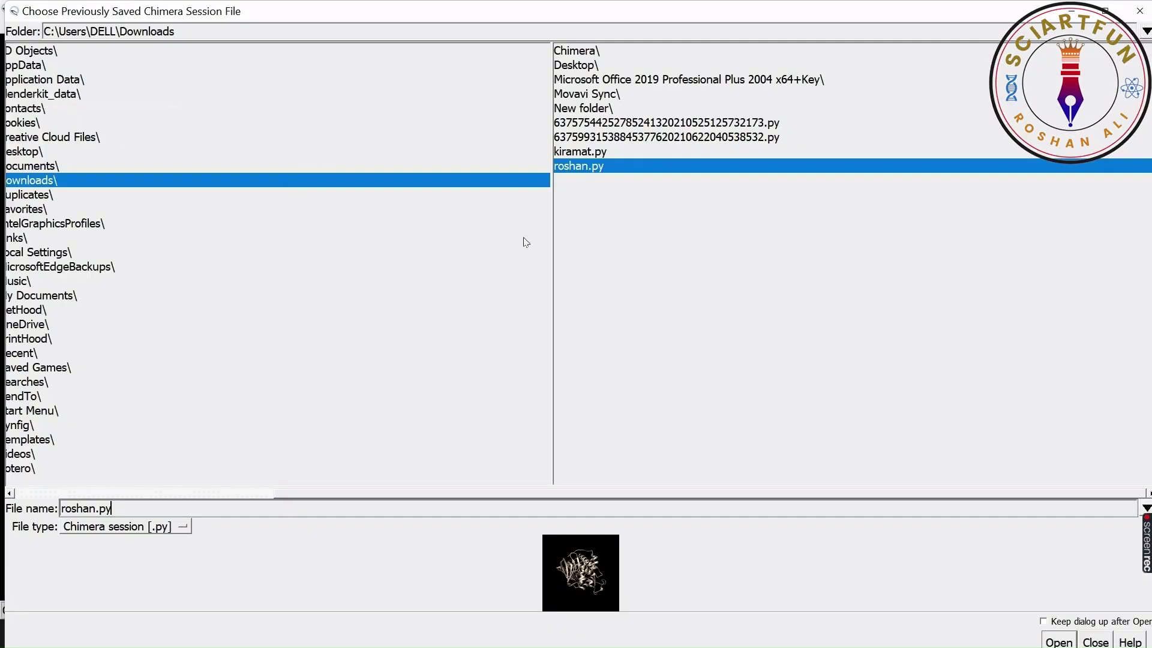
click(600, 153)
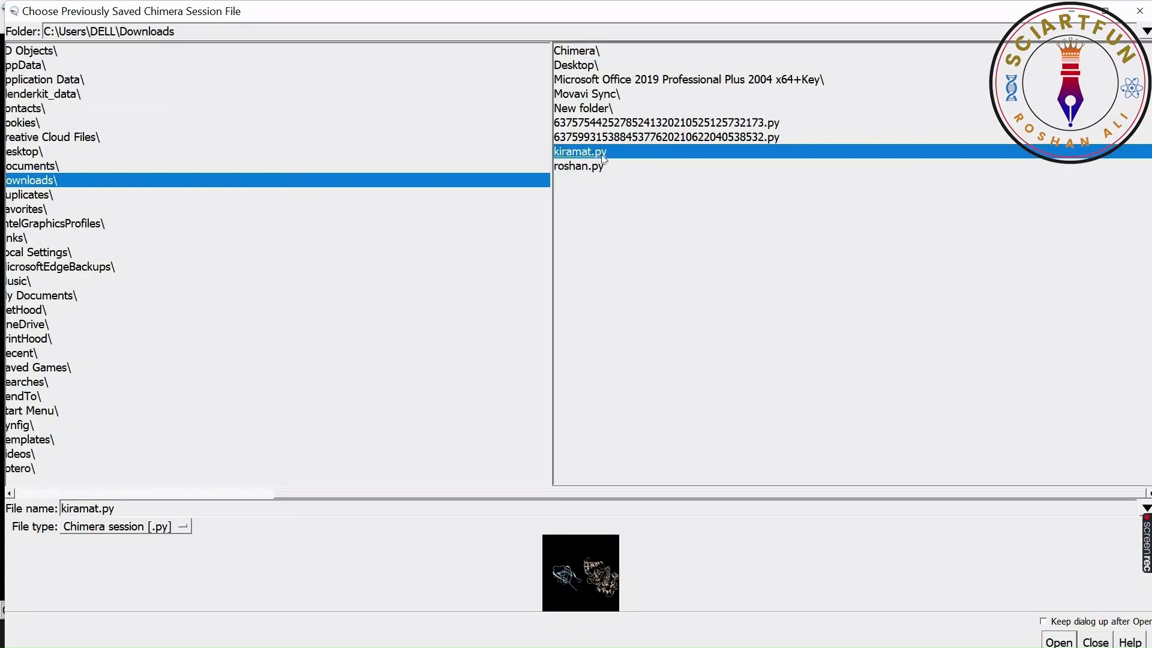
click(1059, 642)
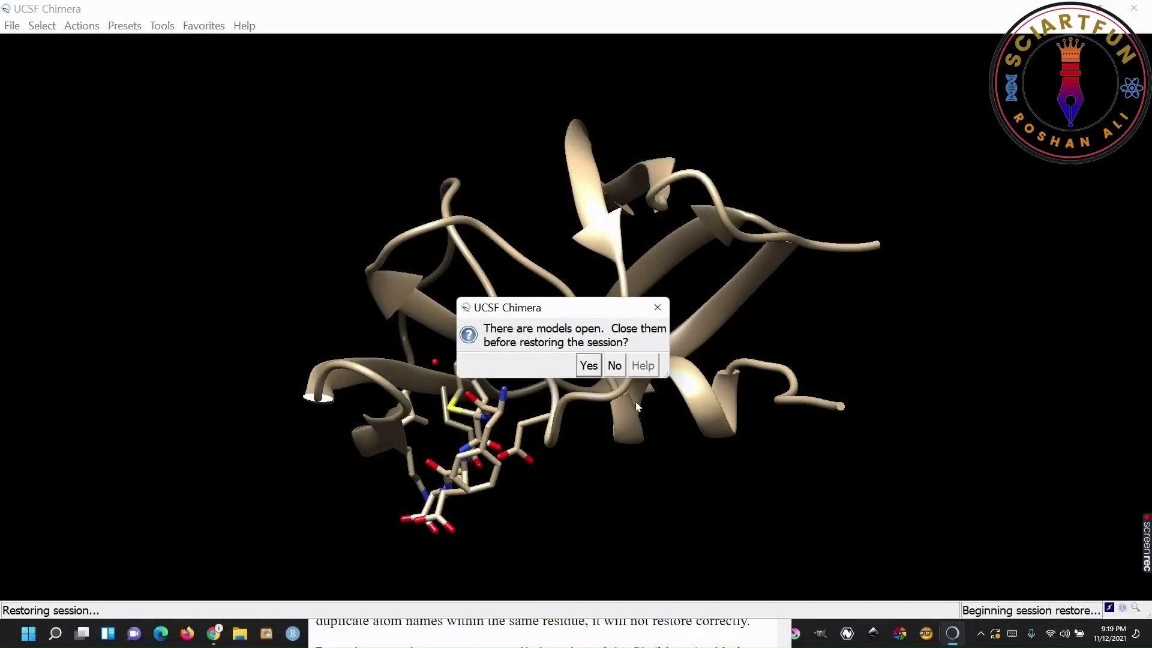
click(588, 367)
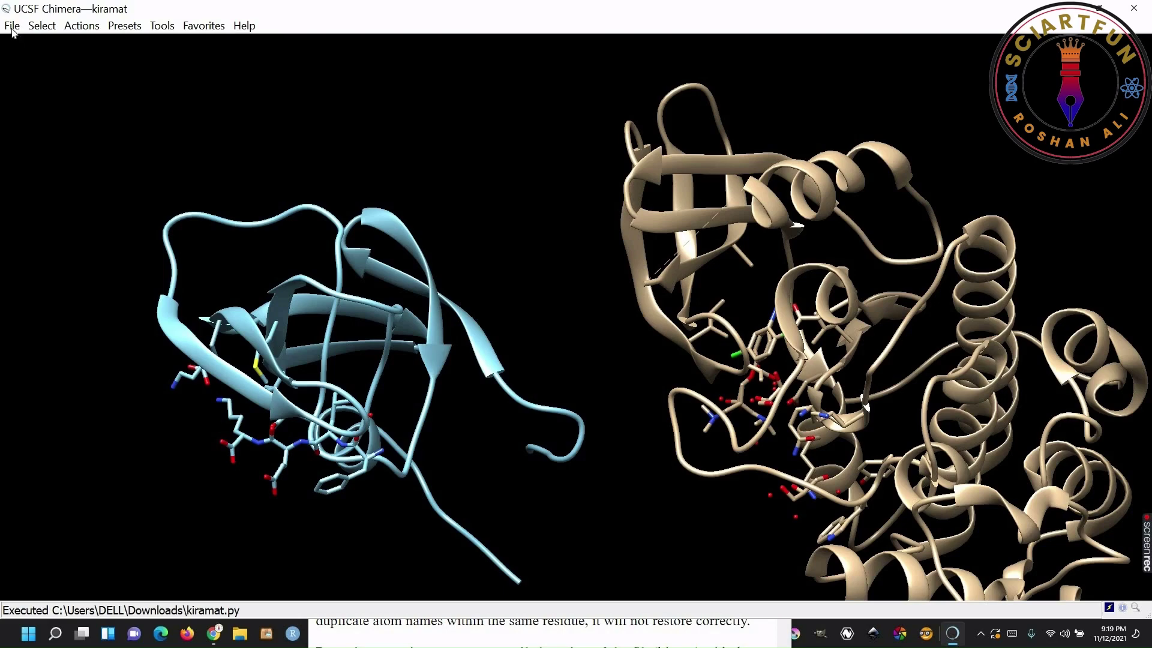
Step: Close the session, reload 1yti alone from recent files, and rotate it to expose side chains
click(12, 27)
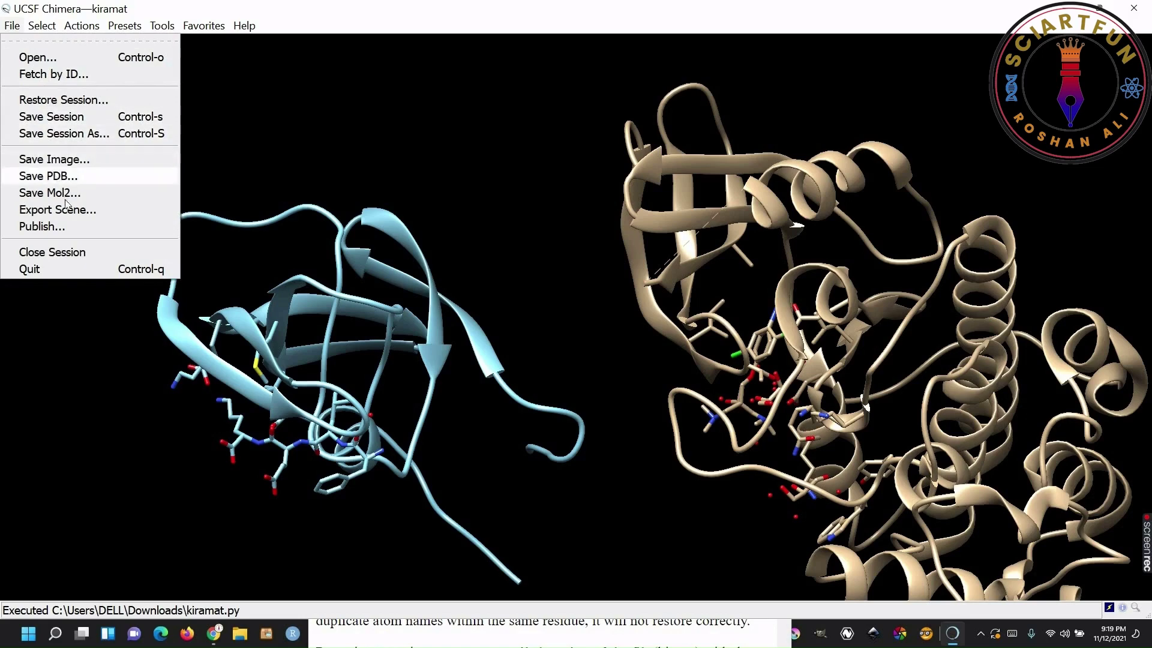
click(72, 253)
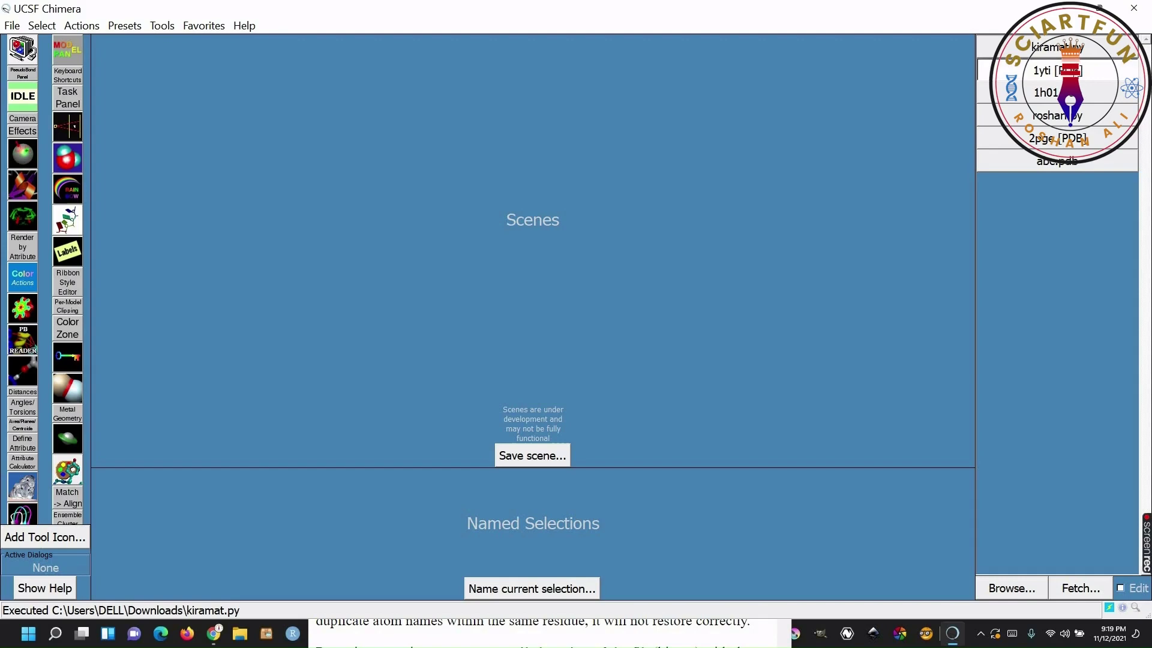
click(1056, 47)
drag(566, 354, 330, 204)
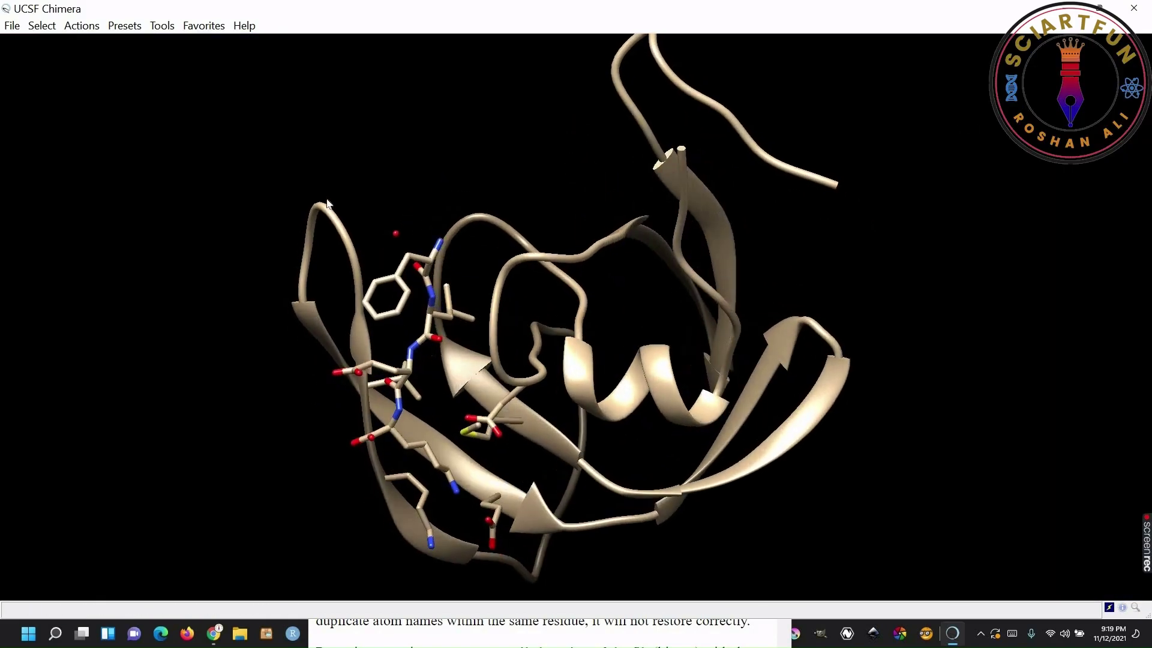
drag(526, 308, 504, 174)
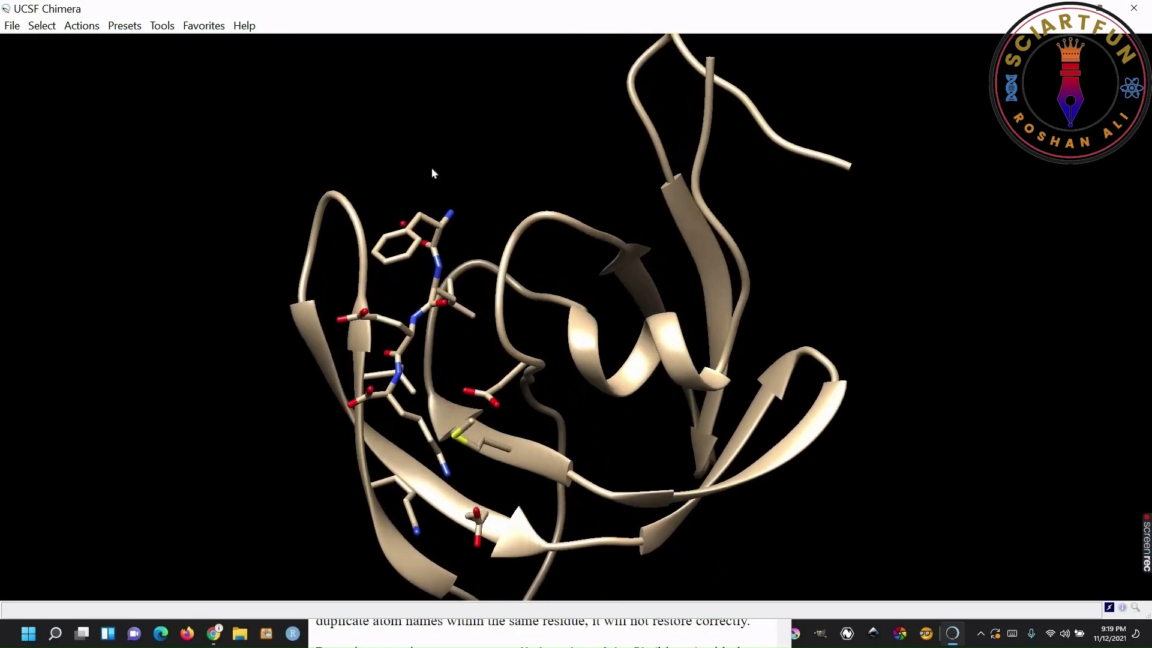
Step: Save the current view as a 1920×945 PNG named image, reviewing the EPS, JPEG and TIFF options
click(17, 31)
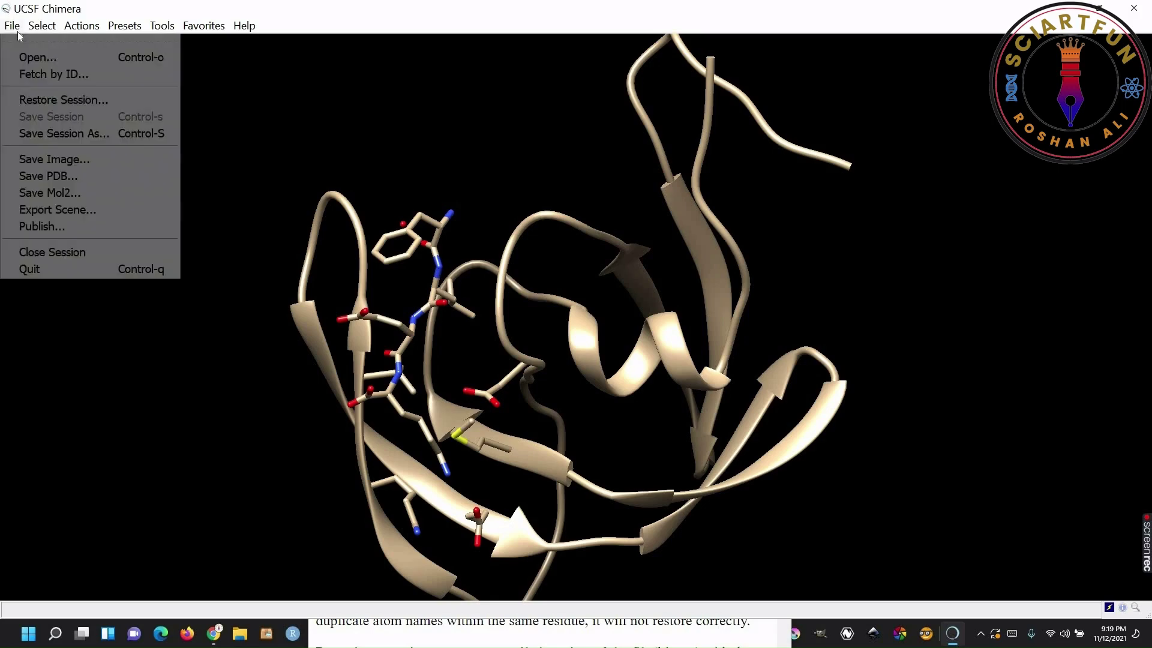
click(84, 159)
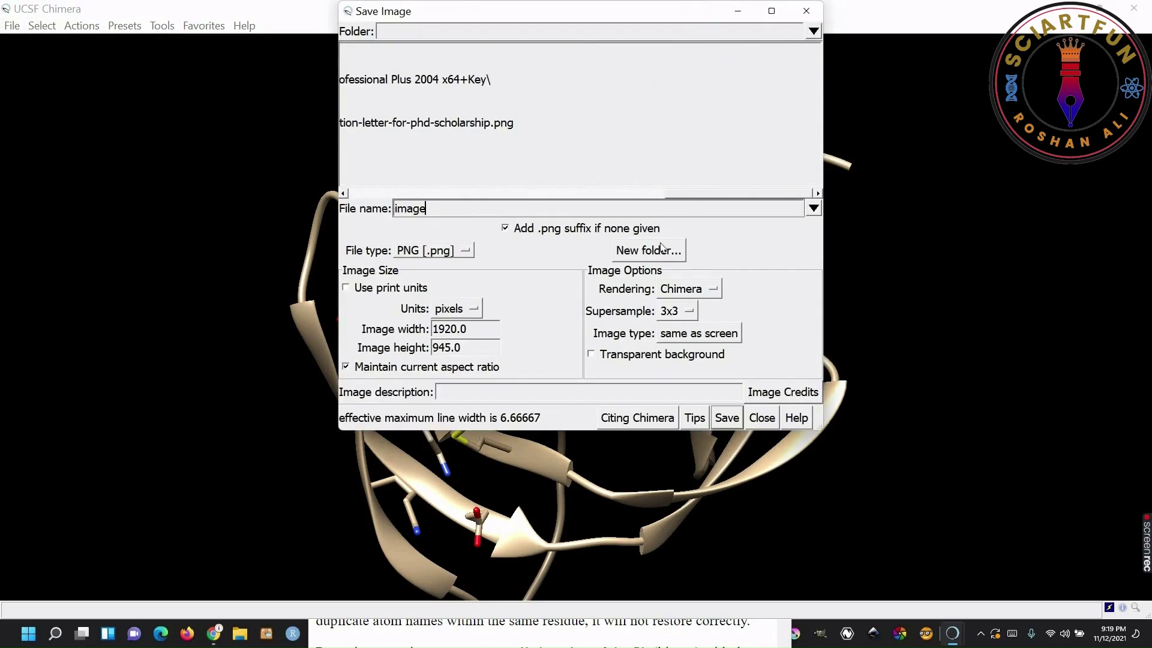
drag(667, 193, 629, 188)
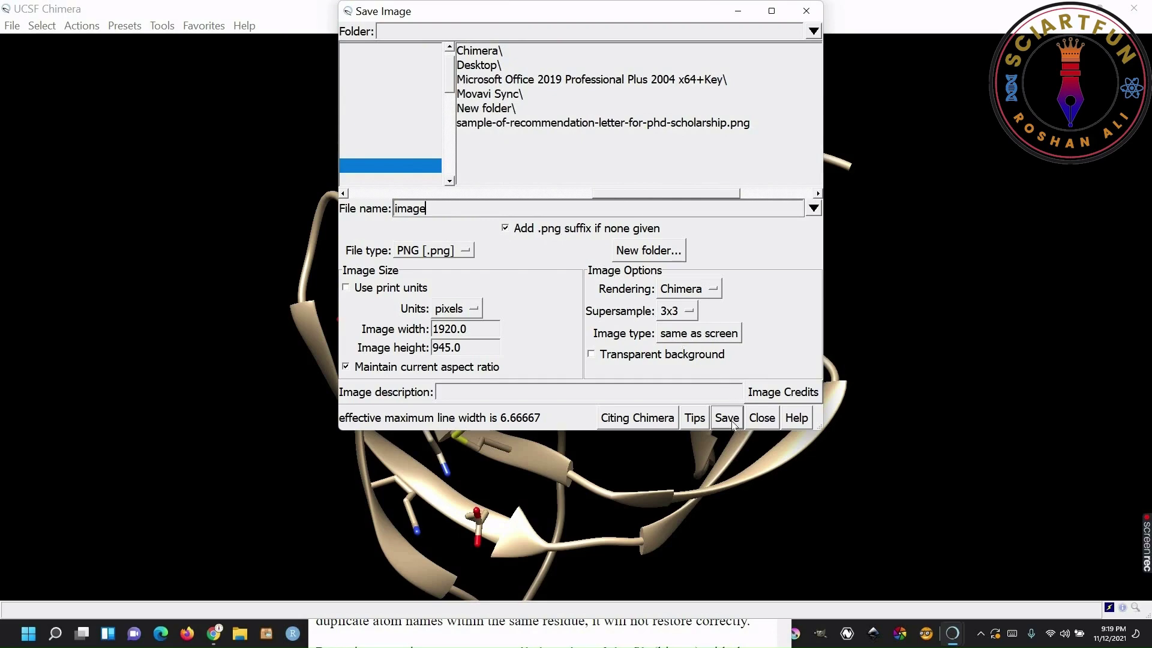
click(463, 253)
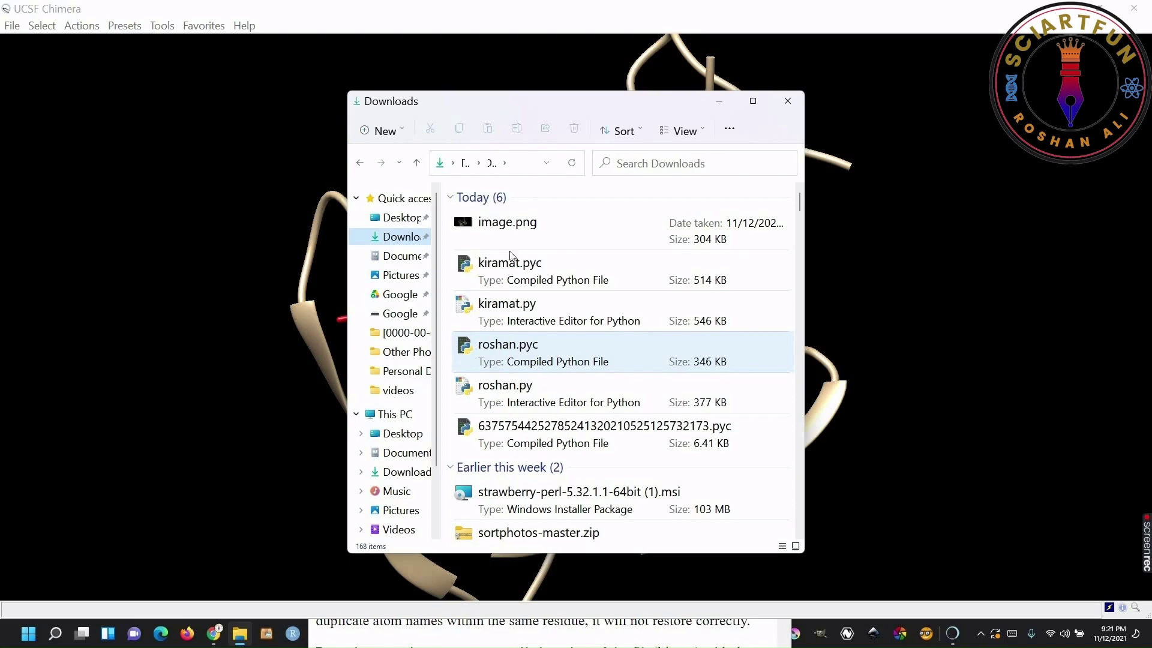
Step: Open image.png from Downloads with IrfanView 32-bit
click(506, 230)
click(527, 233)
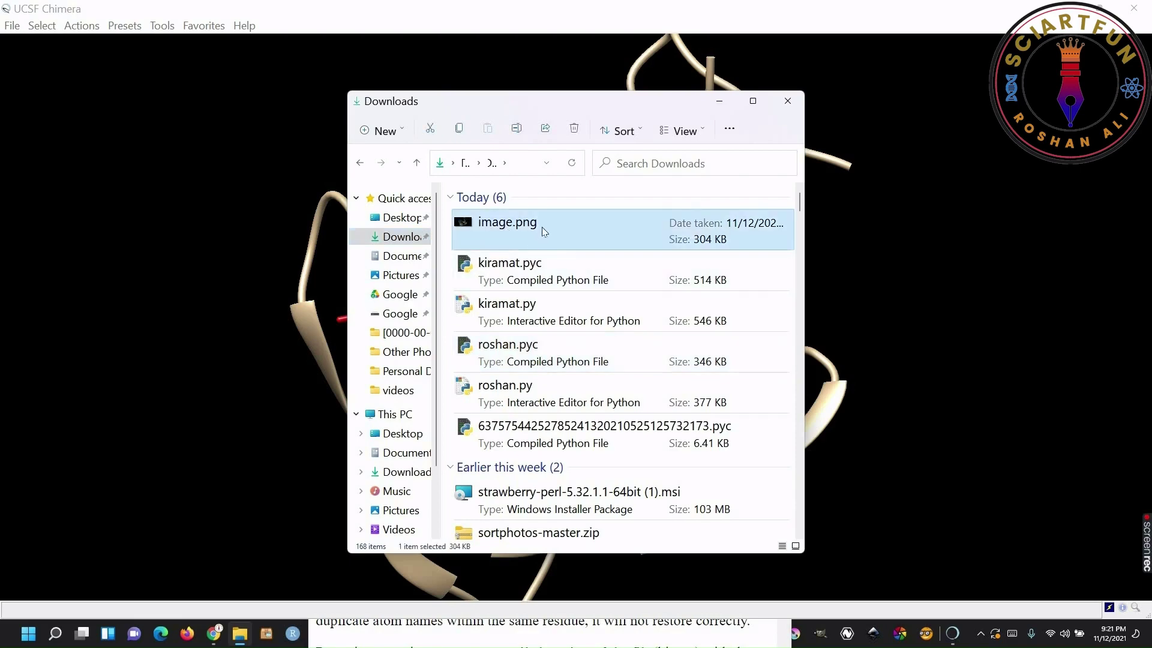
double_click(542, 231)
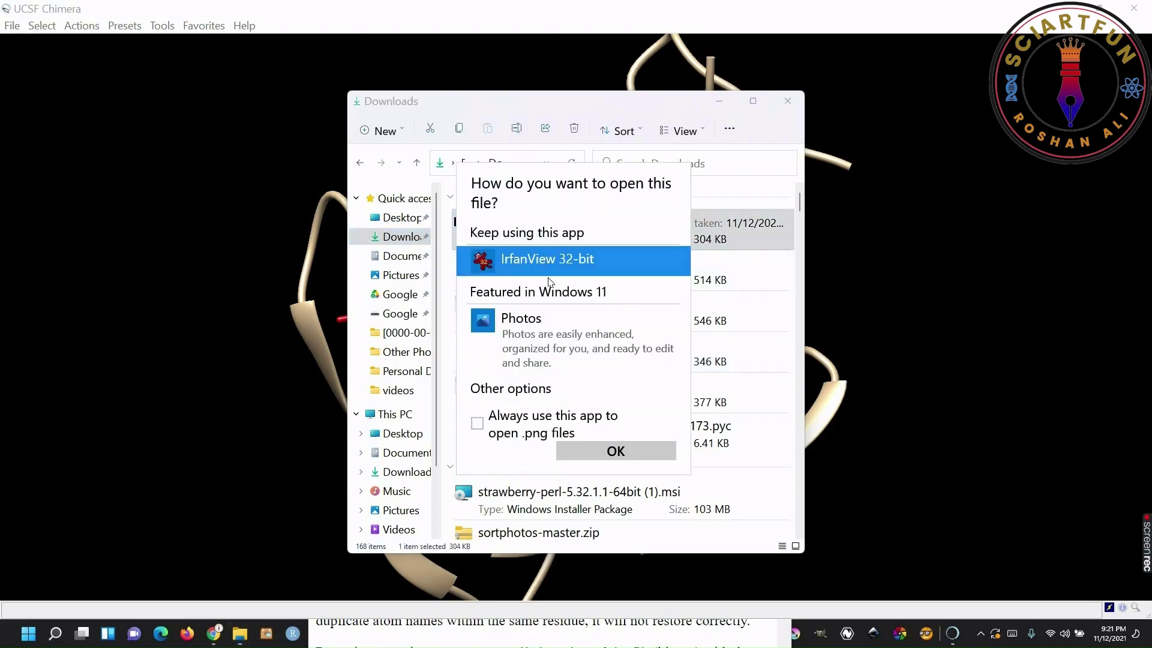
click(618, 454)
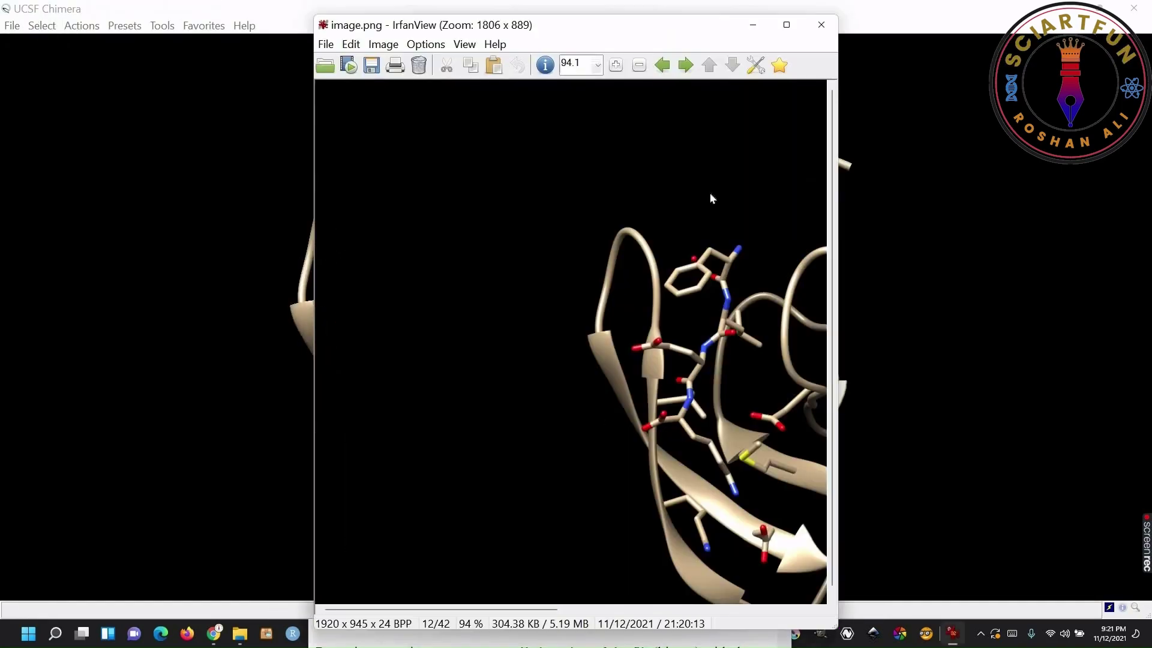
Step: Maximize IrfanView, zoom twice into the centre of the protein snapshot, then close the viewer
click(786, 31)
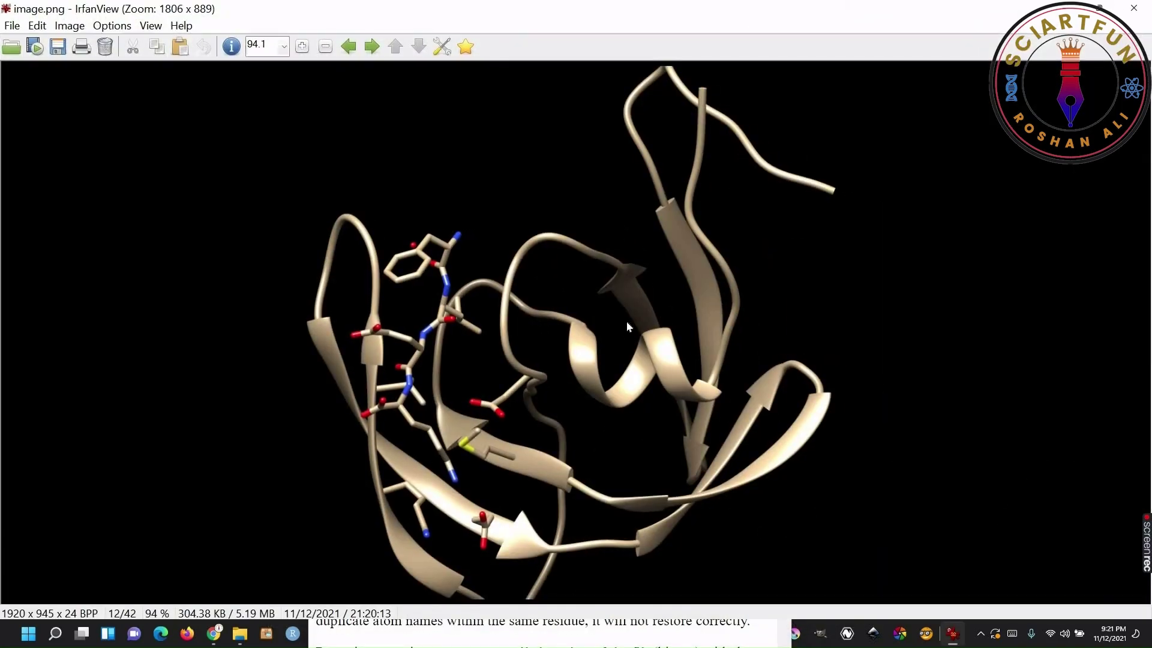
drag(630, 314, 536, 326)
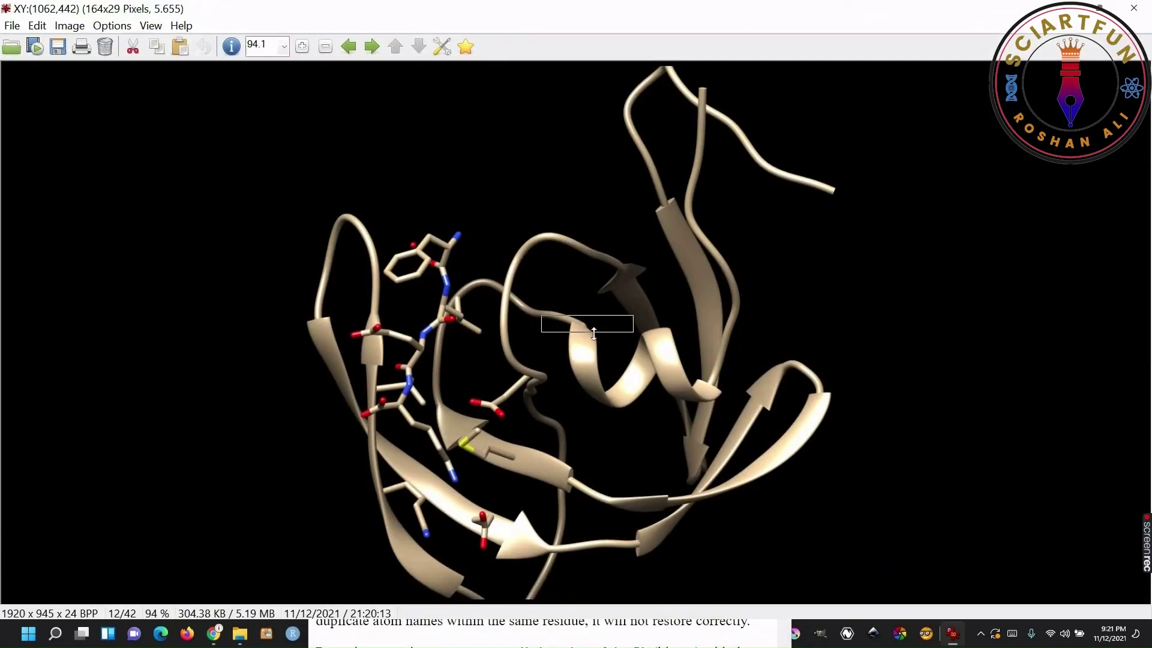
click(289, 184)
drag(650, 478, 856, 514)
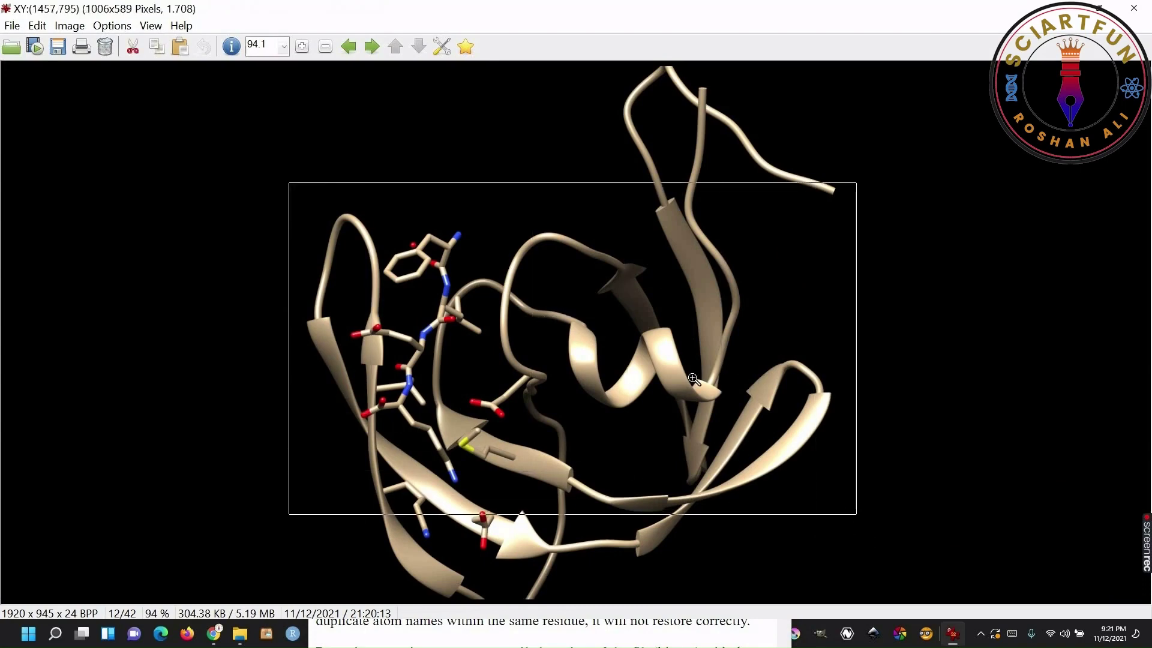
click(695, 373)
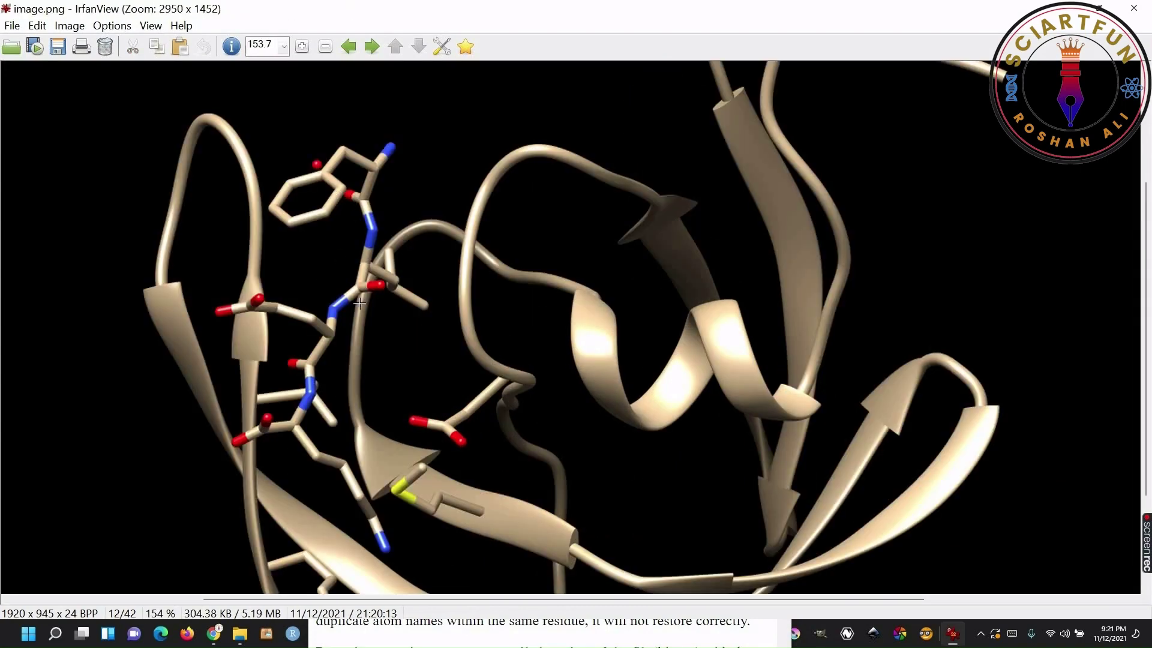
drag(332, 191, 670, 399)
click(524, 320)
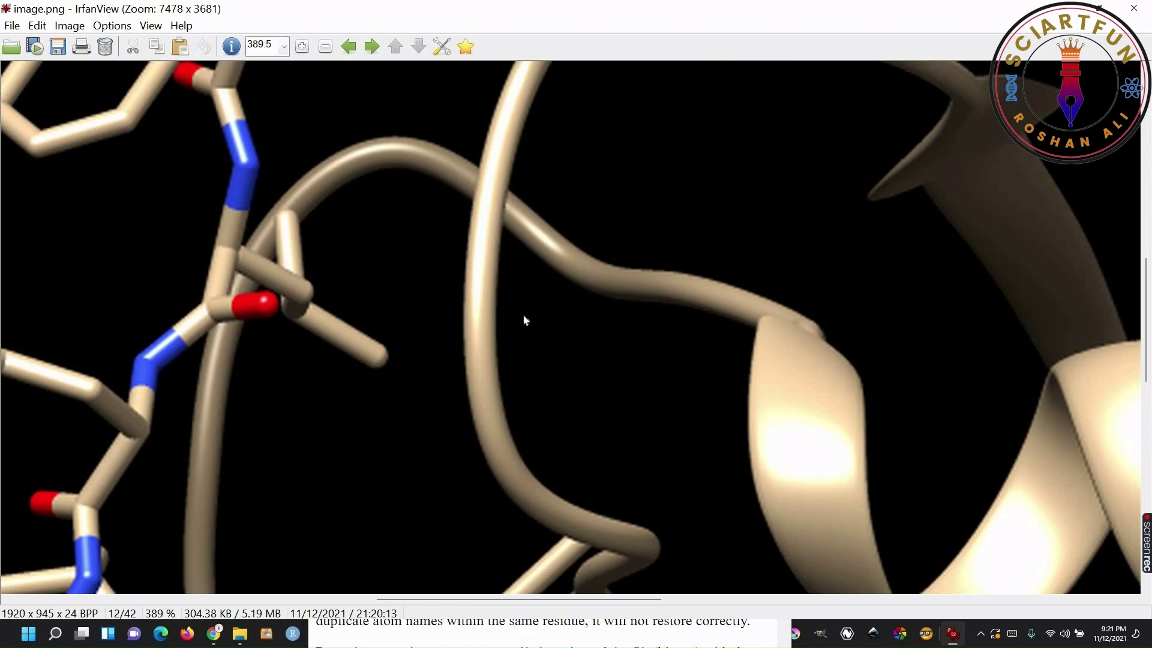
click(1134, 9)
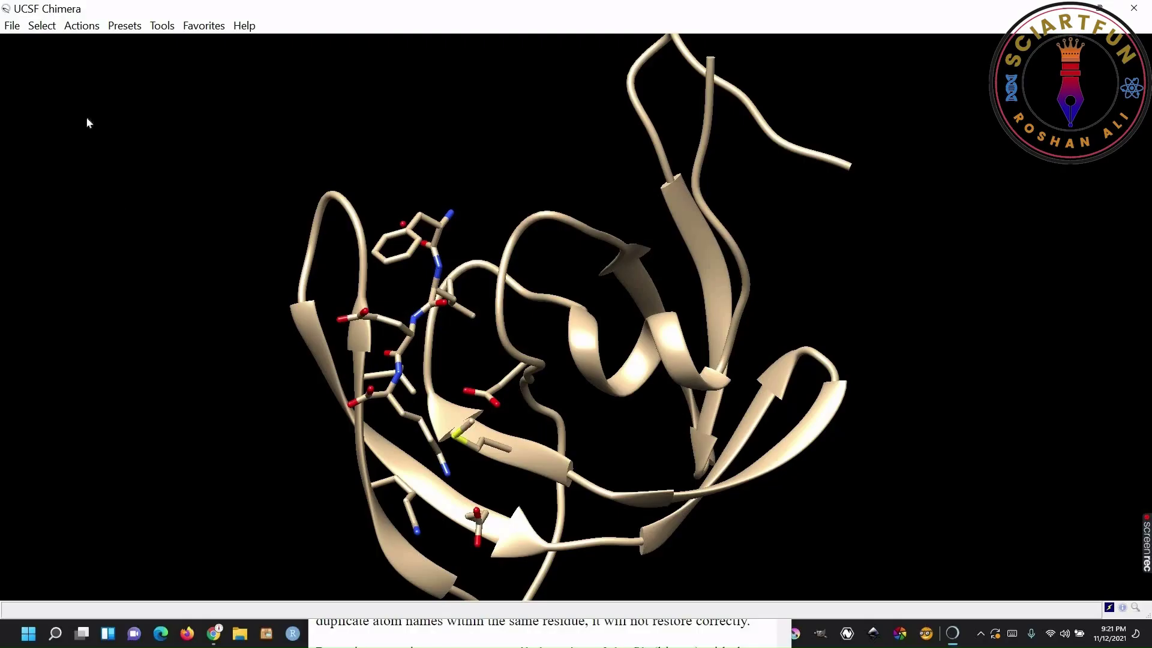
Step: Write 1yti to Downloads as mypdb.pdb with Save PDB, then close the Chimera session
click(12, 25)
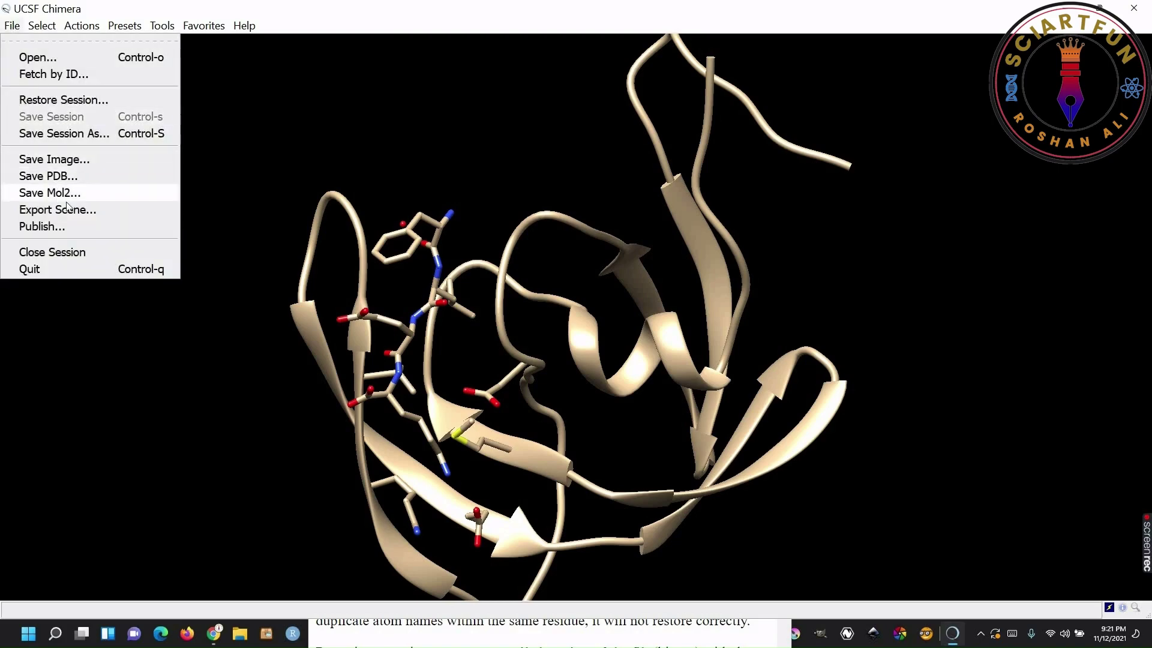
click(89, 179)
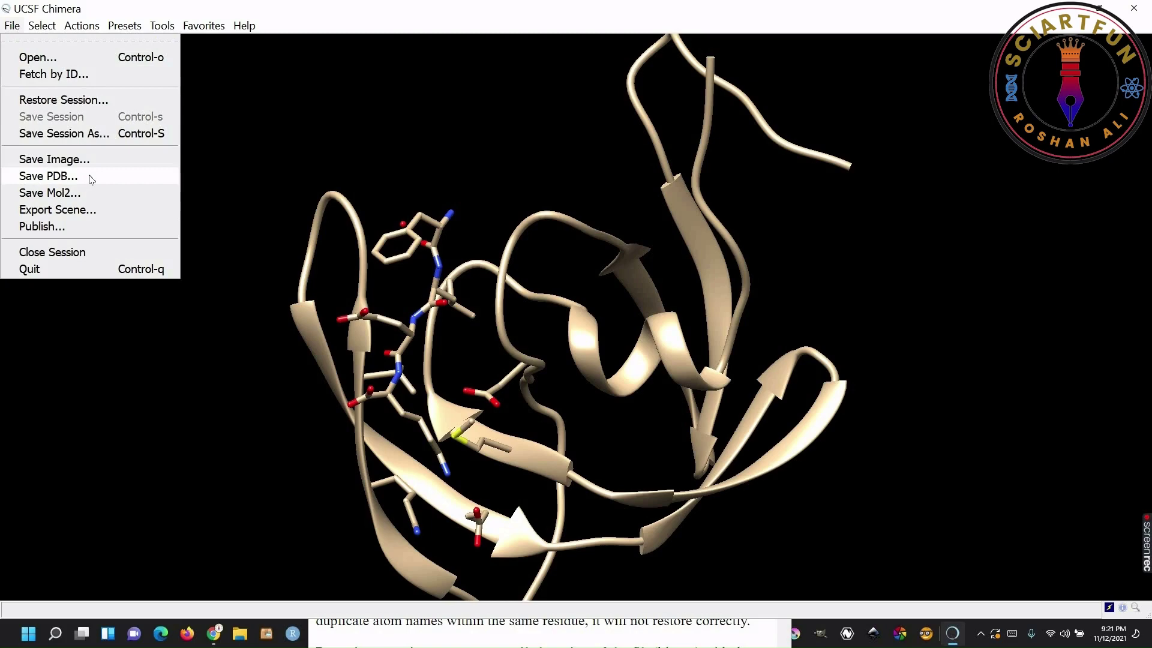
drag(555, 302, 368, 91)
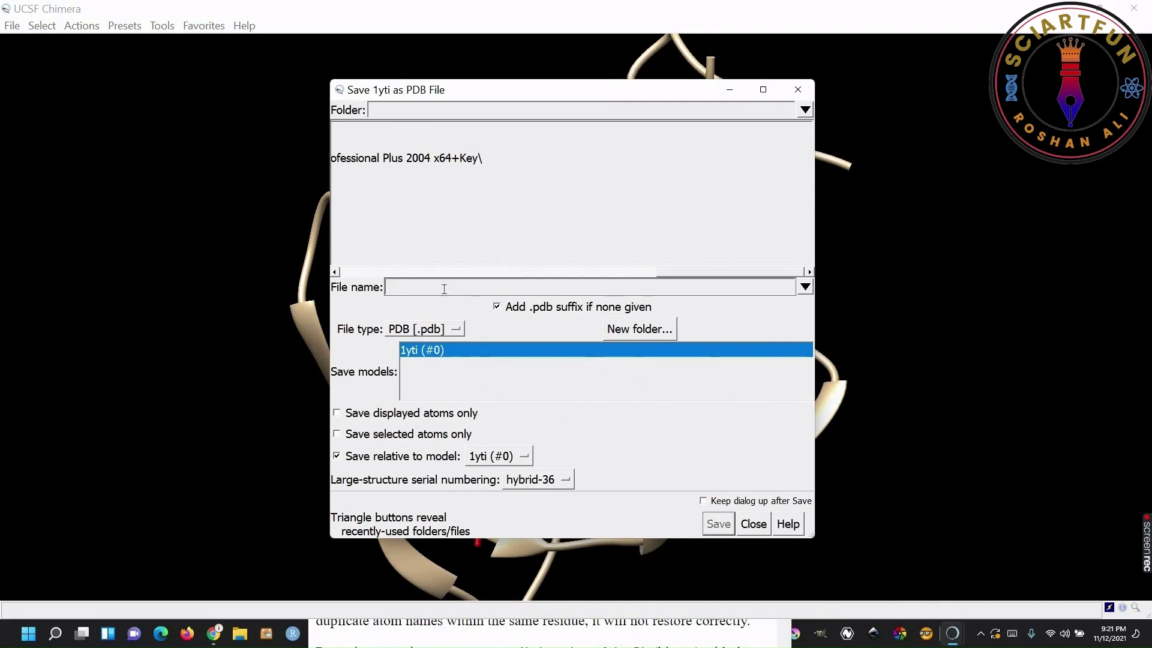
text(mypdb)
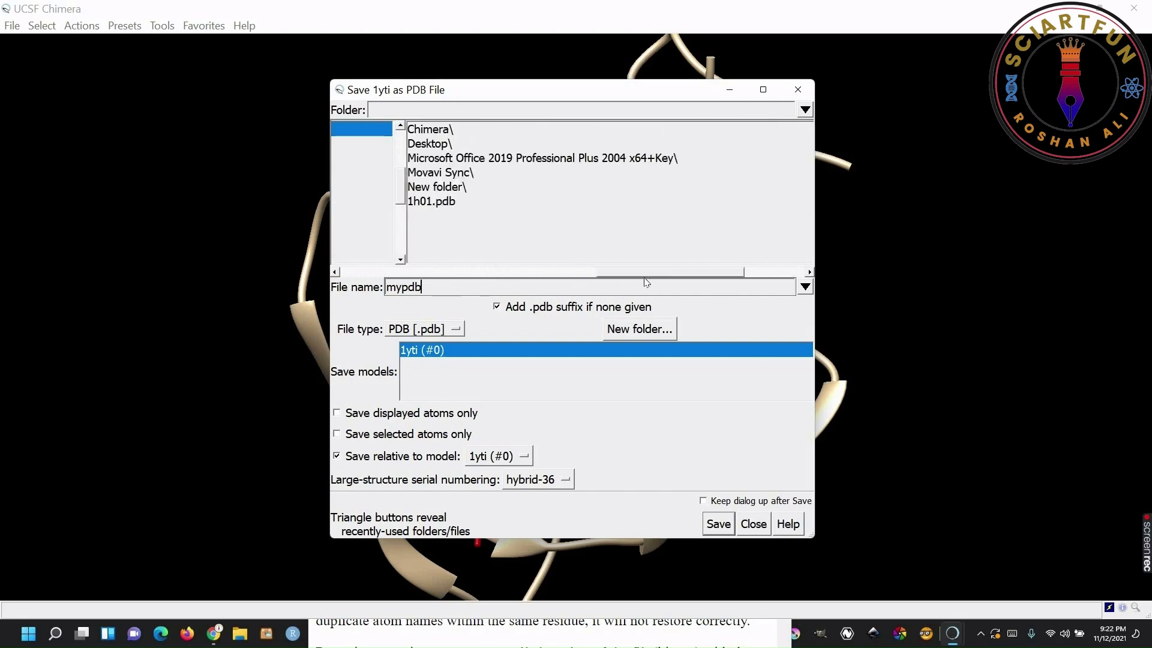
click(726, 527)
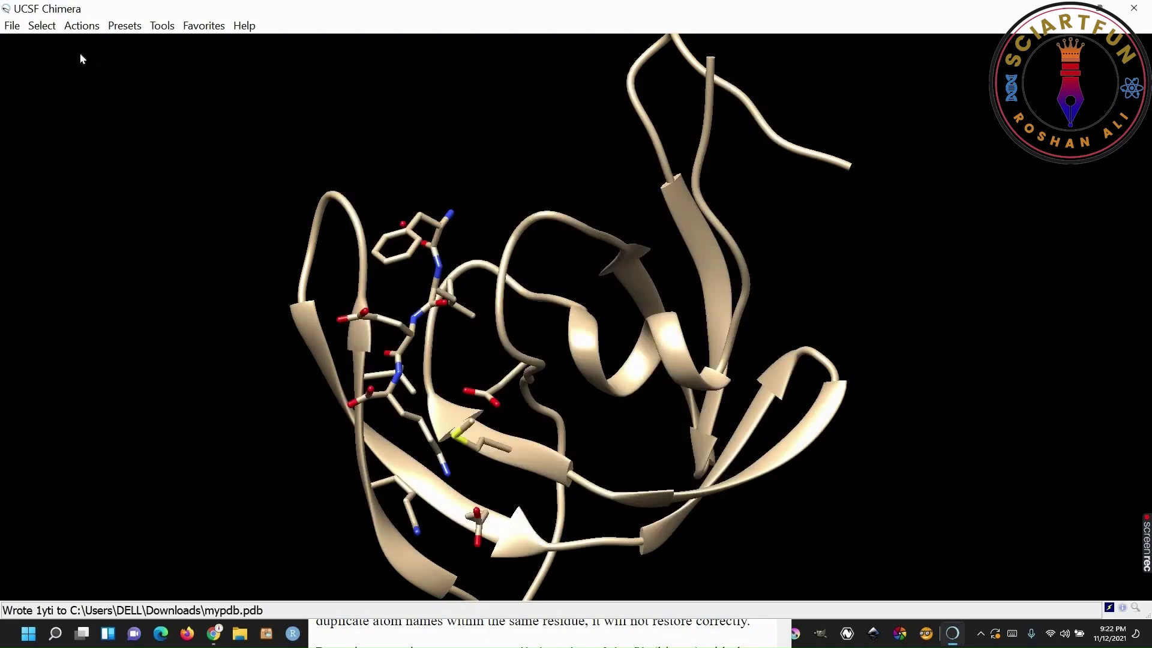
click(16, 27)
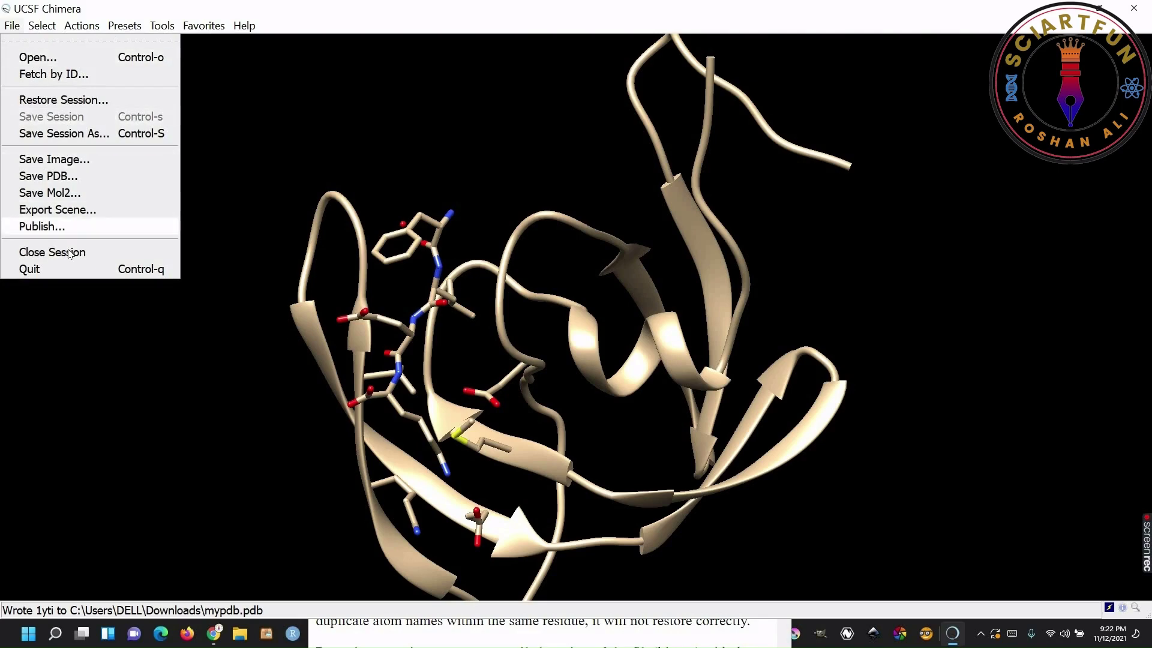
click(69, 253)
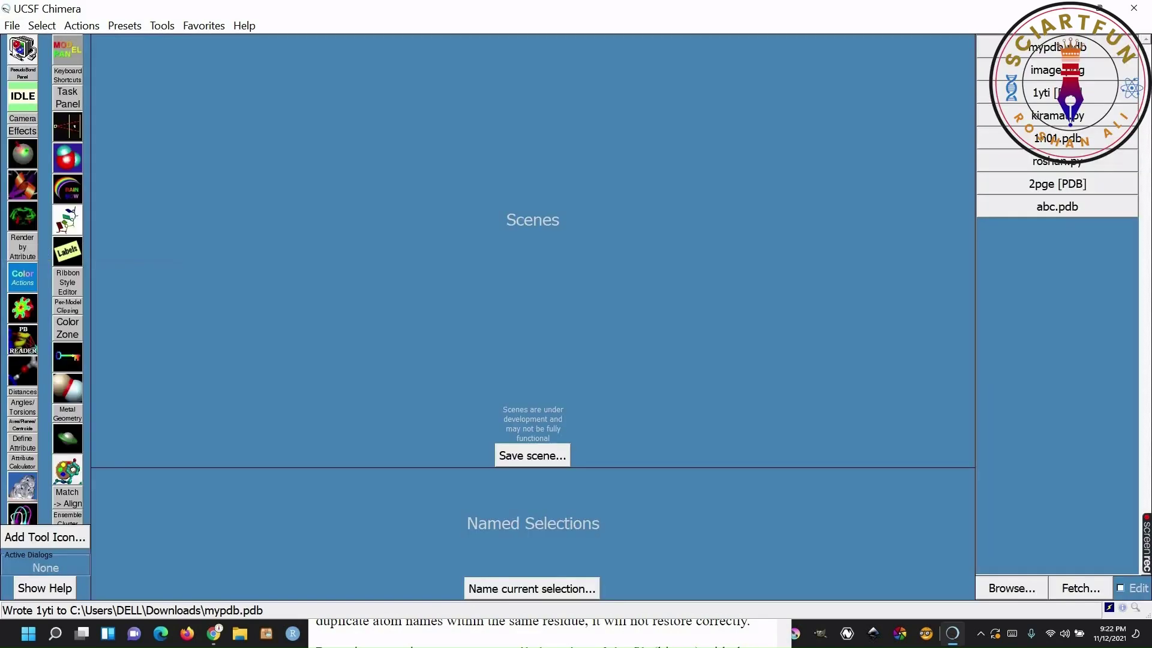
Step: Open mypdb.pdb from Downloads, loading one model with 798 atoms and 122 residues
click(35, 56)
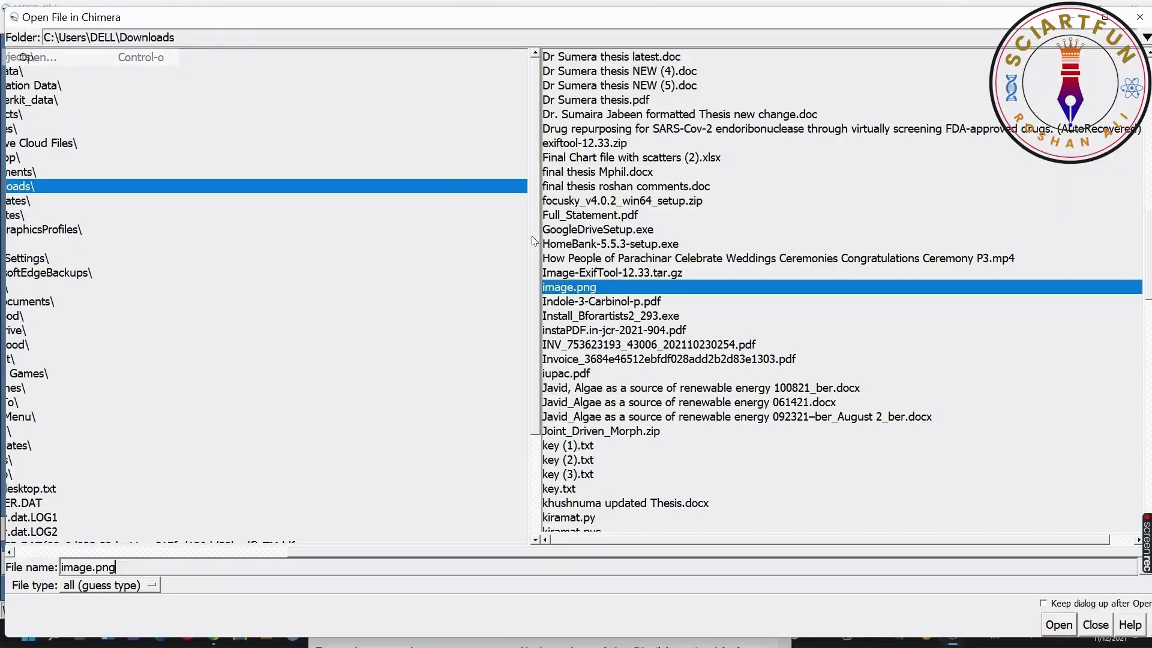
click(633, 331)
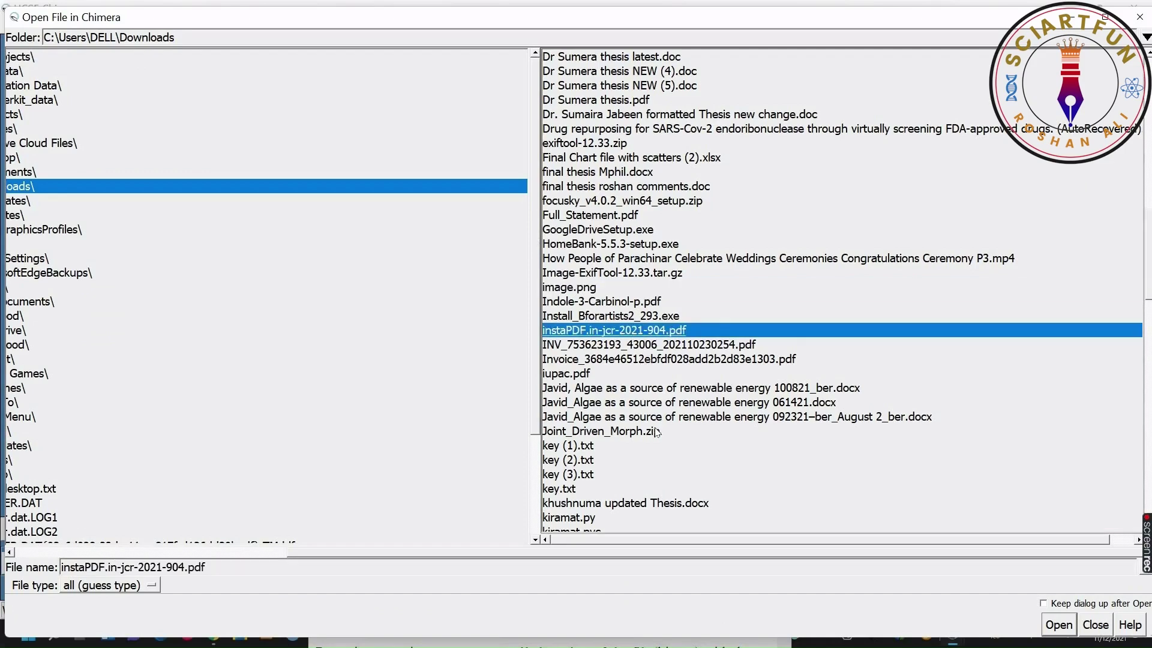
scroll(657, 433, down, 5)
scroll(657, 432, down, 4)
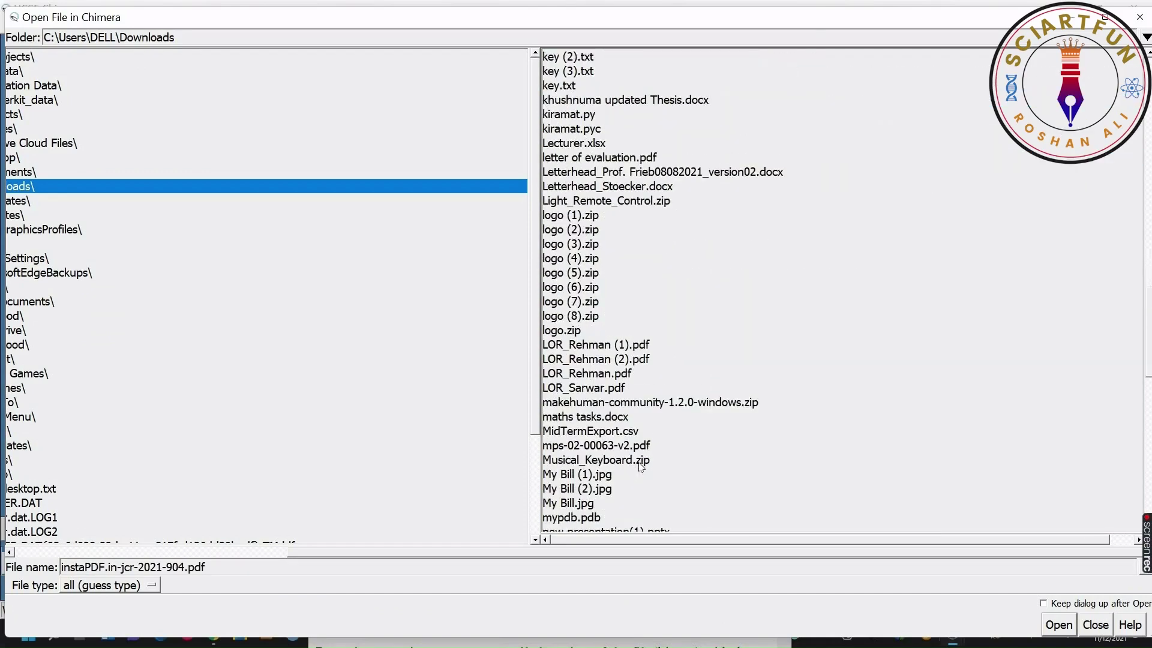
scroll(638, 473, down, 1)
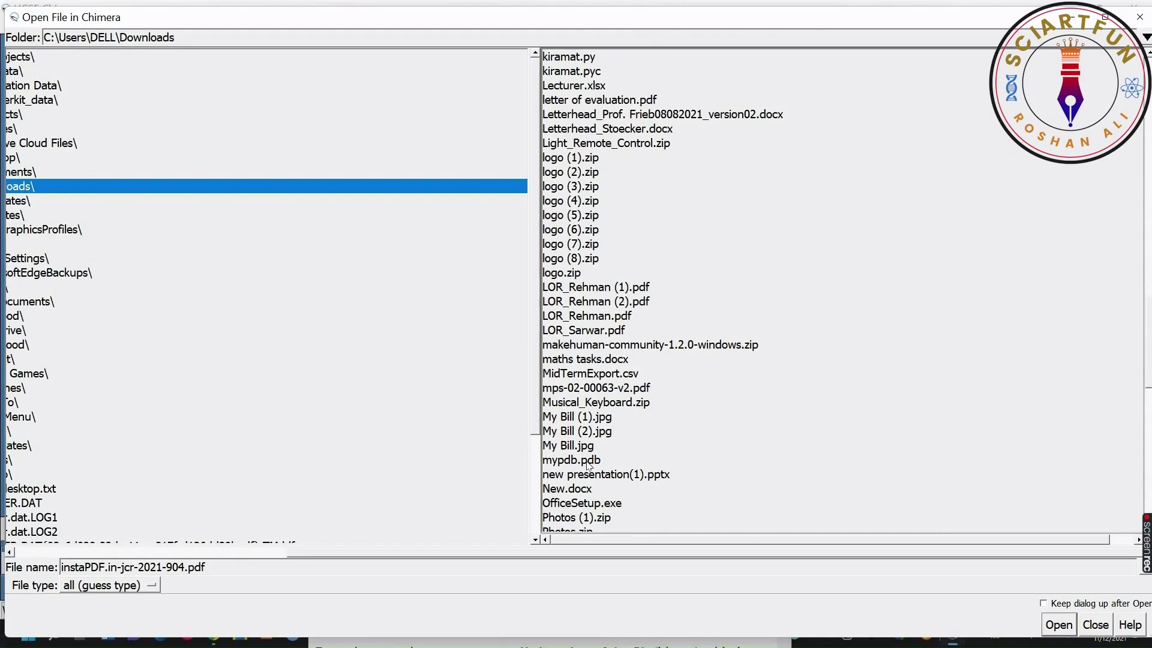
click(597, 460)
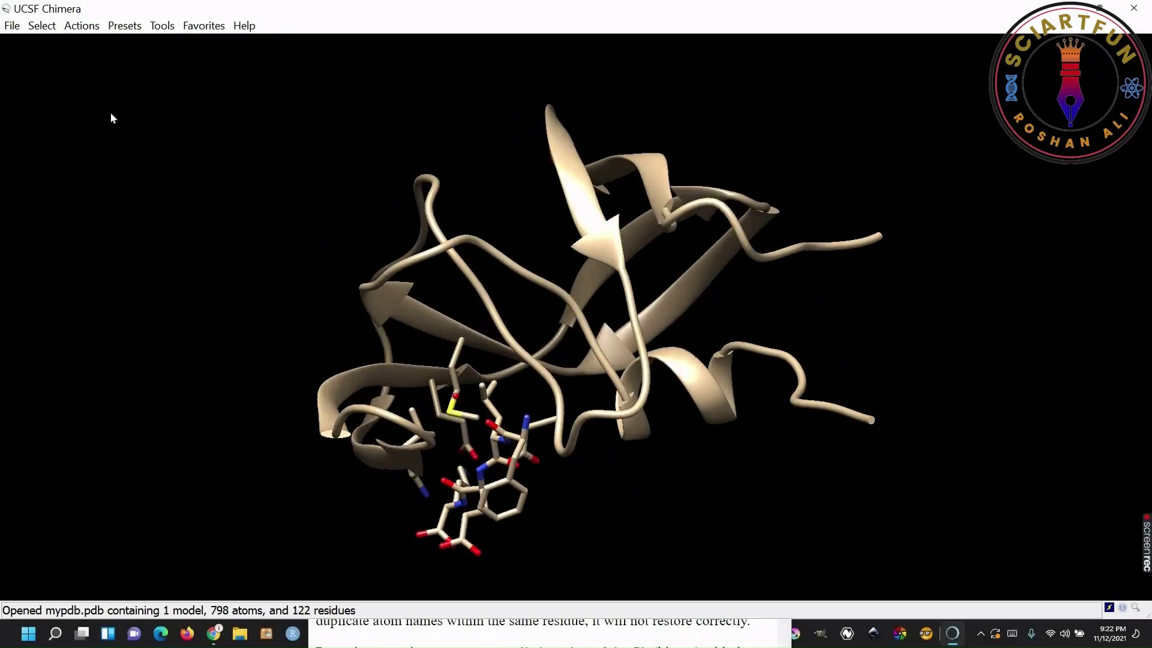
Step: Save the loaded mypdb structure in Mol2 format as mymol.mol2 in Downloads
click(12, 27)
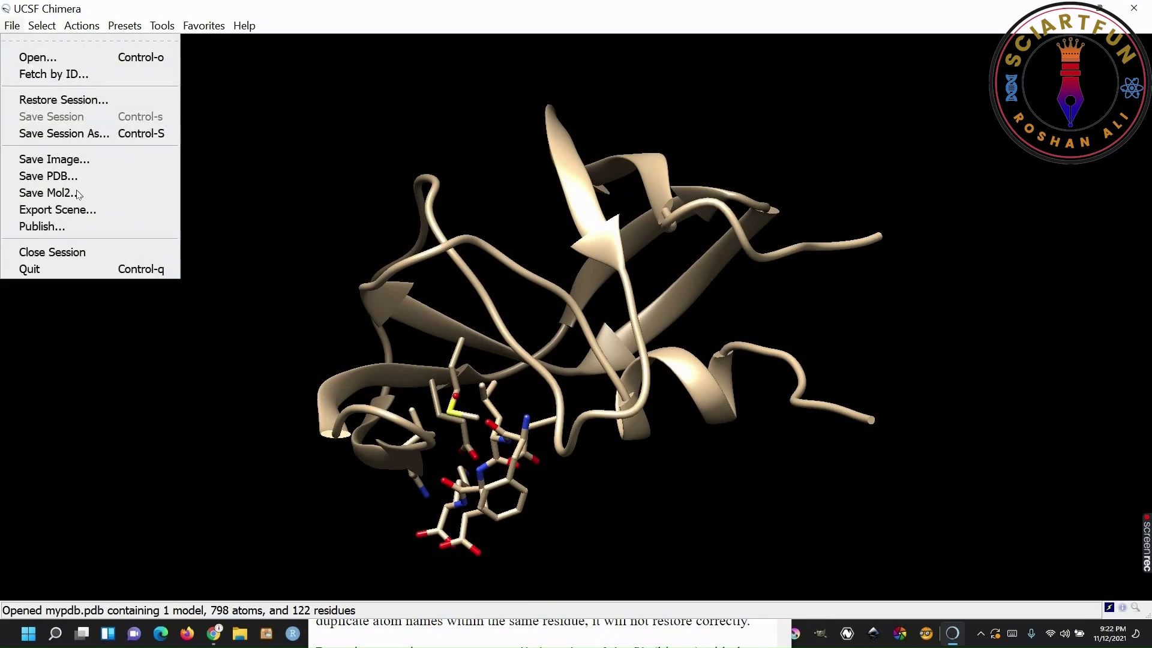
click(54, 193)
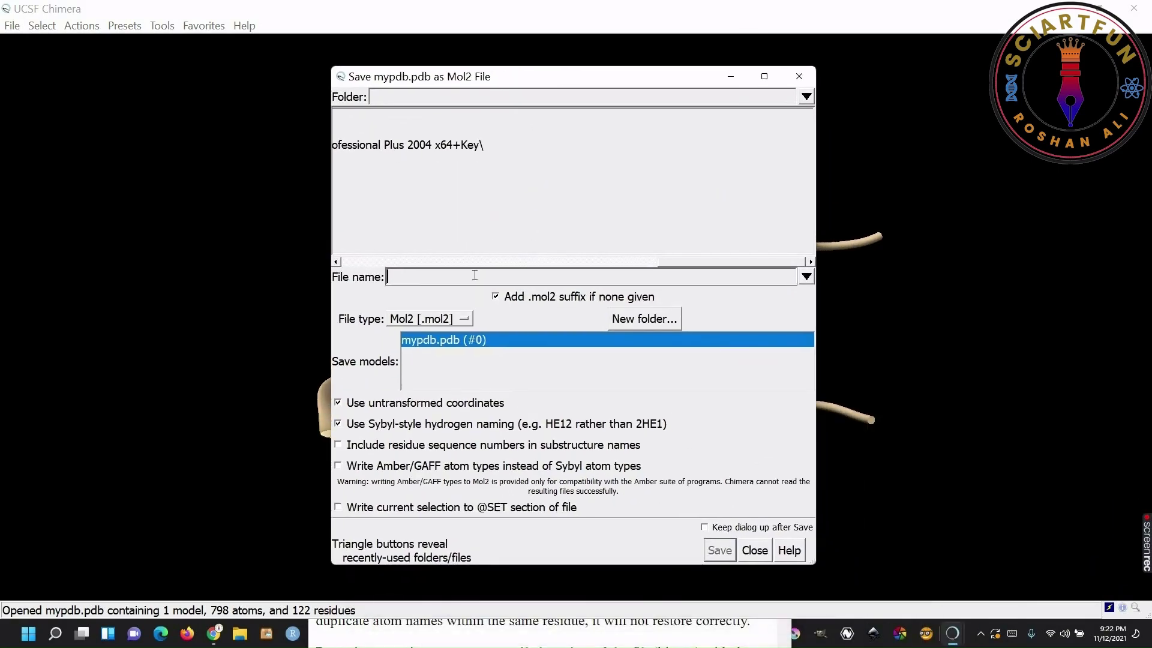
text(mymol)
click(462, 321)
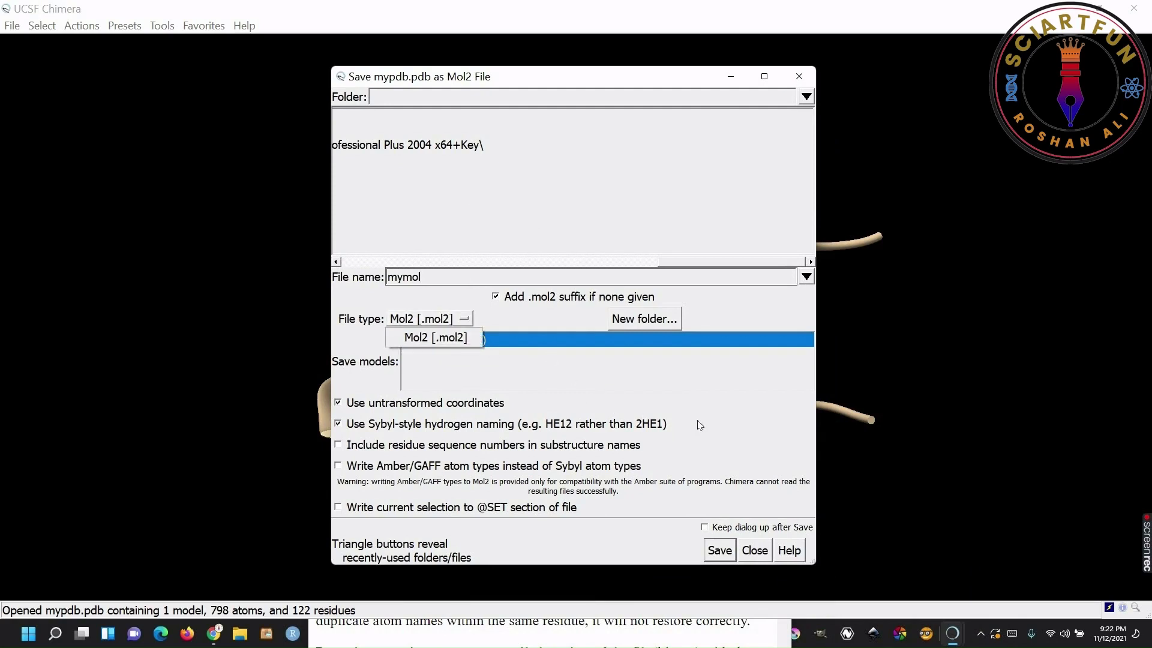
click(719, 550)
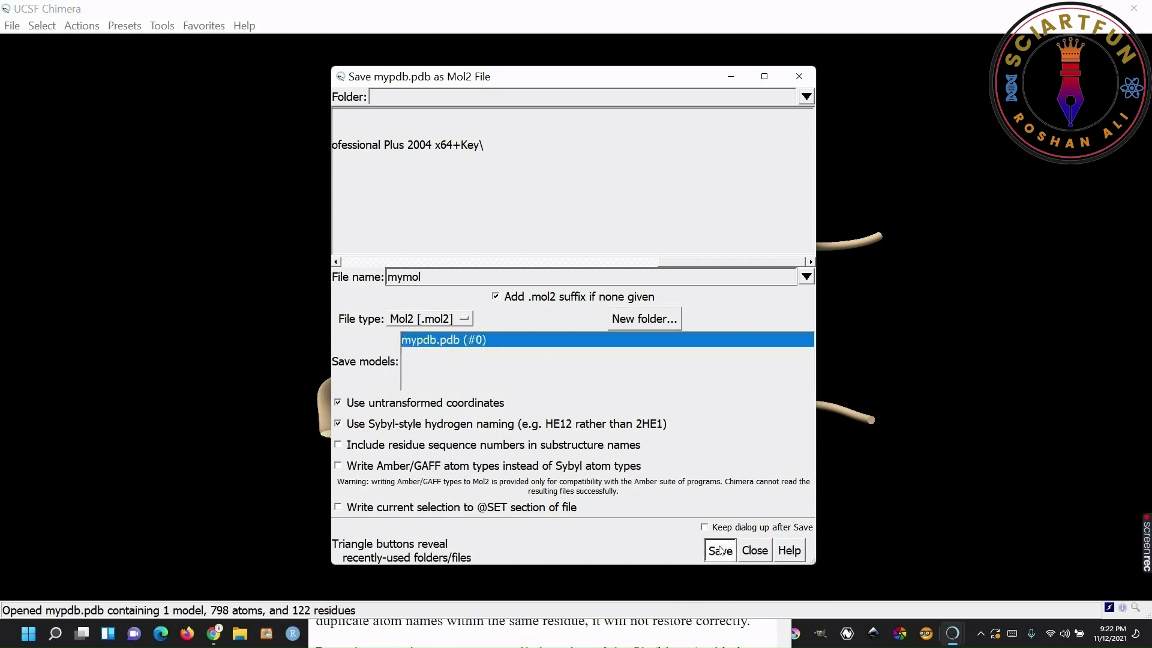
Step: Open mymol.mol2 from Downloads, loading one model of 798 atoms and 122 residues
click(13, 26)
click(54, 57)
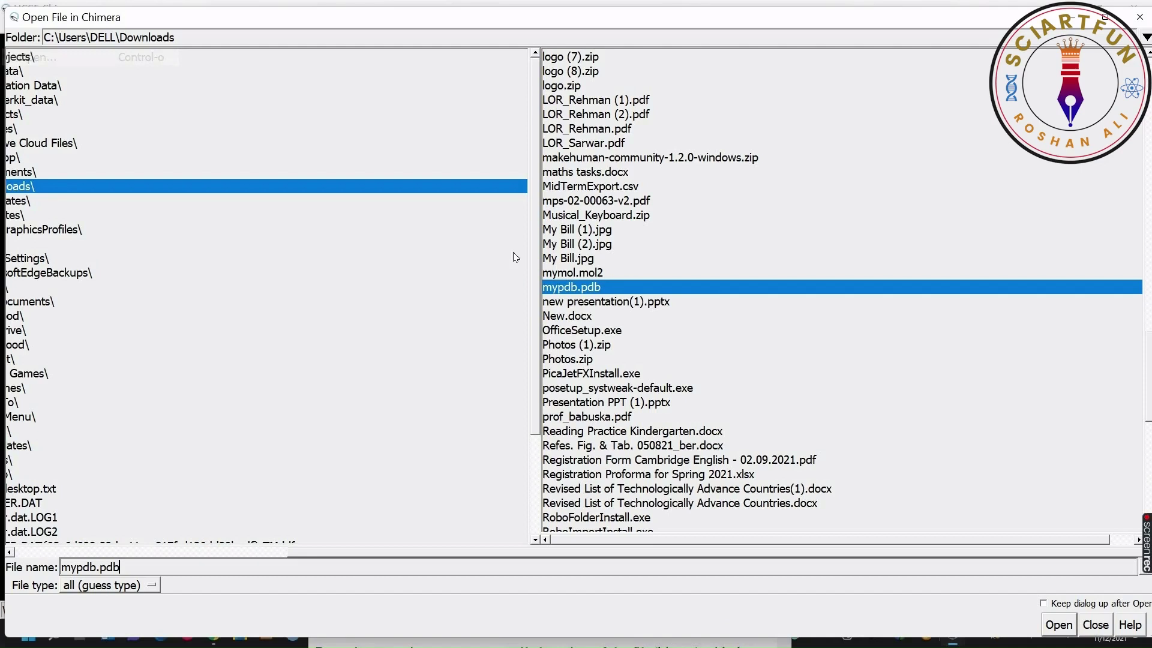
click(597, 273)
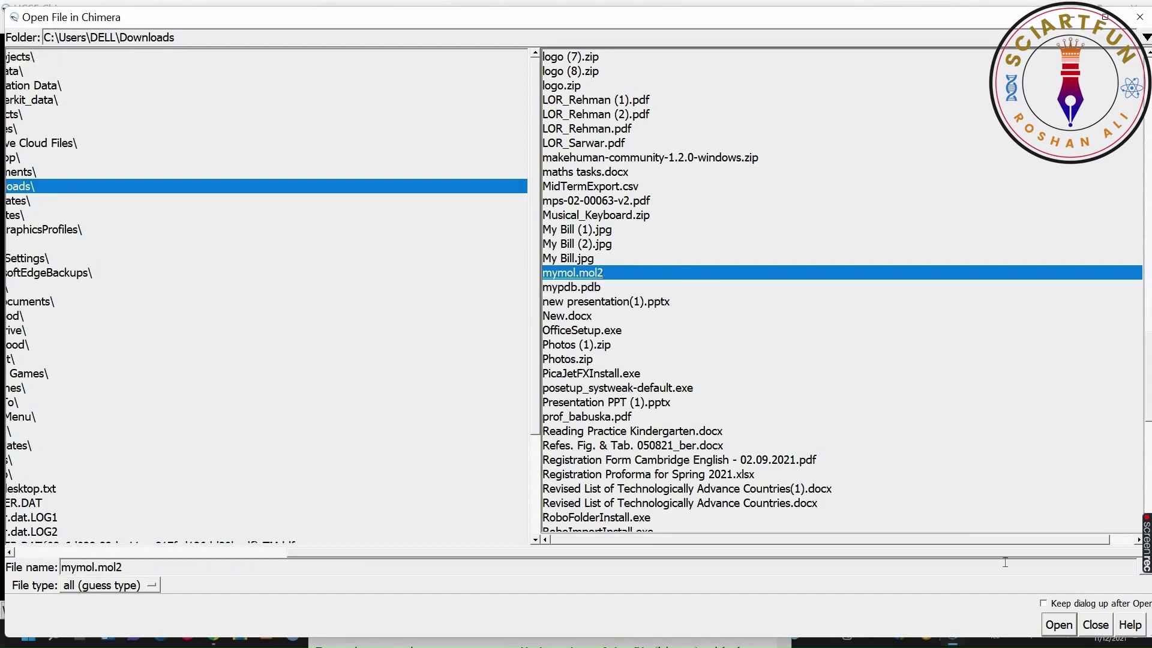
click(1056, 624)
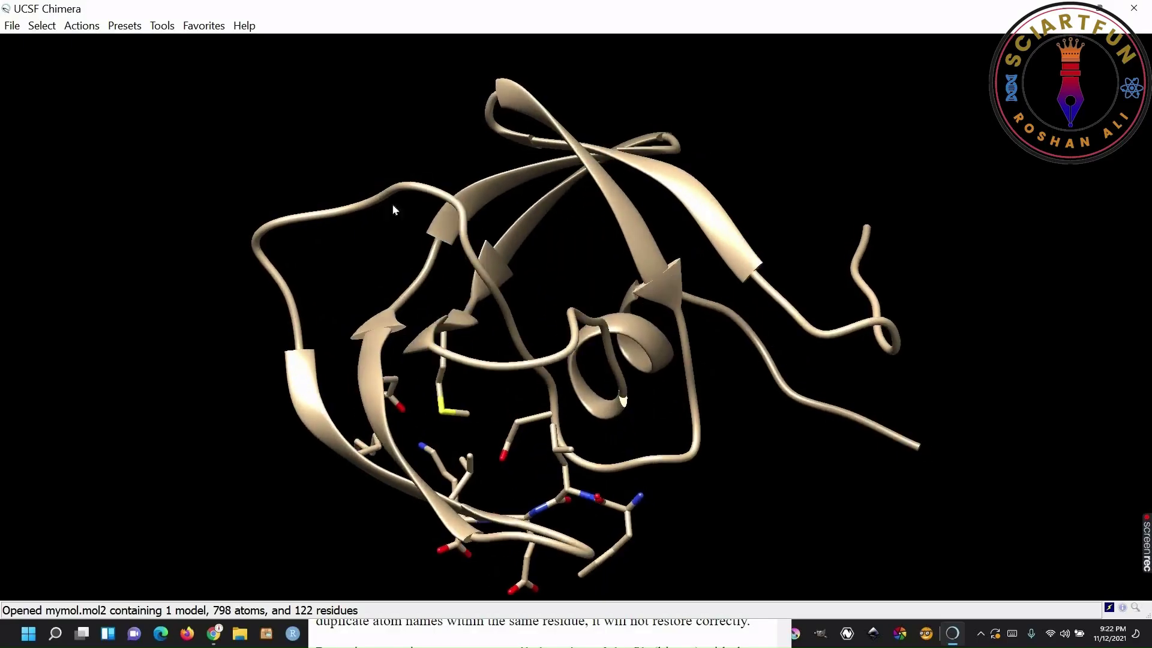
click(12, 26)
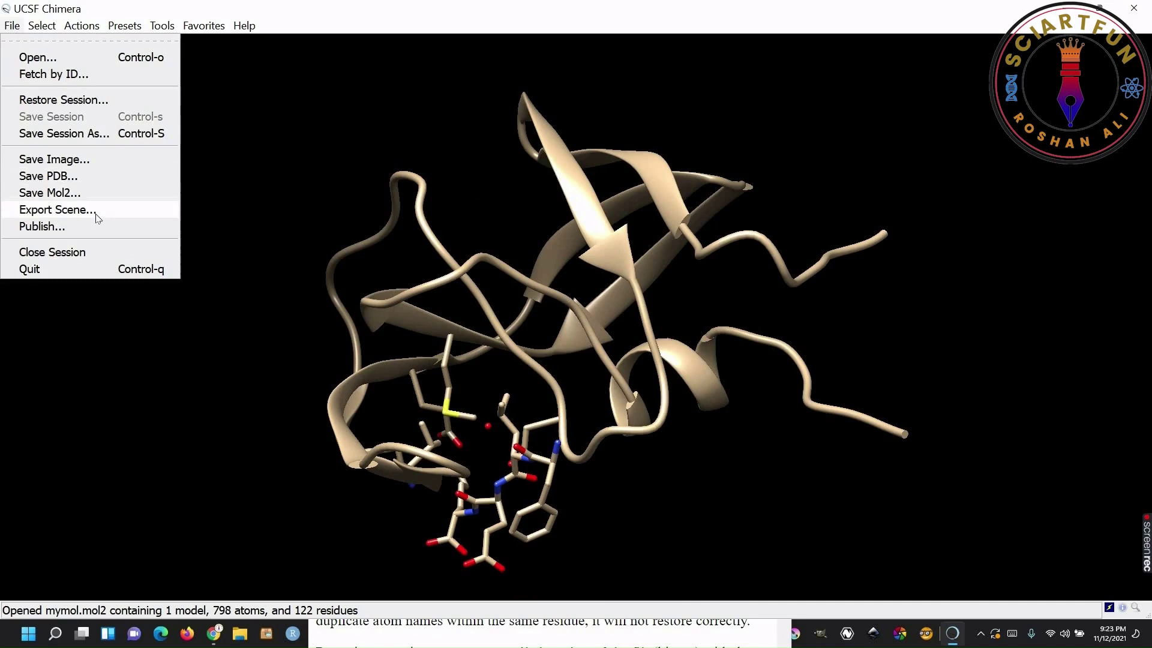
Step: Export the current protein scene in X3D format as myscene.x3d
click(159, 213)
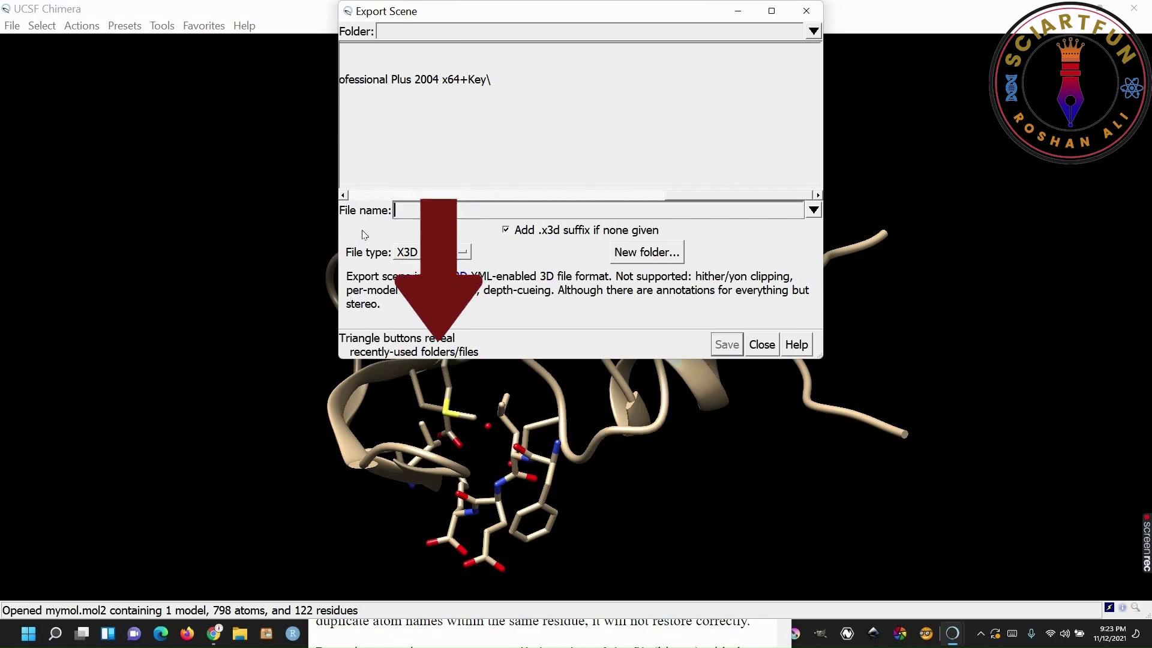
text(my)
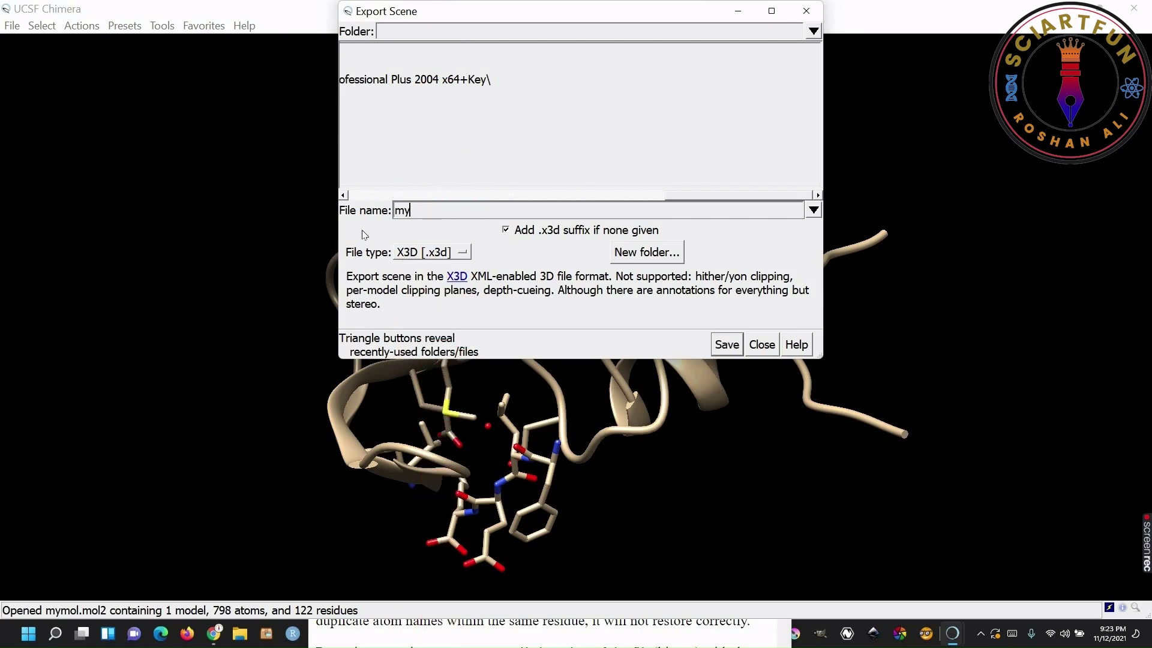
text(scene)
click(727, 345)
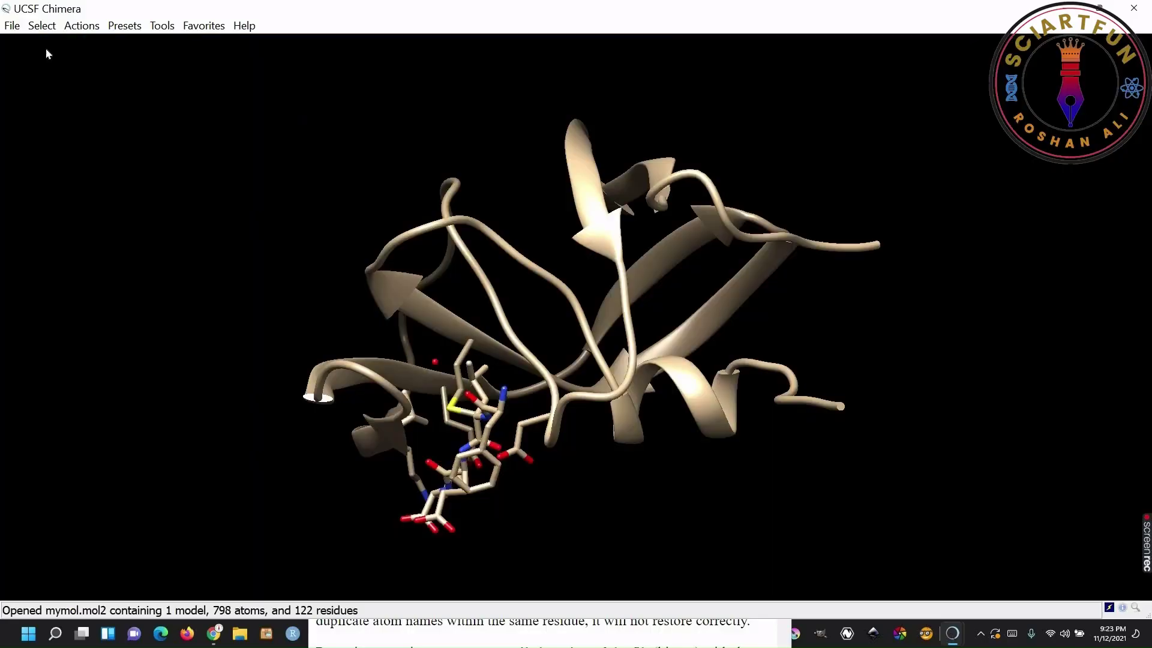
Step: Start publishing the scene to Sketchfab, then close the Publish Scene window and dismiss the myscene.x3d error
click(14, 26)
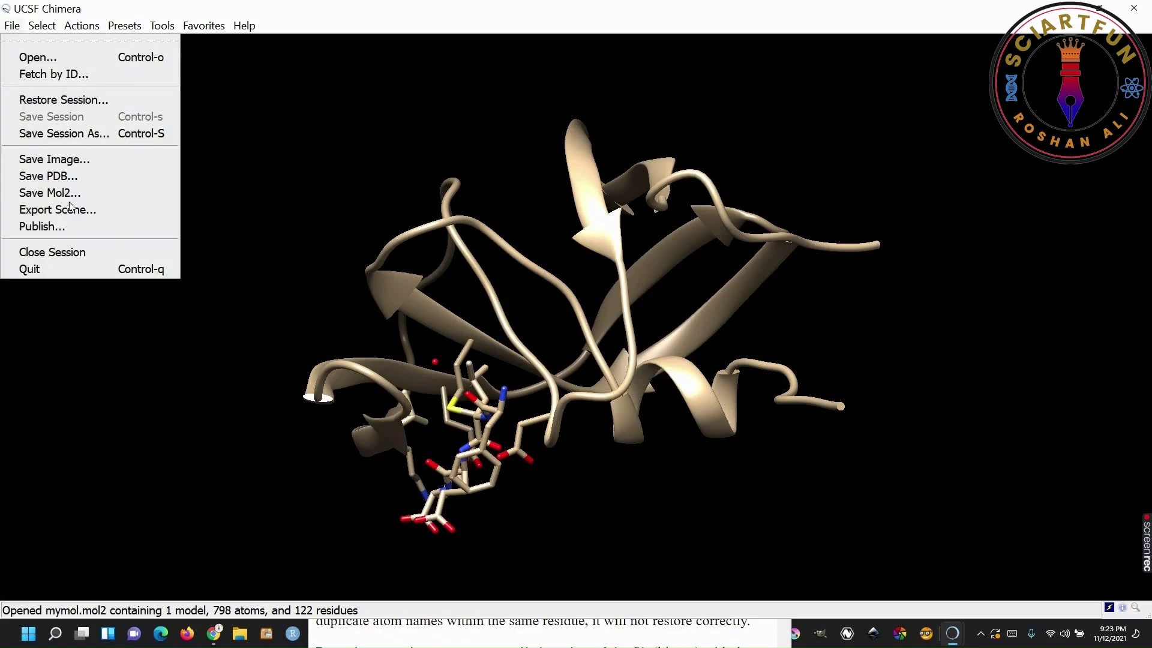
click(82, 232)
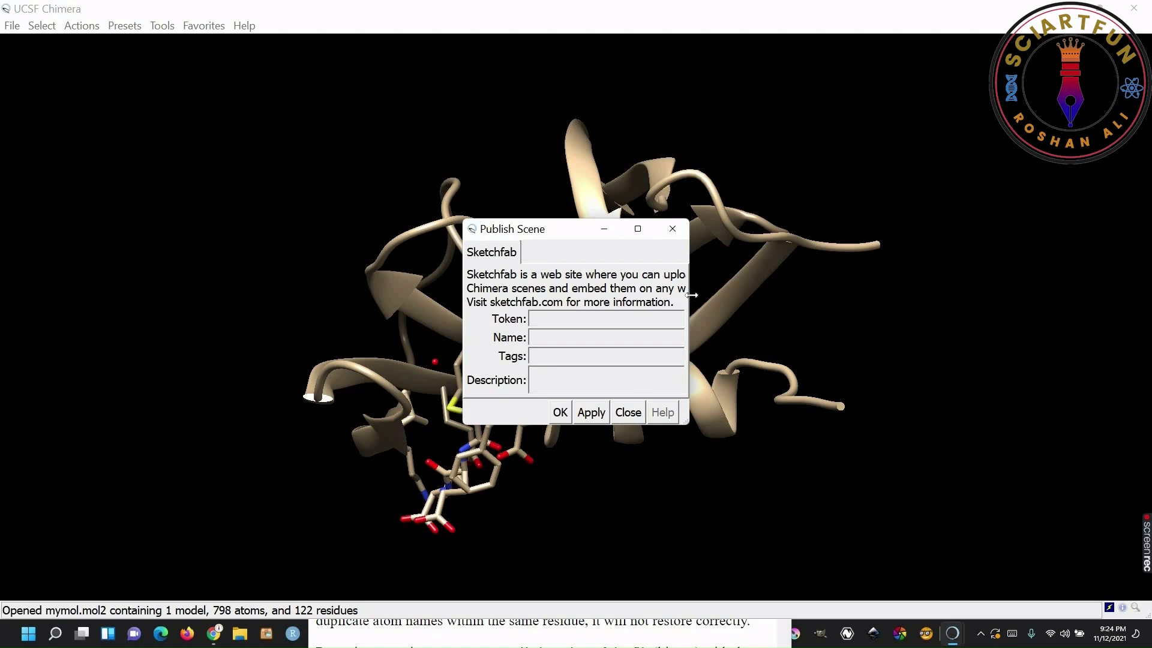
drag(689, 297, 966, 268)
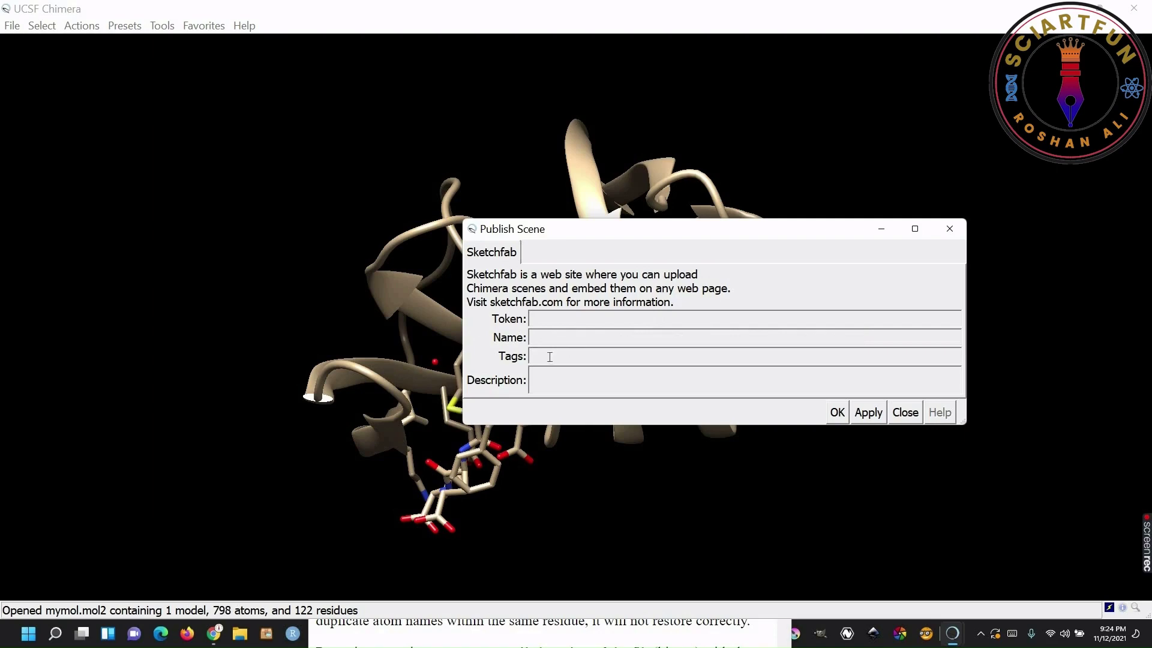
click(909, 414)
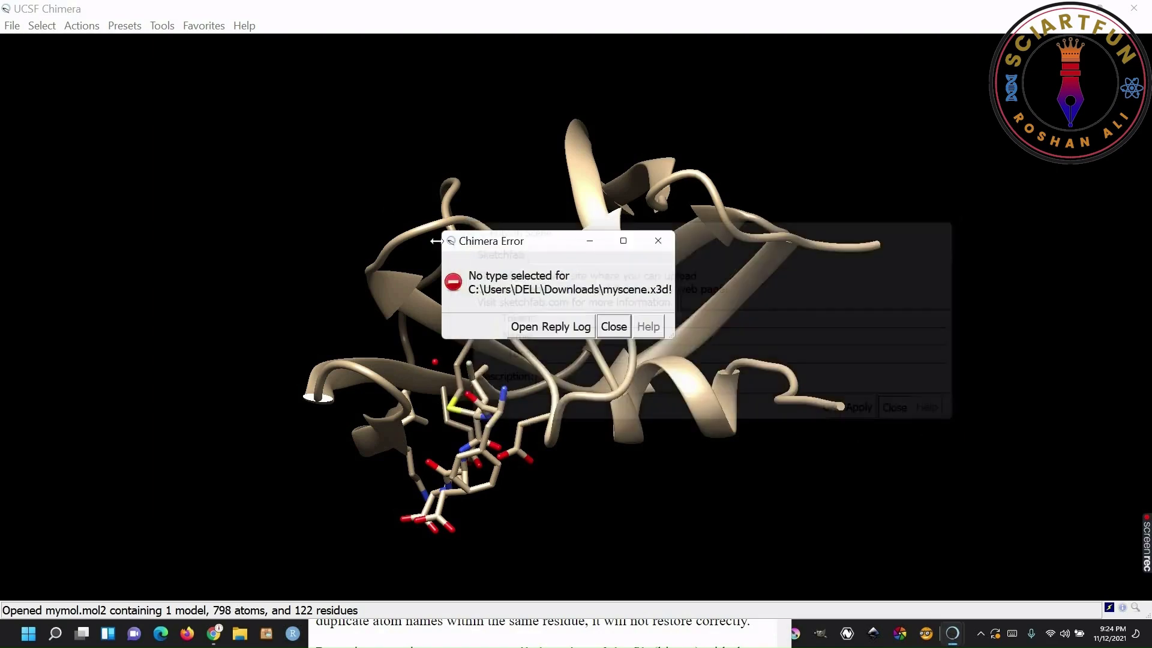
key(Return)
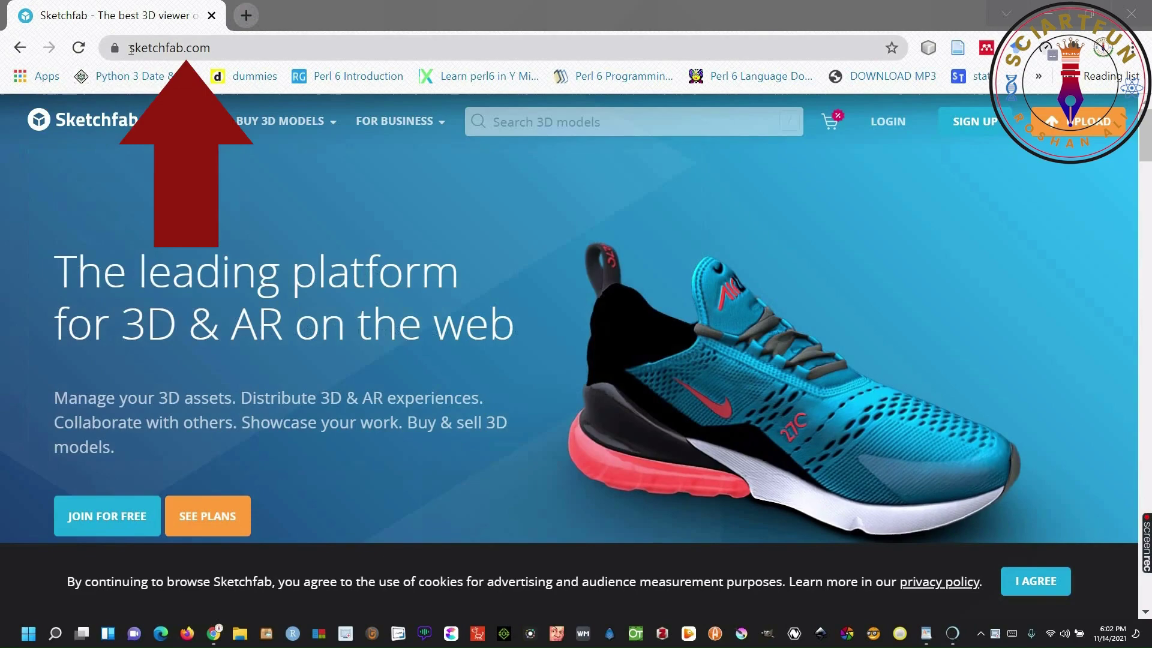
Step: From the sketchfab.com home page, go to Explore > Downloadable to list downloadable models
click(131, 48)
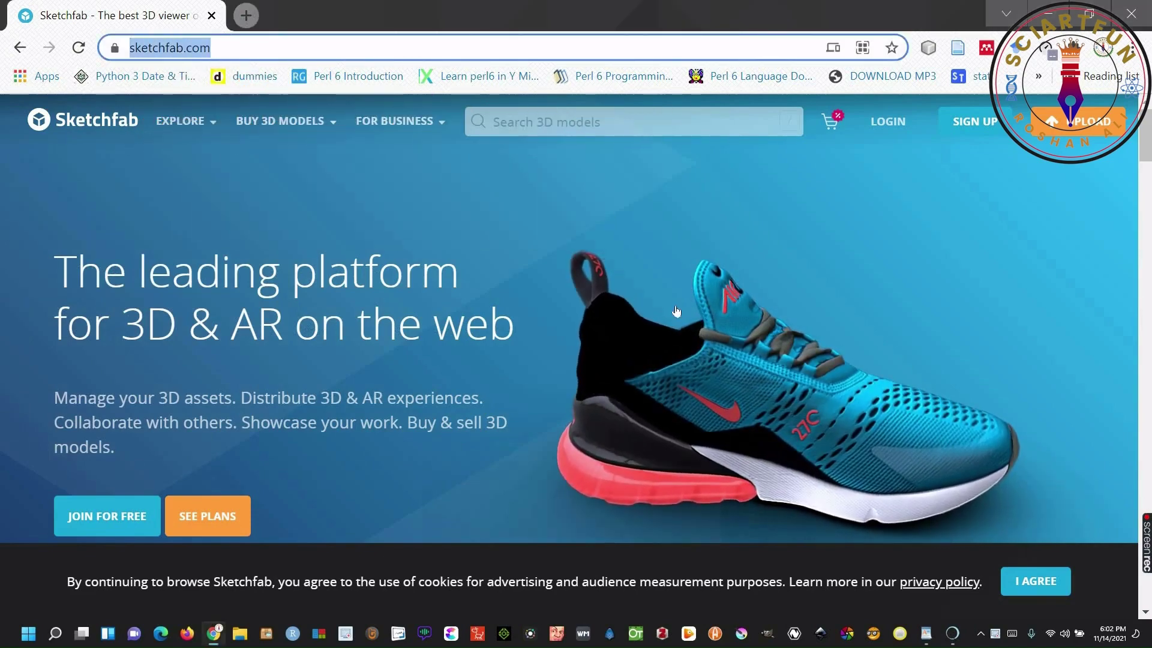
click(696, 331)
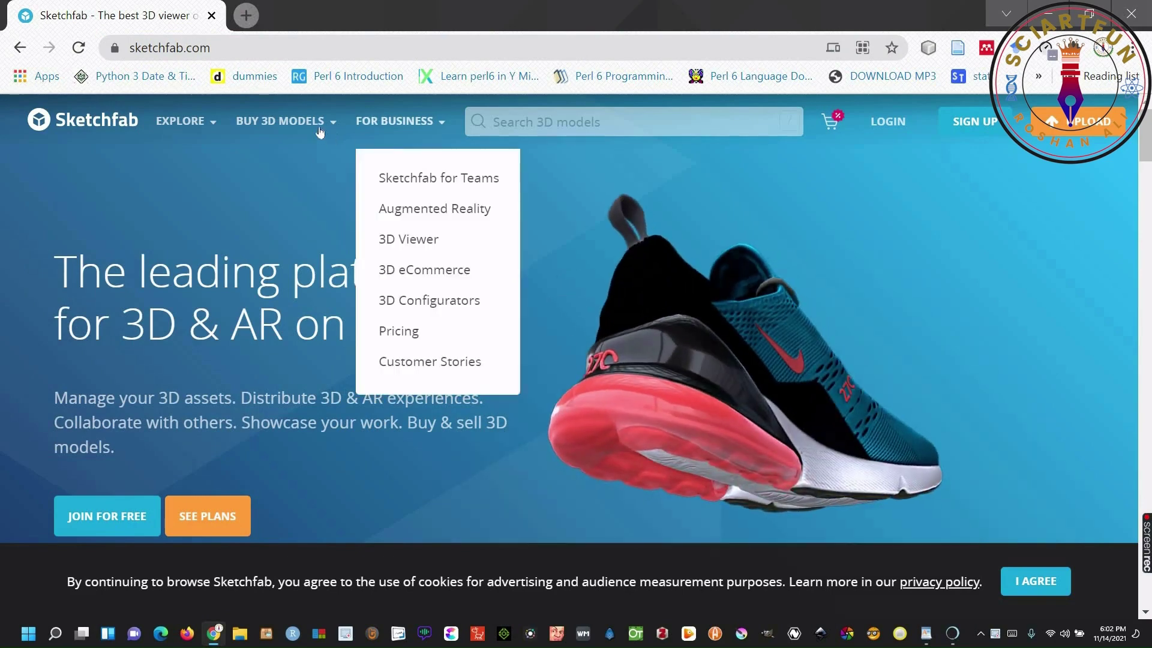
mouse_move(314, 123)
mouse_move(211, 127)
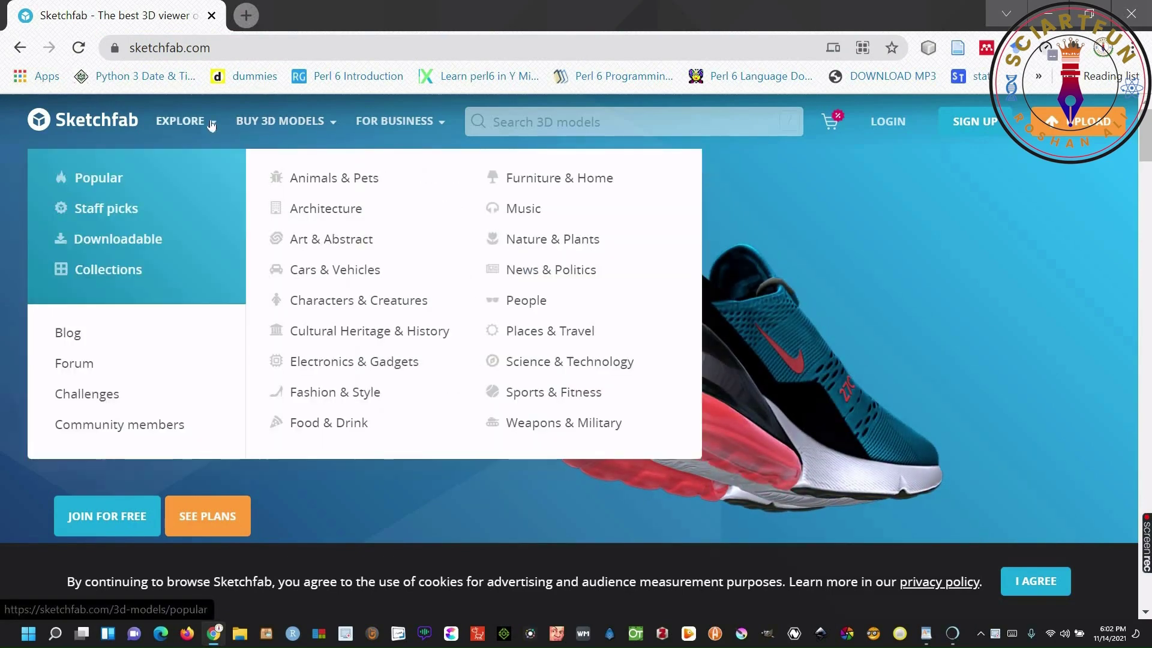
click(150, 240)
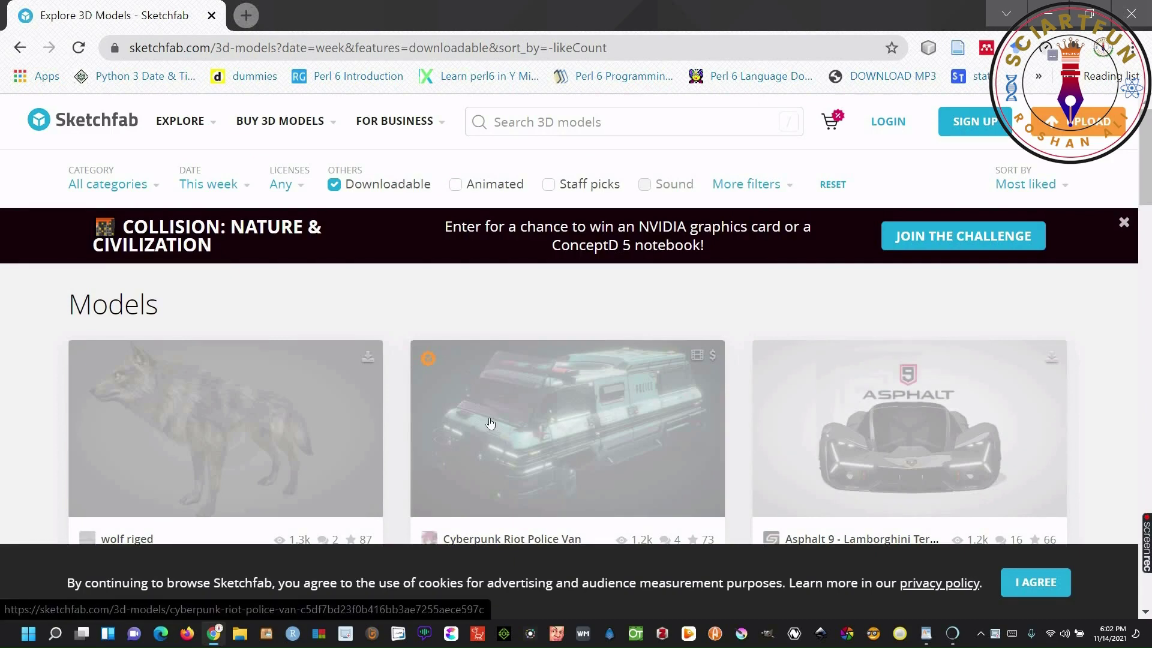
scroll(490, 423, down, 1)
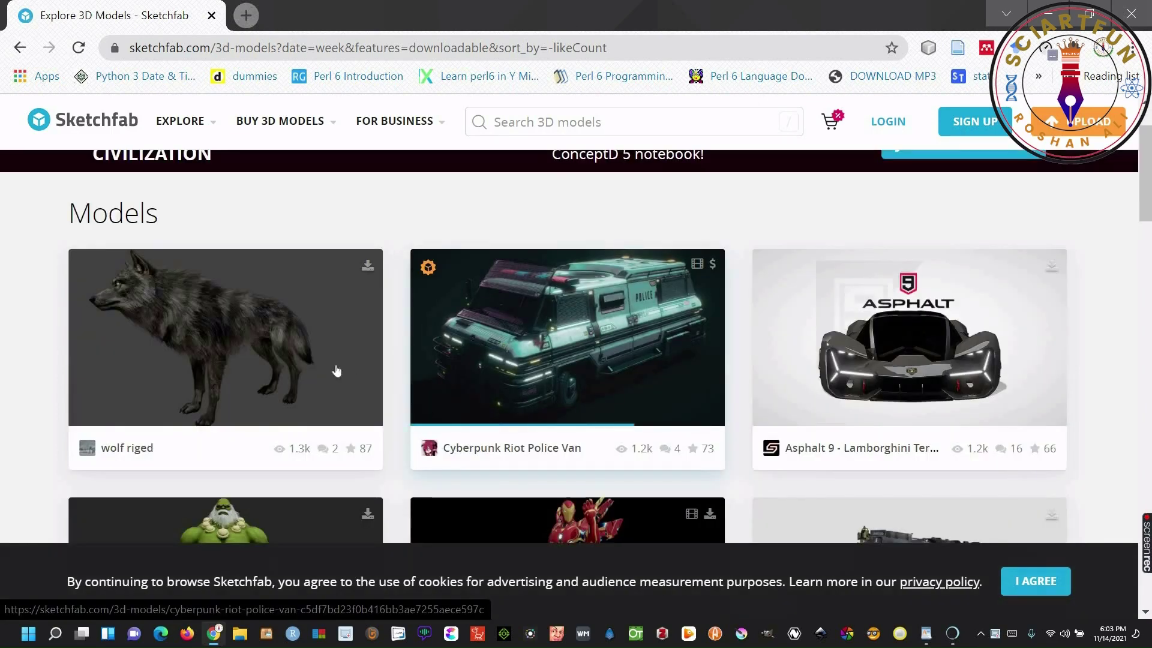
scroll(336, 354, down, 4)
scroll(360, 372, up, 2)
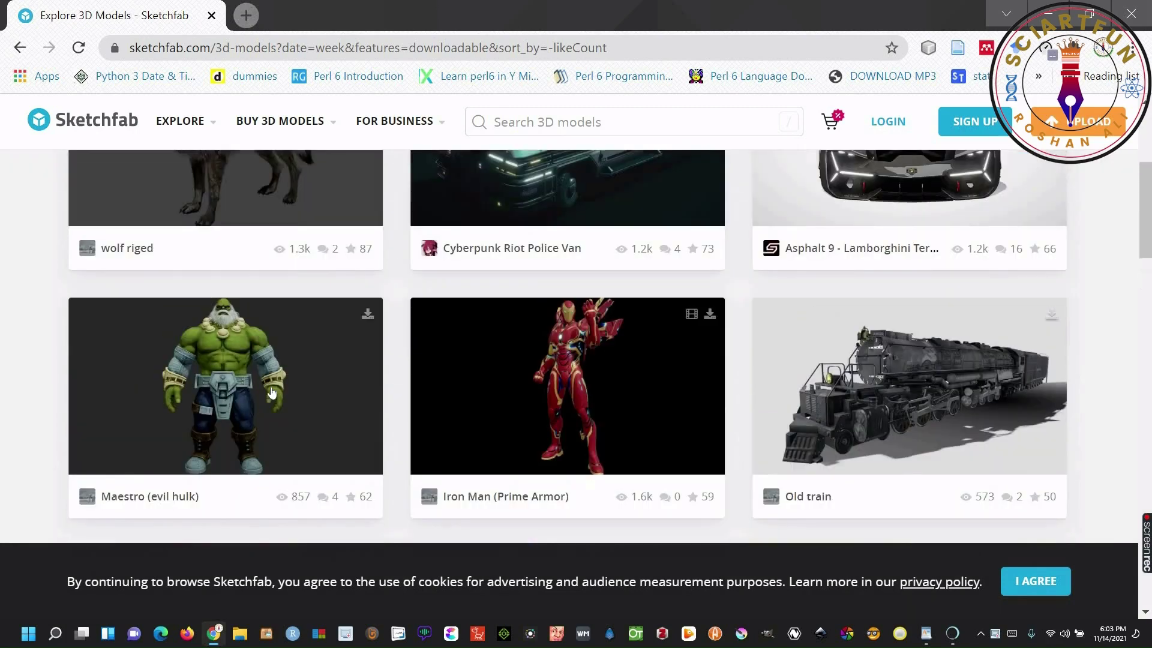
click(271, 397)
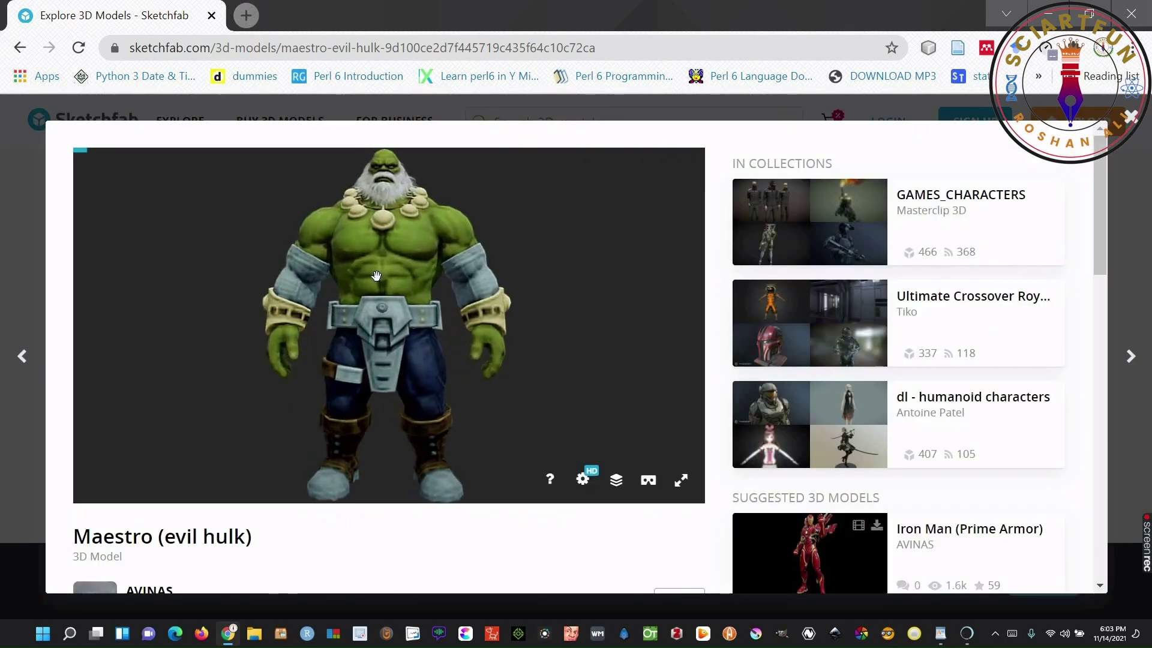
drag(397, 298, 473, 250)
key(Escape)
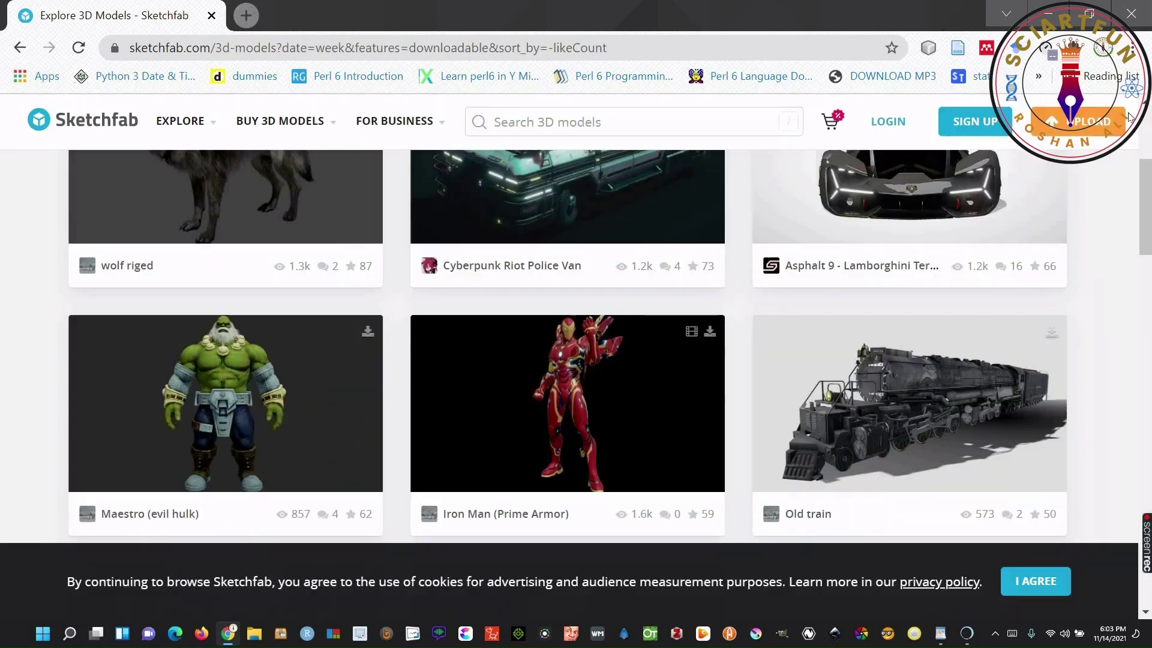
mouse_move(240, 128)
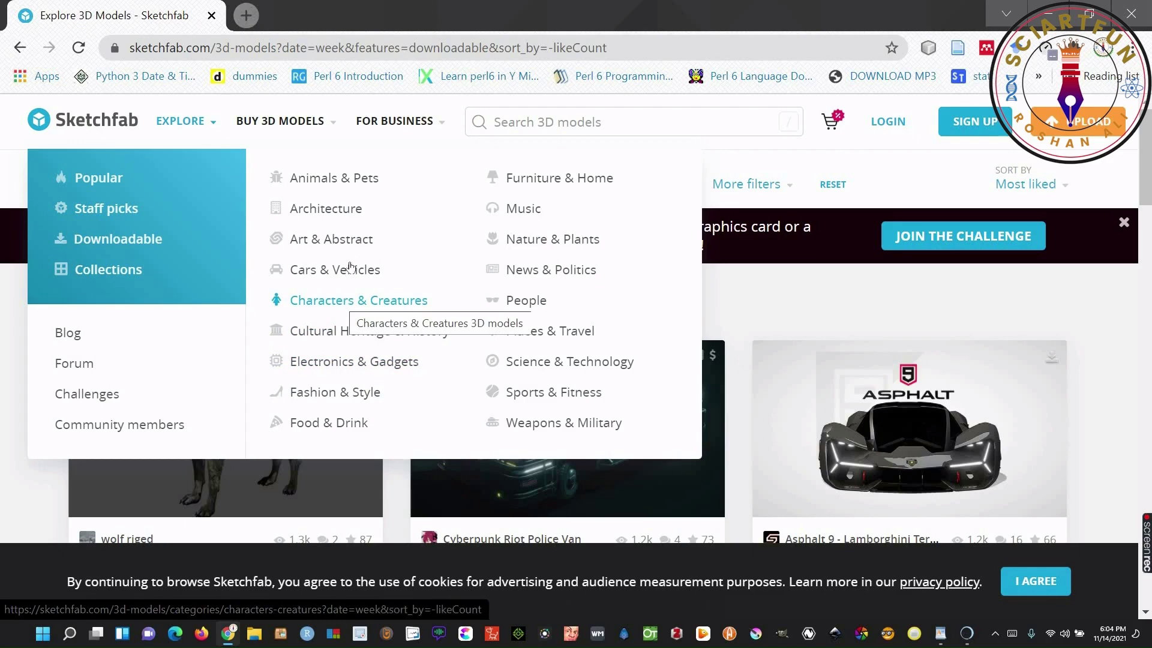
Step: Search Sketchfab 3D models for 'protein' and scroll down through the results
click(527, 123)
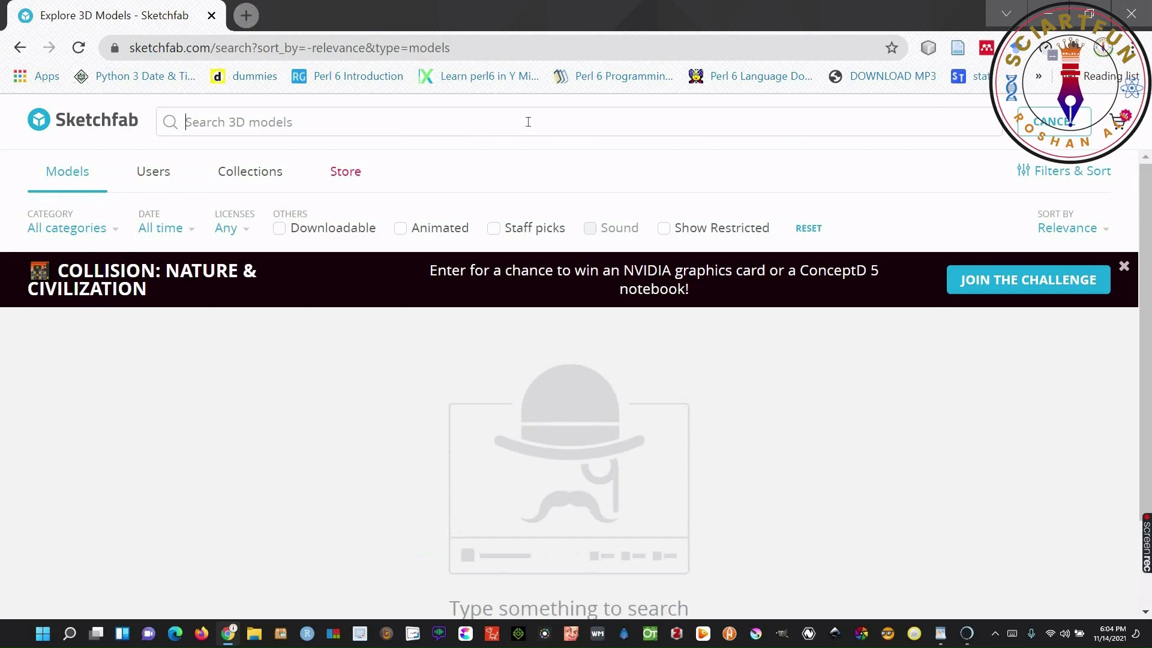
text(protein)
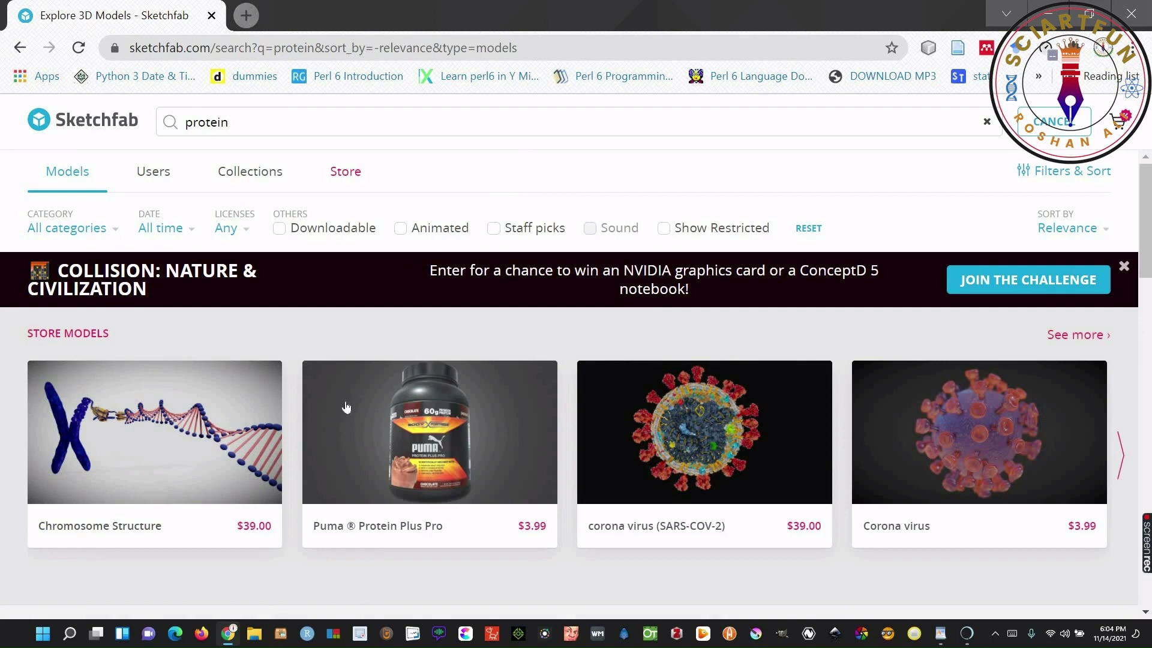
scroll(347, 407, down, 5)
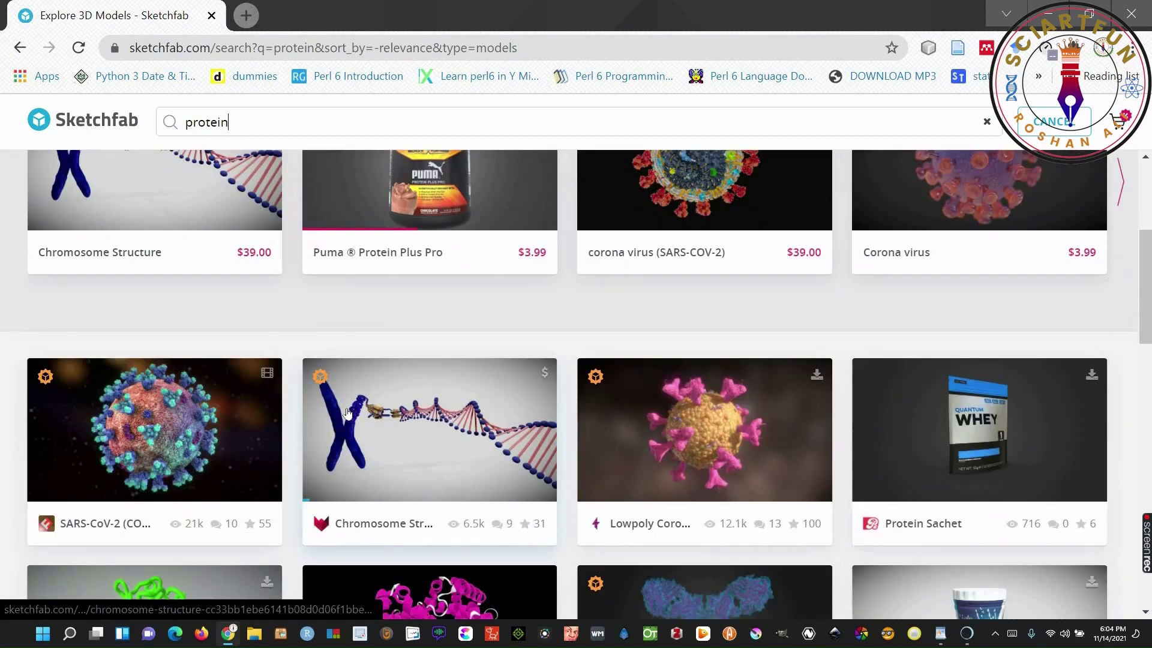
scroll(347, 412, down, 10)
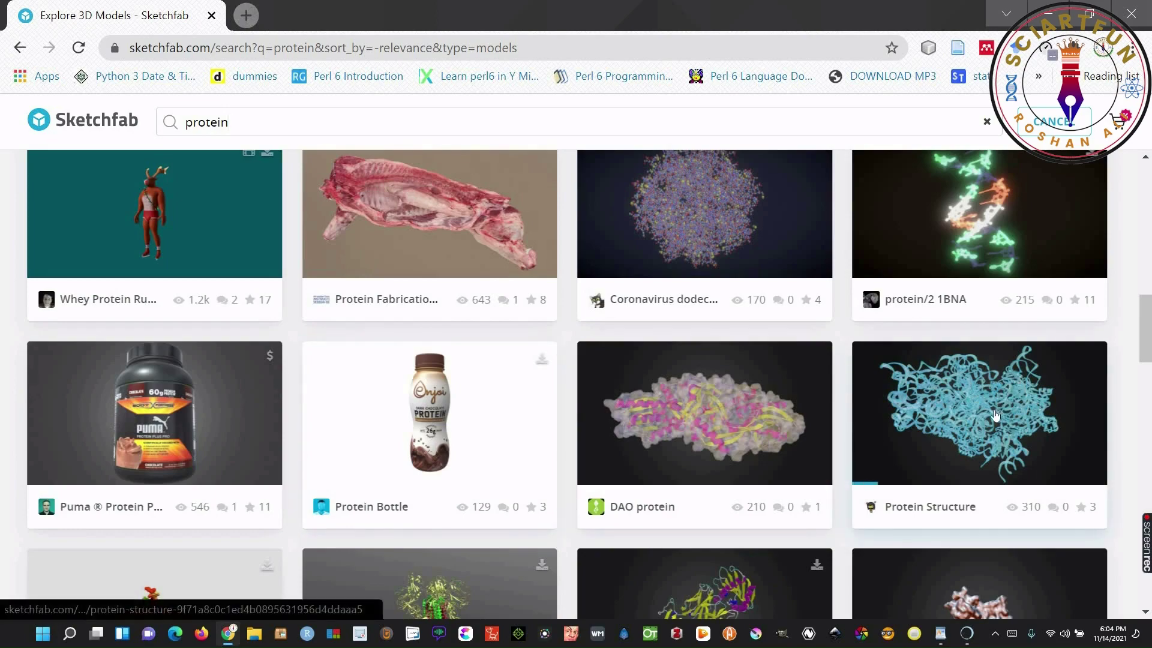
scroll(933, 425, down, 5)
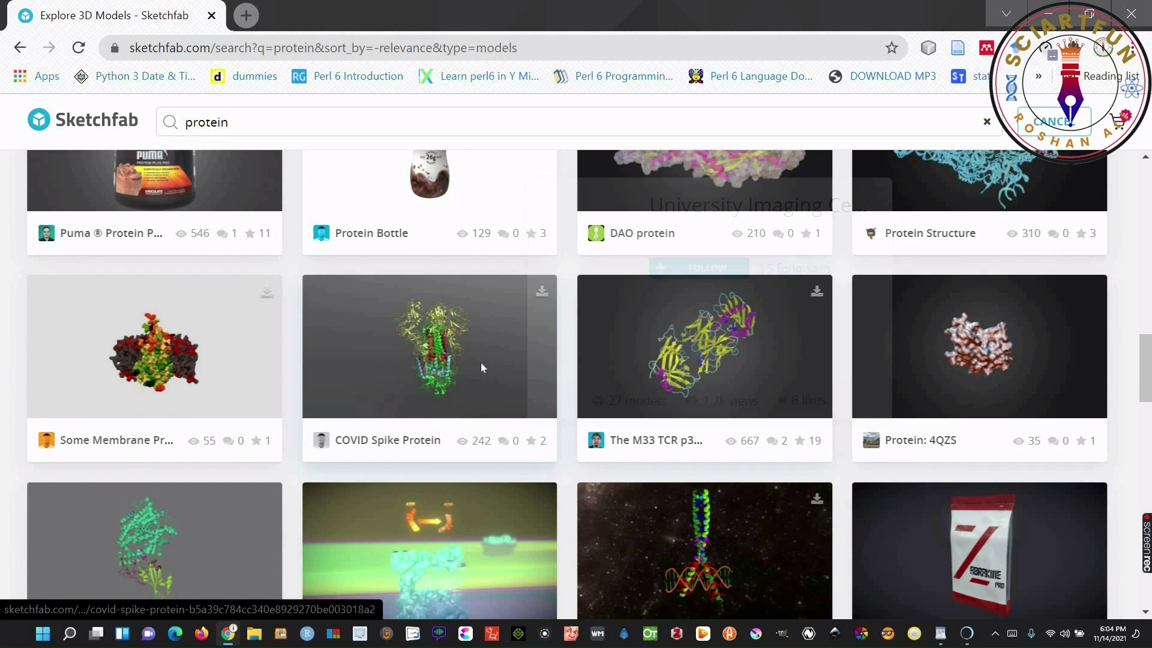
Step: Open the COVID Spike Protein preview, orbit it to tilted, top-down and upright views, and zoom into the helices
click(483, 362)
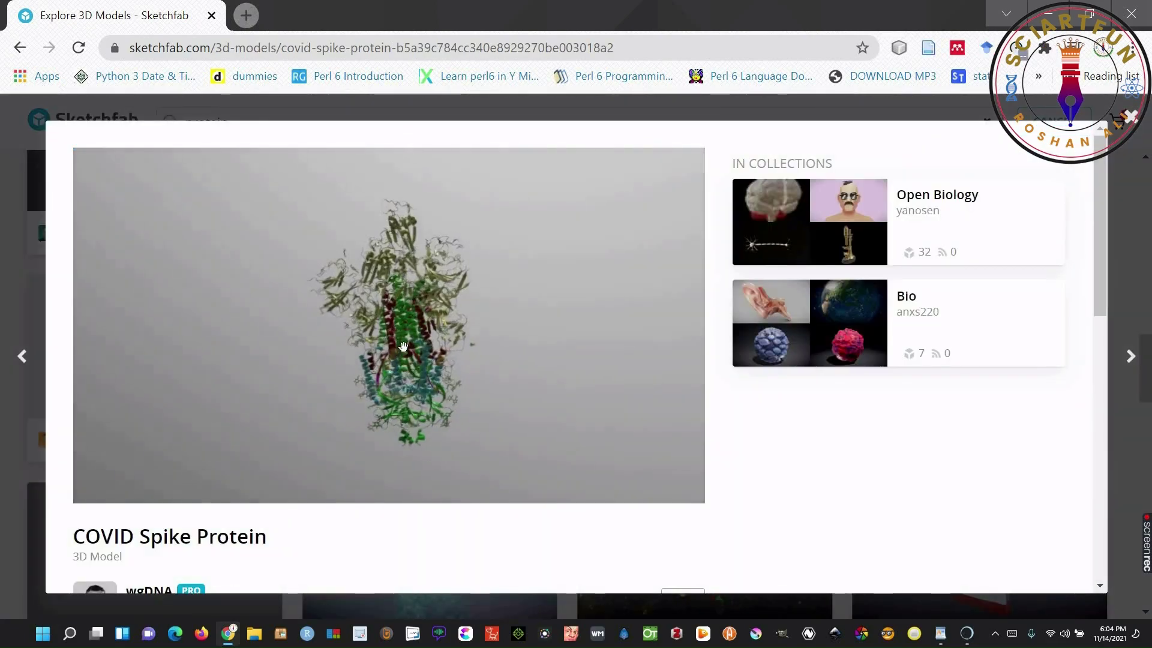
drag(457, 428, 425, 292)
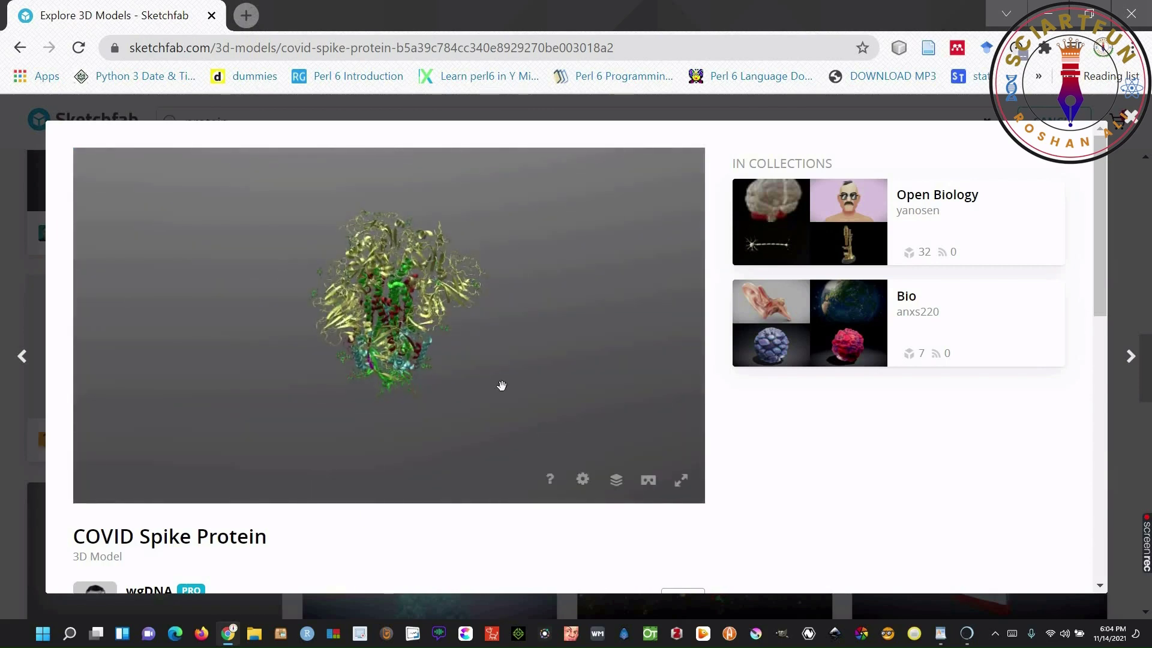
drag(501, 385, 425, 362)
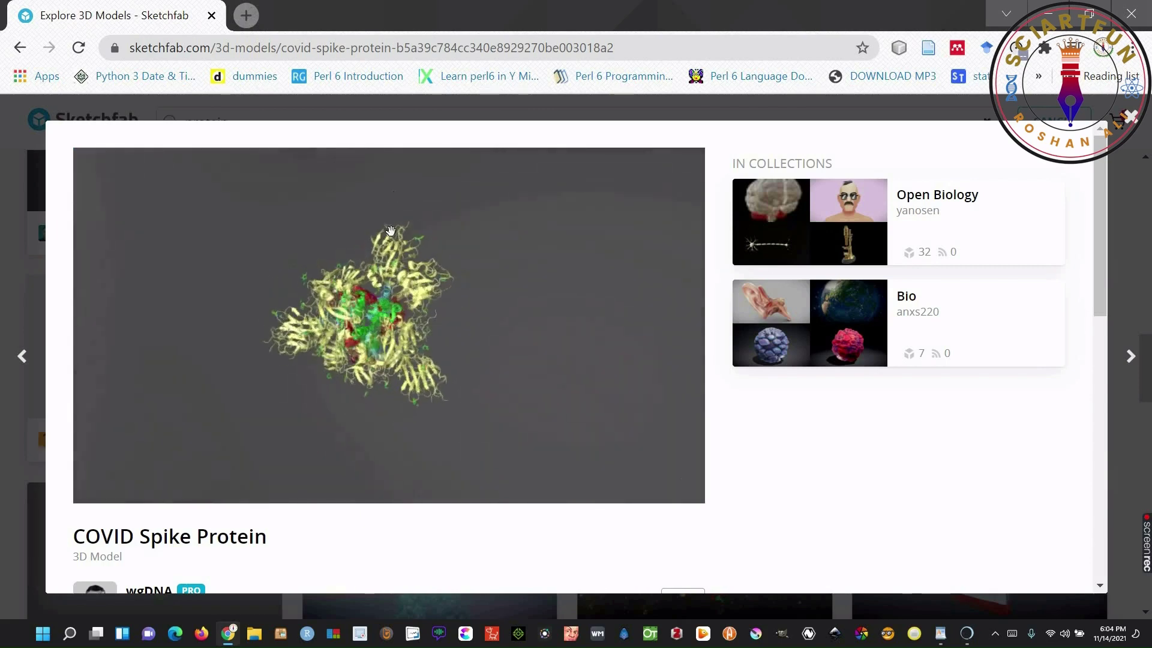
drag(391, 230, 465, 382)
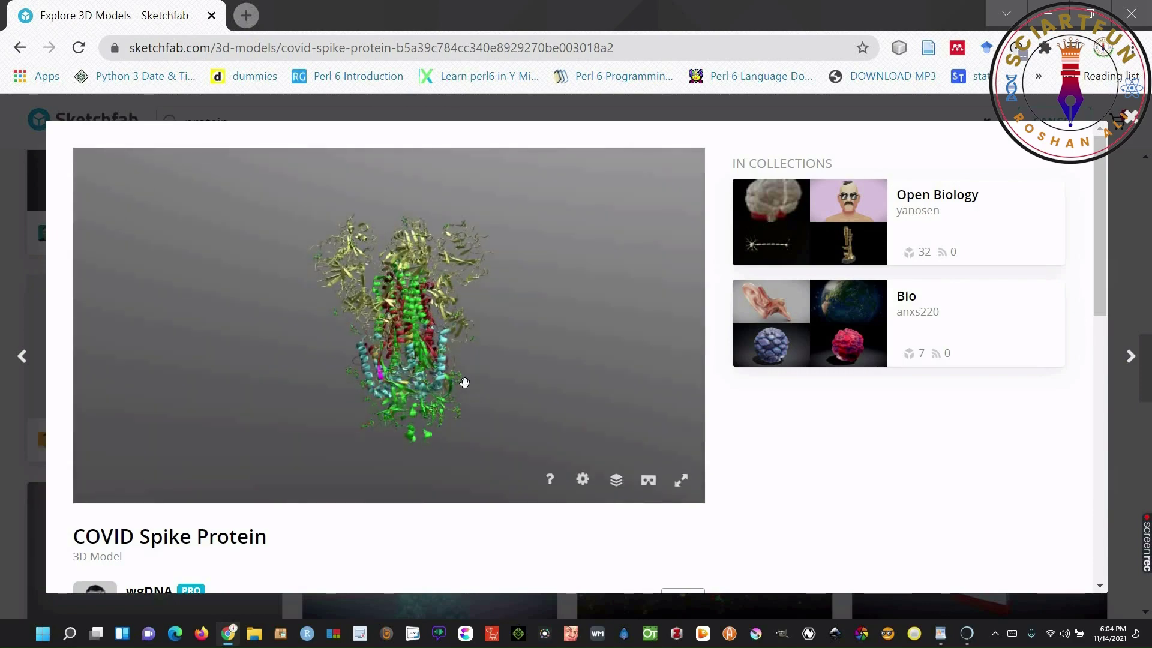
scroll(464, 382, up, 10)
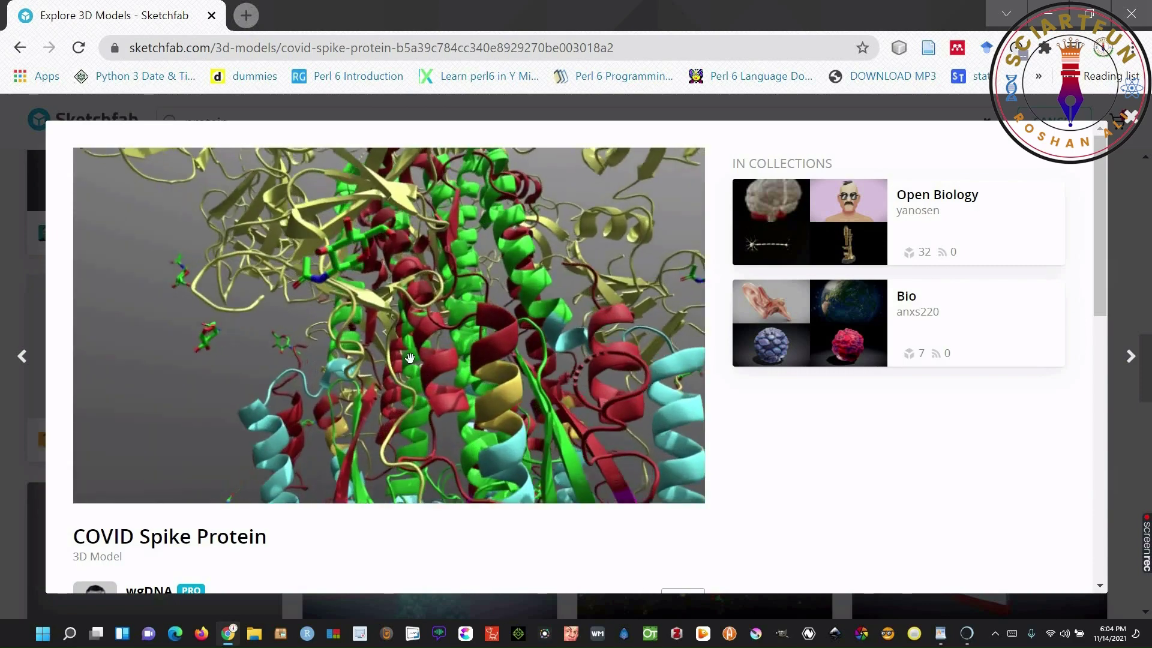
drag(409, 358, 474, 360)
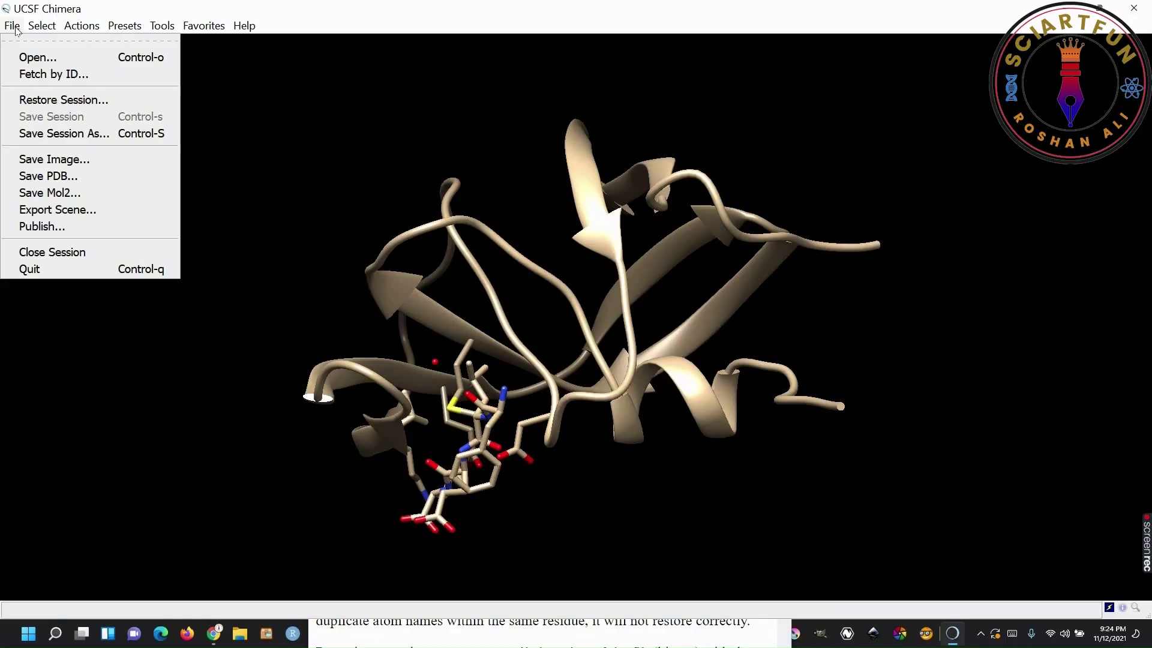
Step: Close the Chimera session with File > Close Session to clear the molecule
click(77, 253)
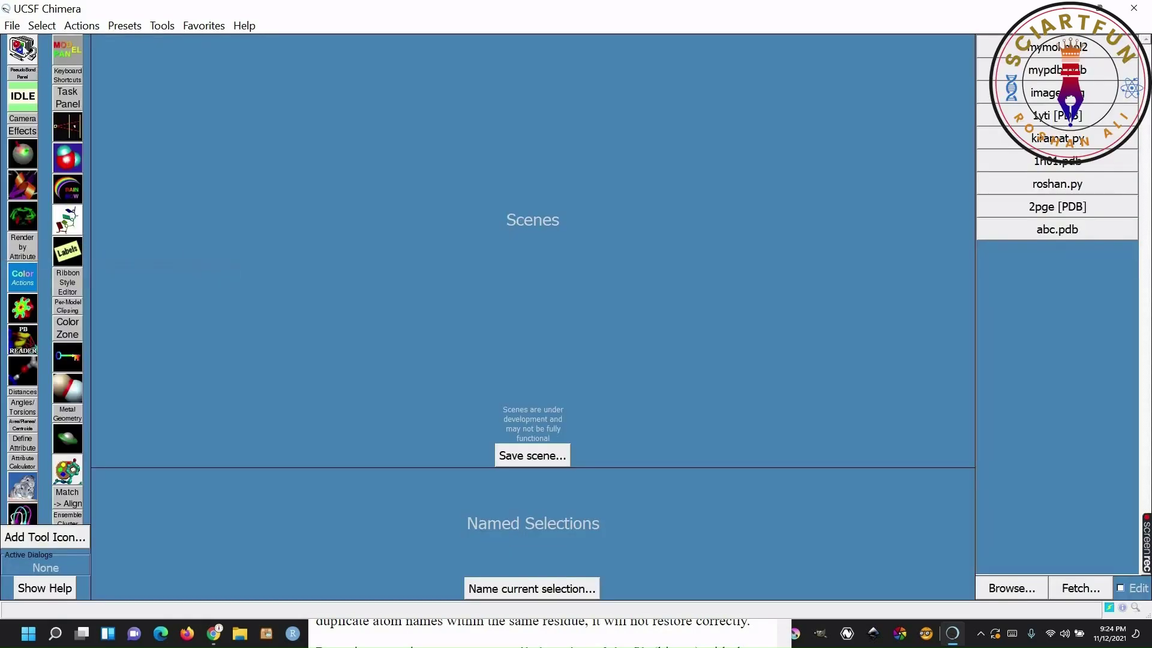
click(12, 26)
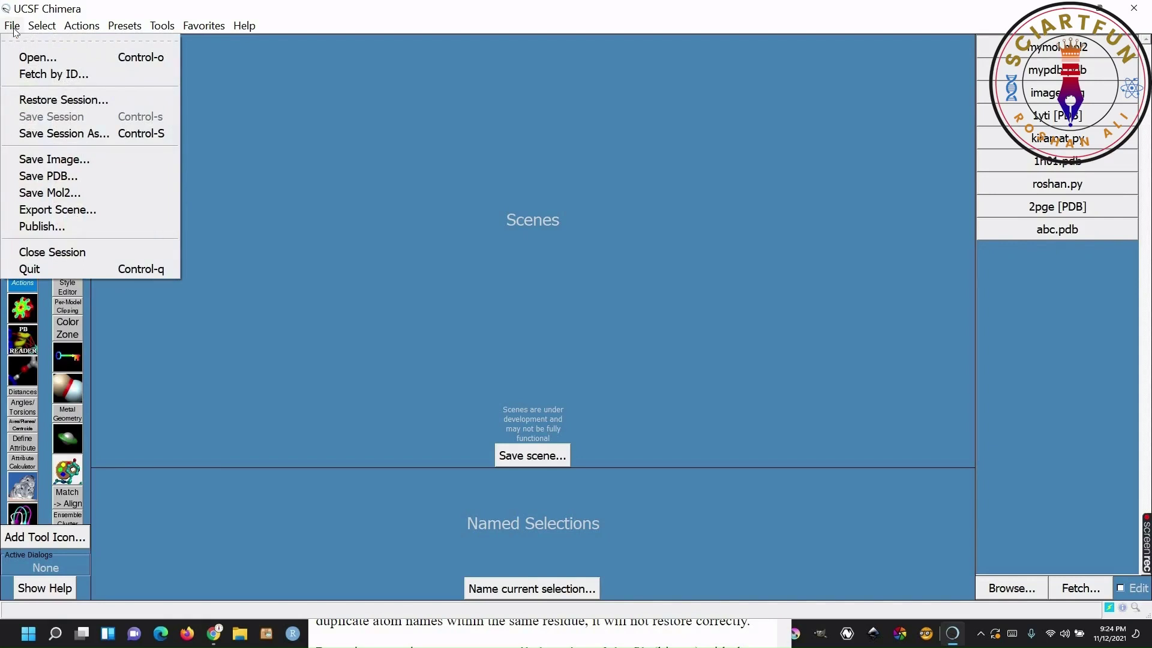